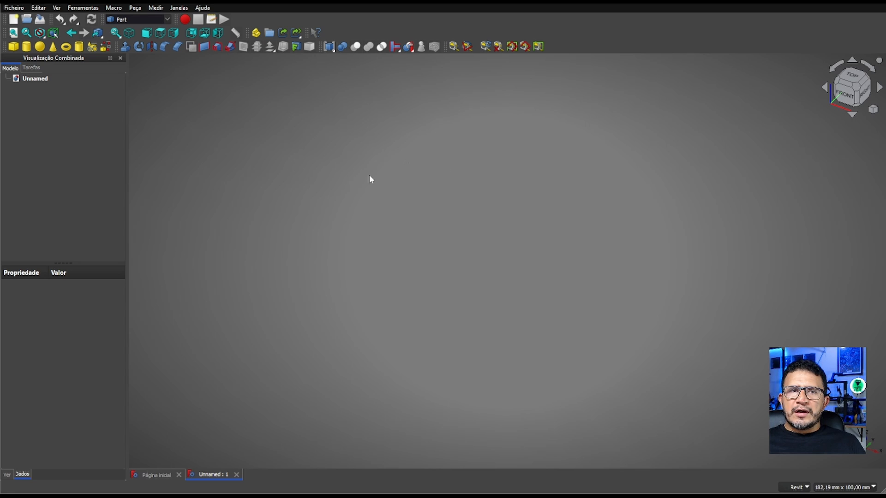
# Import the file FALLOUT CHAVEIRO2.svg into the document as SVG geometry.
pyautogui.hotkey('ctrl', 'i')
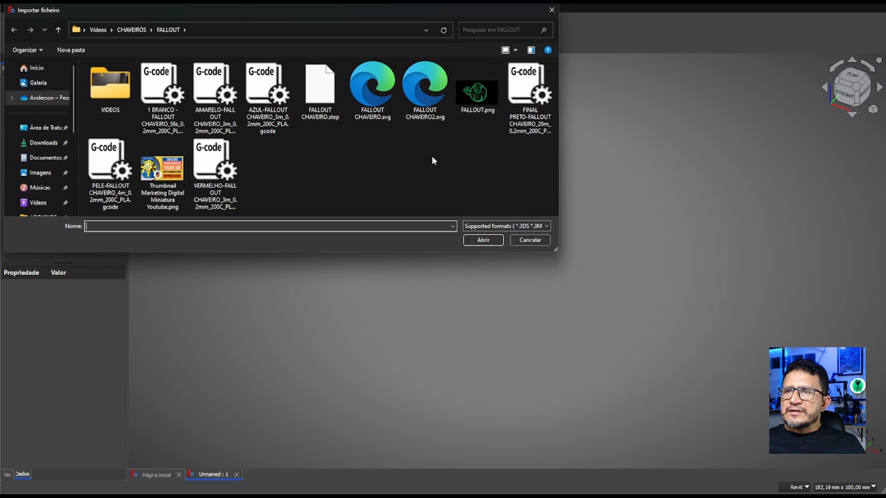
pyautogui.click(424, 97)
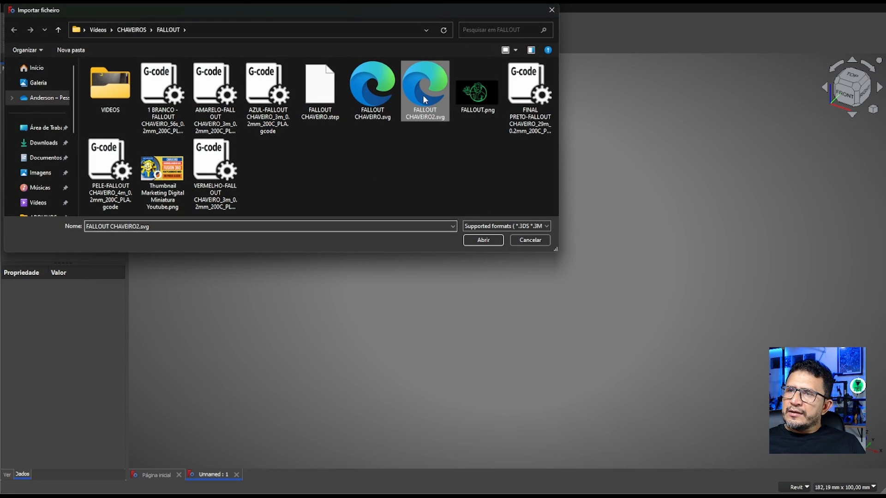
pyautogui.click(482, 242)
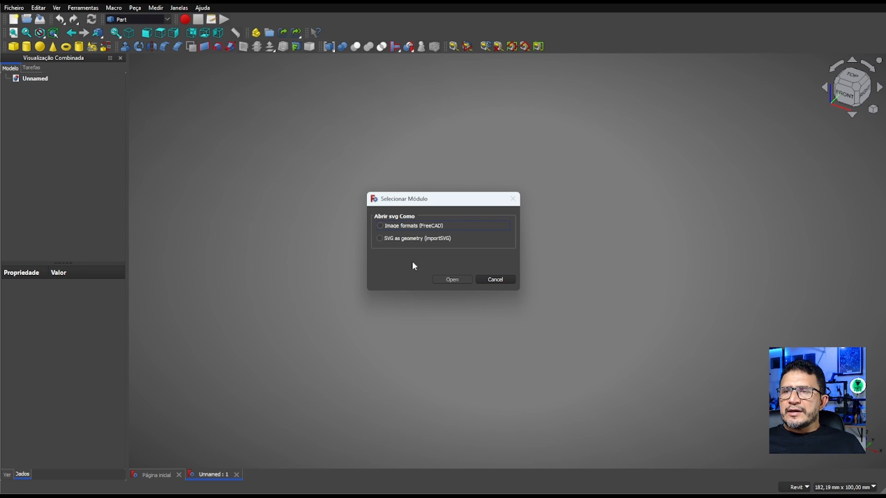
pyautogui.click(379, 239)
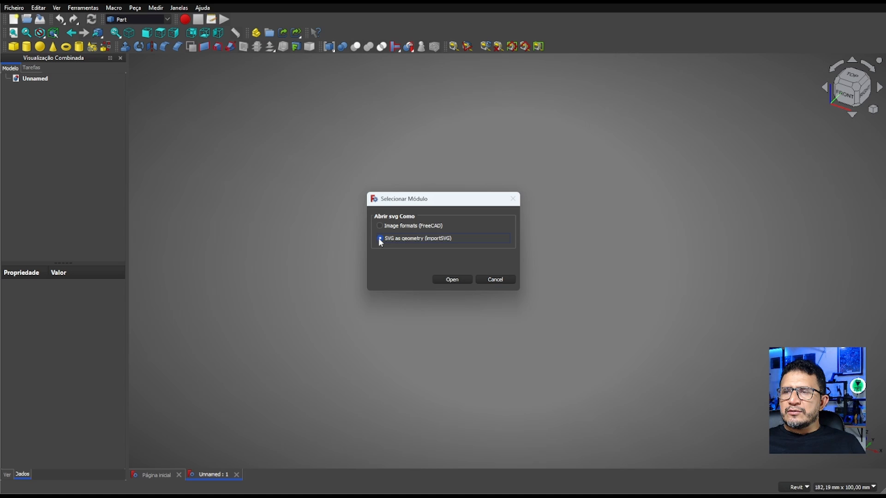
pyautogui.click(452, 280)
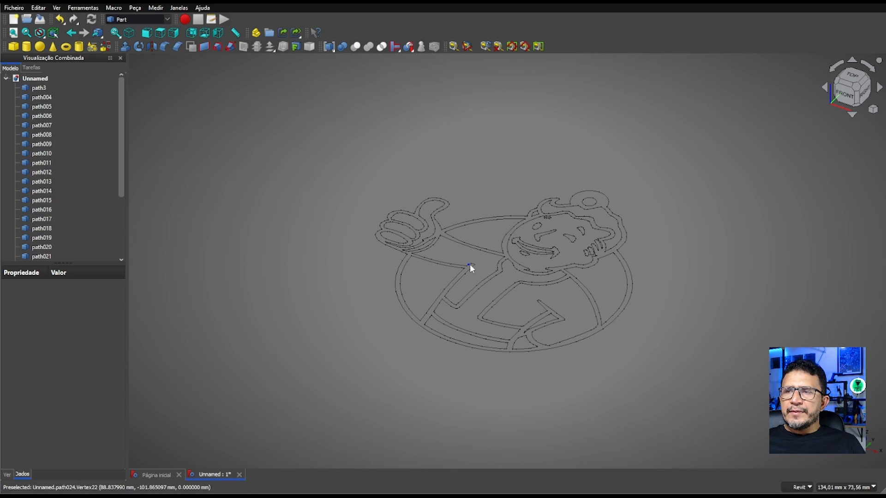
# Examine the imported drawing and check which contour each of the paths from path3 to path013 corresponds to.
pyautogui.moveTo(461, 198); pyautogui.dragTo(372, 181, button='middle')
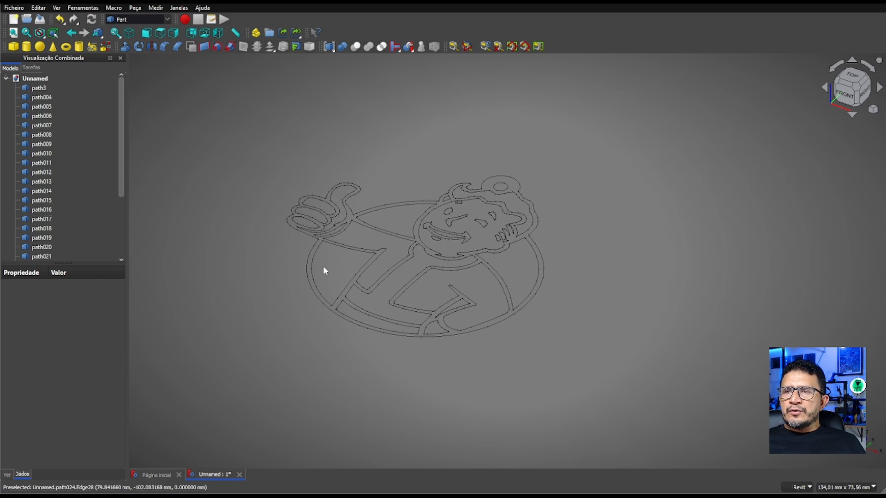
pyautogui.moveTo(289, 288)
pyautogui.mouseDown(button='middle')
pyautogui.moveTo(389, 332)
pyautogui.moveTo(384, 341)
pyautogui.mouseUp(button='middle')
pyautogui.moveTo(599, 193); pyautogui.dragTo(624, 230, button='middle')
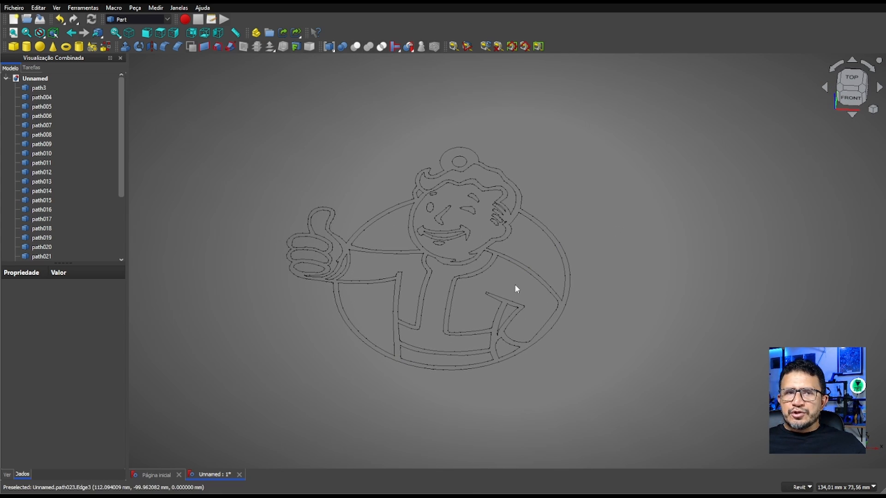
pyautogui.scroll(-1, 514, 285)
pyautogui.scroll(1, 514, 285)
pyautogui.scroll(1, 469, 263)
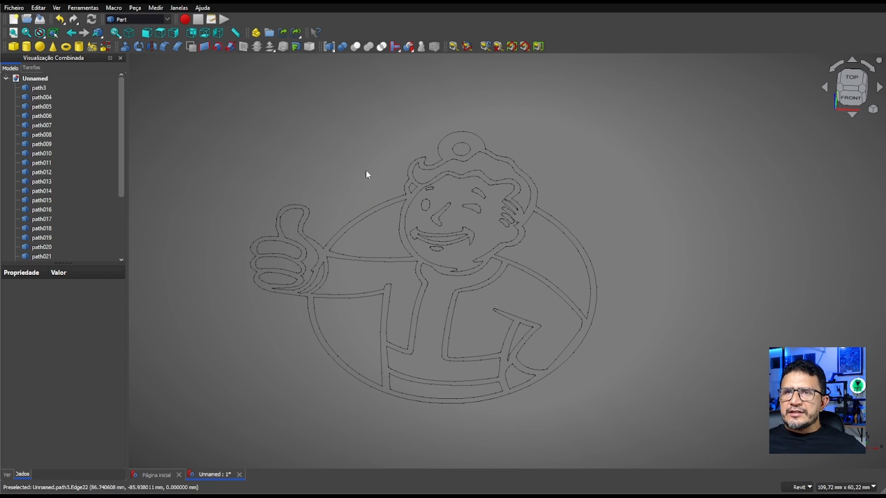
pyautogui.moveTo(357, 166); pyautogui.dragTo(362, 170, button='middle')
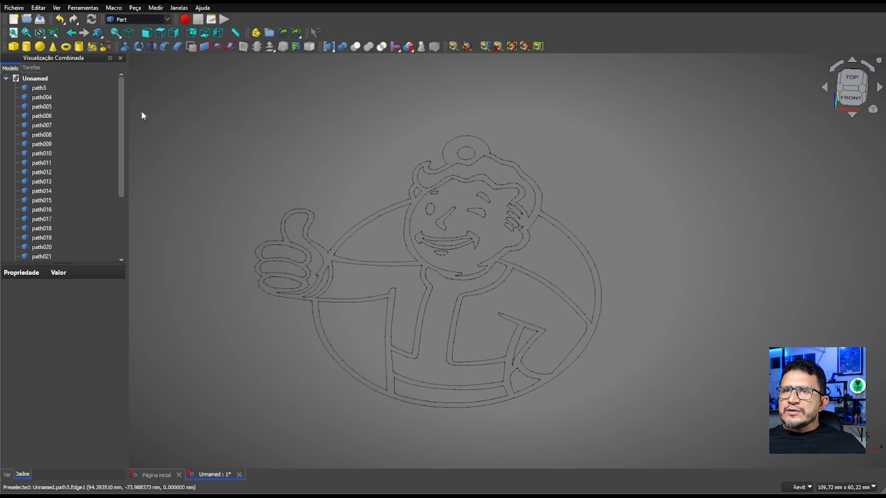
pyautogui.click(34, 79)
pyautogui.click(36, 88)
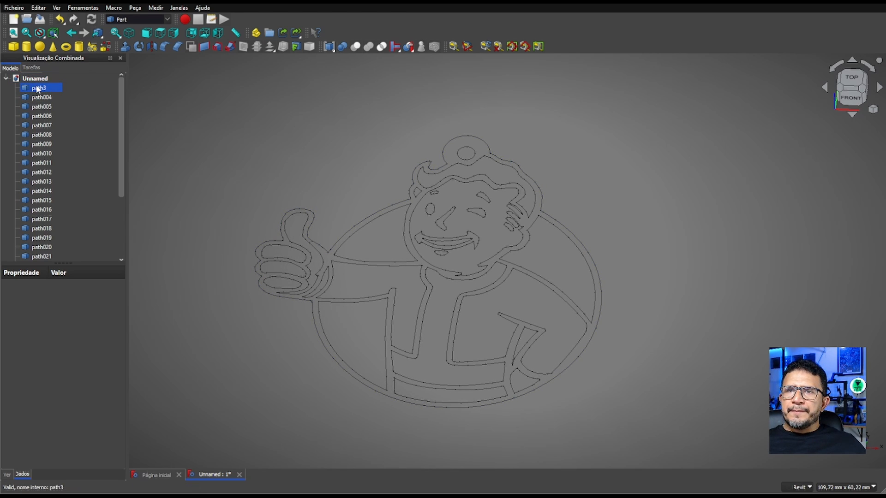
pyautogui.keyDown('ctrl'); pyautogui.click(42, 98); pyautogui.keyUp('ctrl')
pyautogui.click(42, 97)
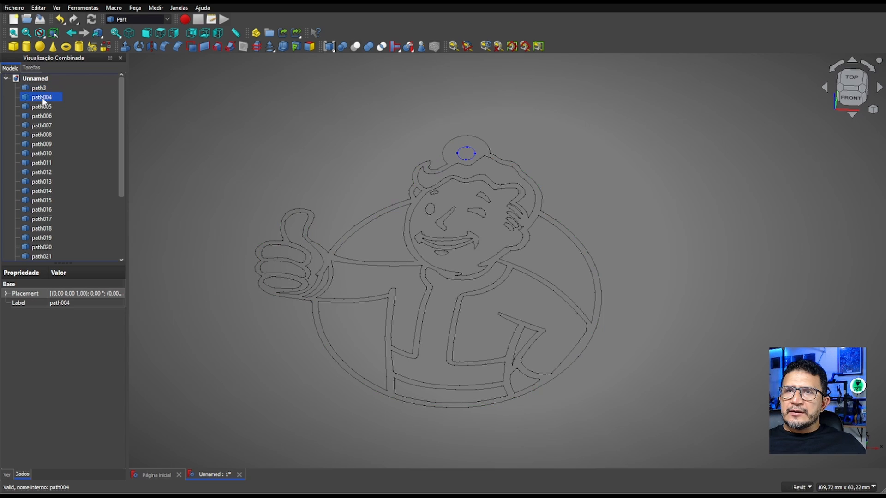
pyautogui.keyDown('ctrl'); pyautogui.click(44, 116); pyautogui.keyUp('ctrl')
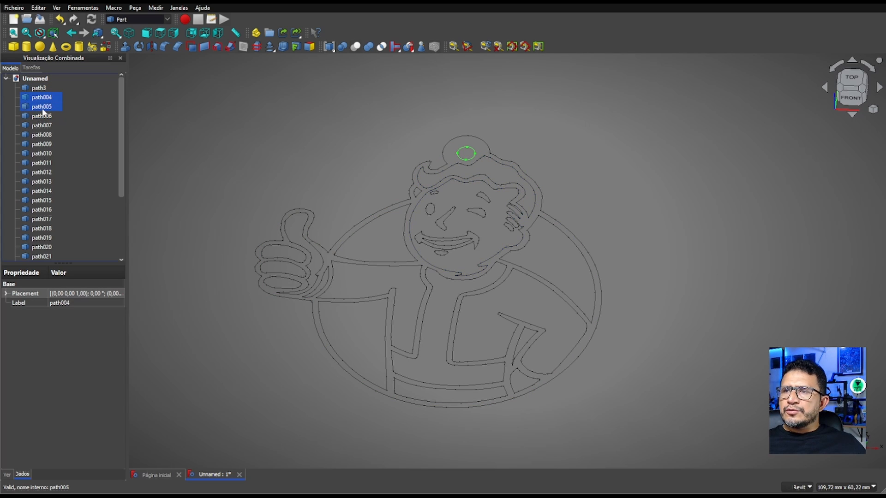
pyautogui.click(43, 117)
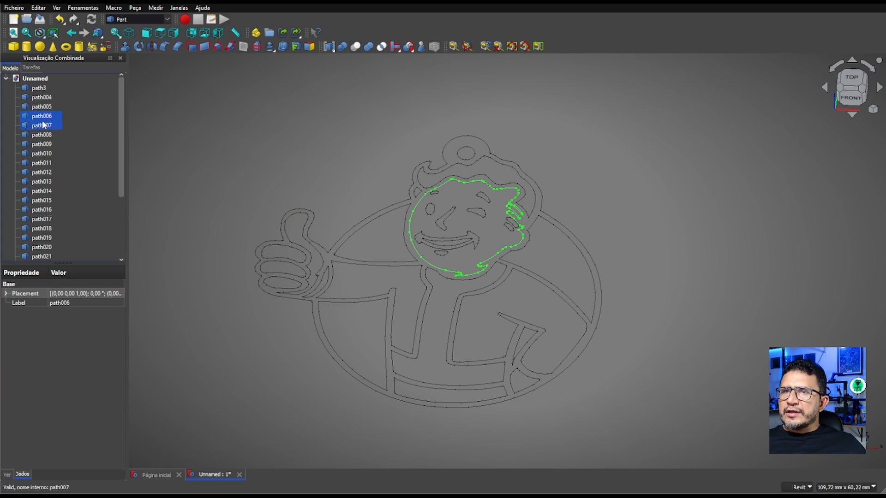
pyautogui.click(41, 135)
pyautogui.click(42, 144)
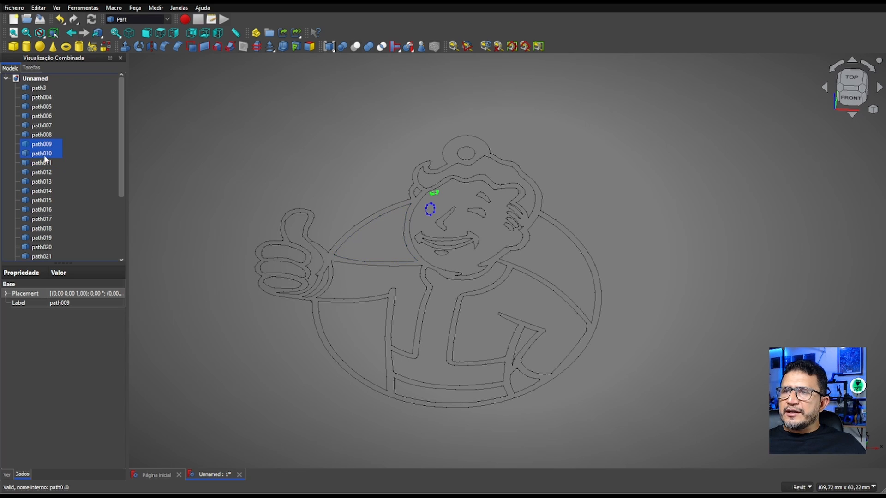
pyautogui.click(42, 153)
pyautogui.click(41, 181)
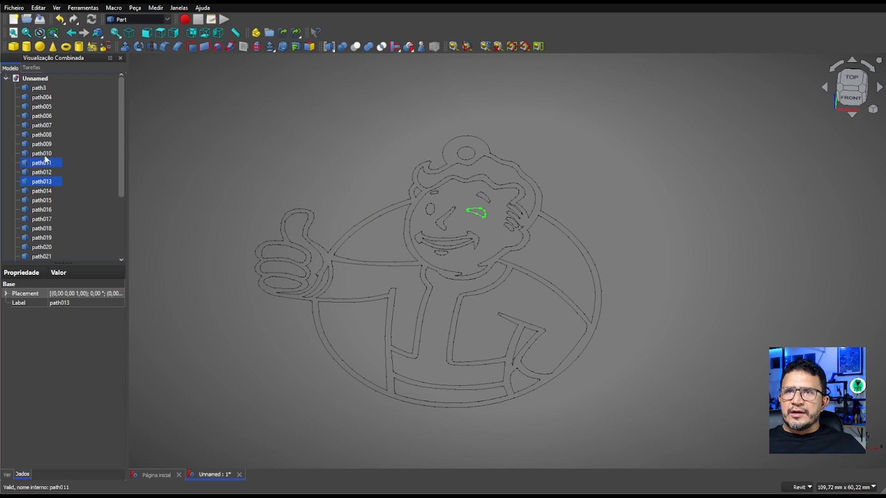
# Fuse the outer outline path3 with the keyring hole path004 in the Part workbench, accepting the use of non-solid shapes.
pyautogui.click(44, 89)
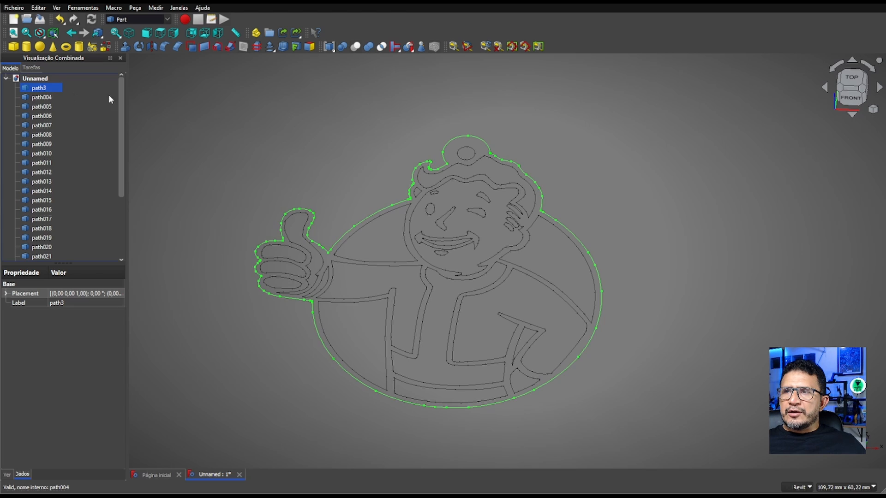
pyautogui.keyDown('ctrl'); pyautogui.click(42, 97); pyautogui.keyUp('ctrl')
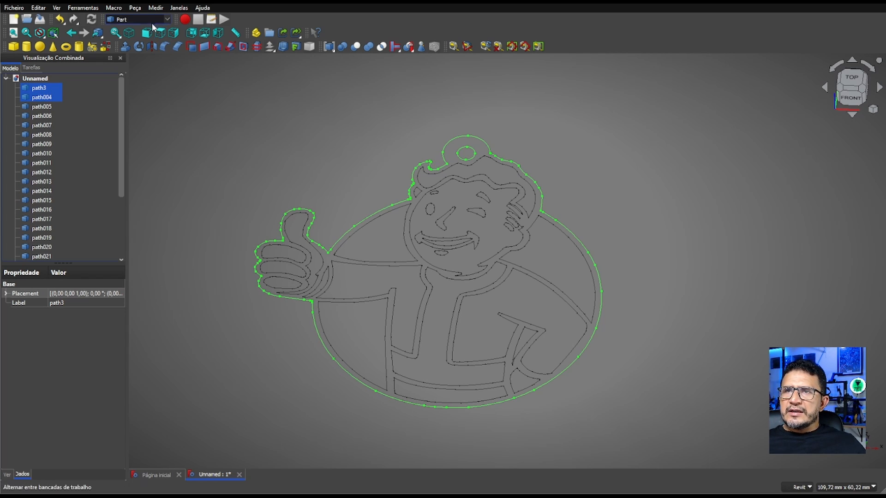
pyautogui.click(168, 21)
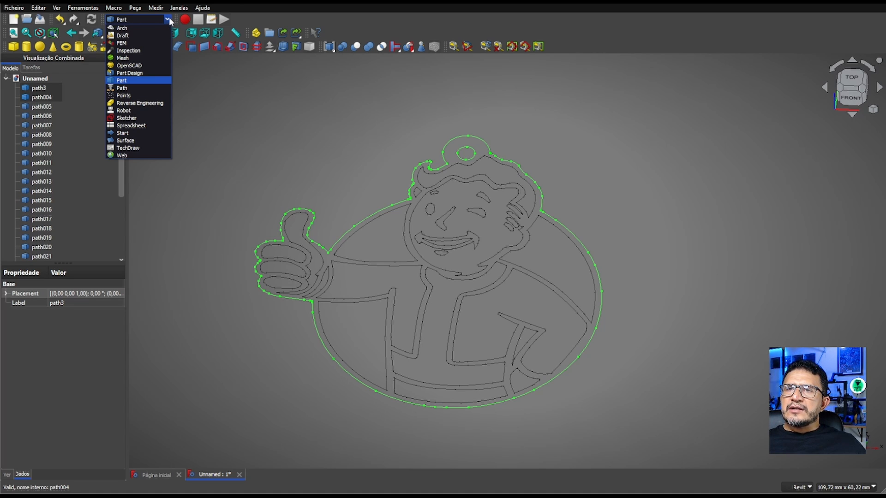
pyautogui.click(169, 21)
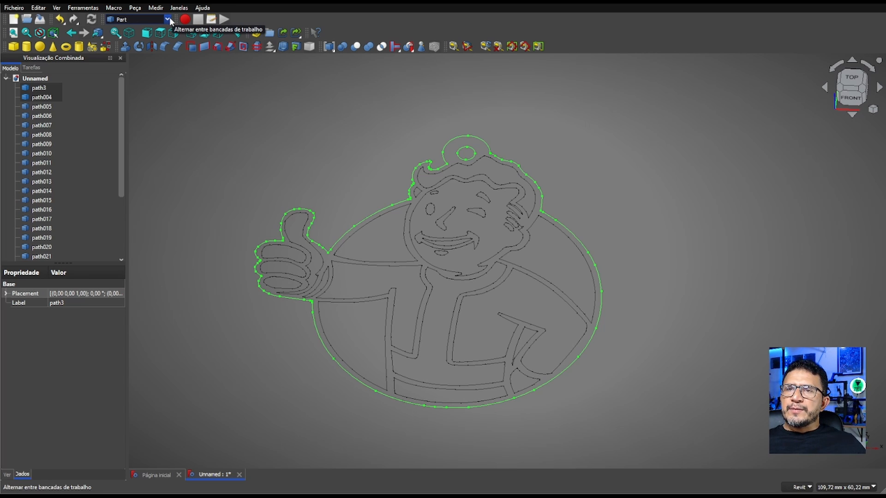
pyautogui.click(168, 20)
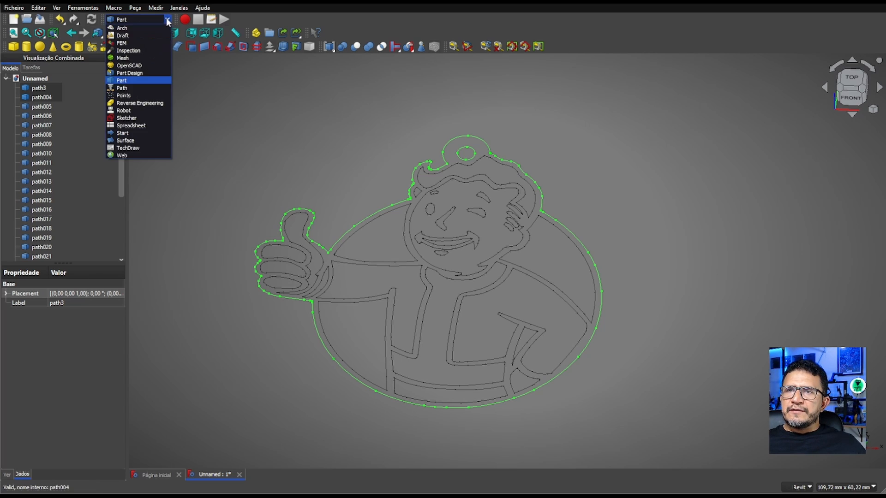
pyautogui.click(131, 81)
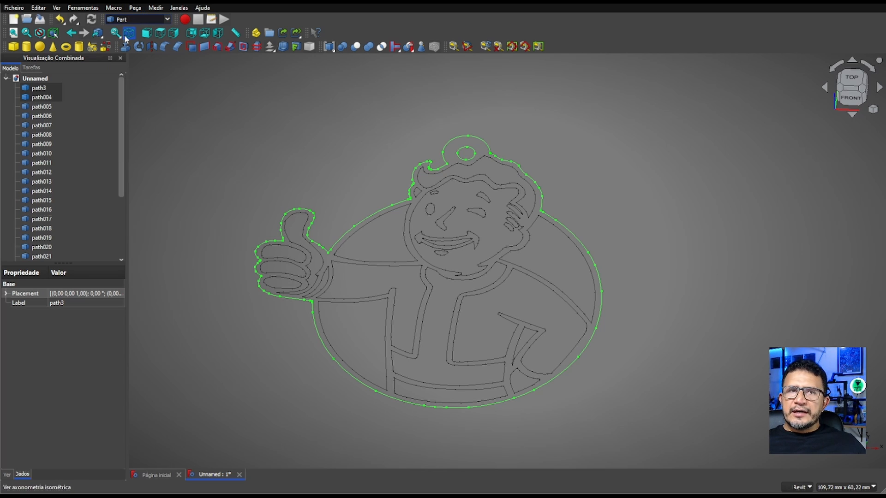
pyautogui.click(369, 48)
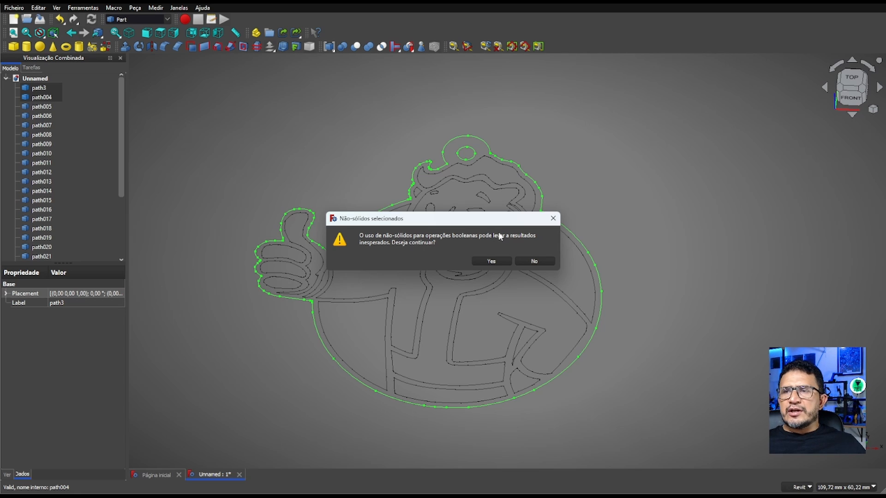
pyautogui.click(492, 262)
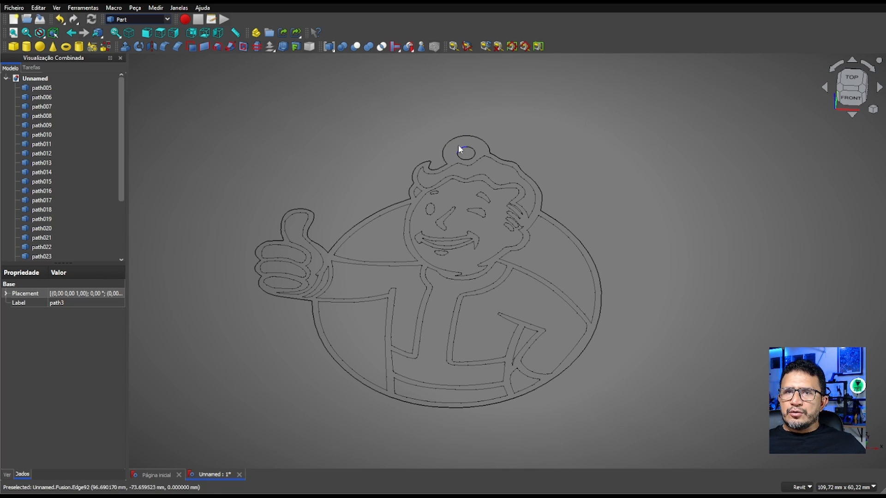
# Review which shapes the fused outer outline contains and hide it from the view.
pyautogui.scroll(-3, 102, 204)
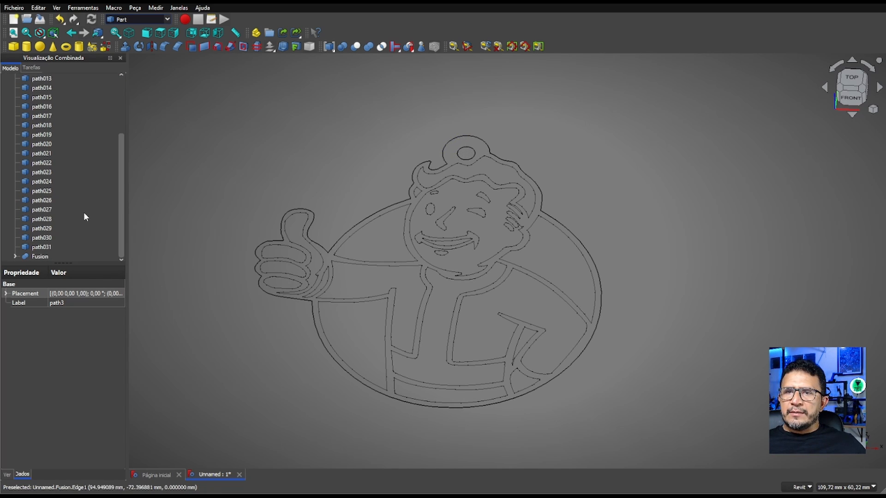
pyautogui.click(40, 256)
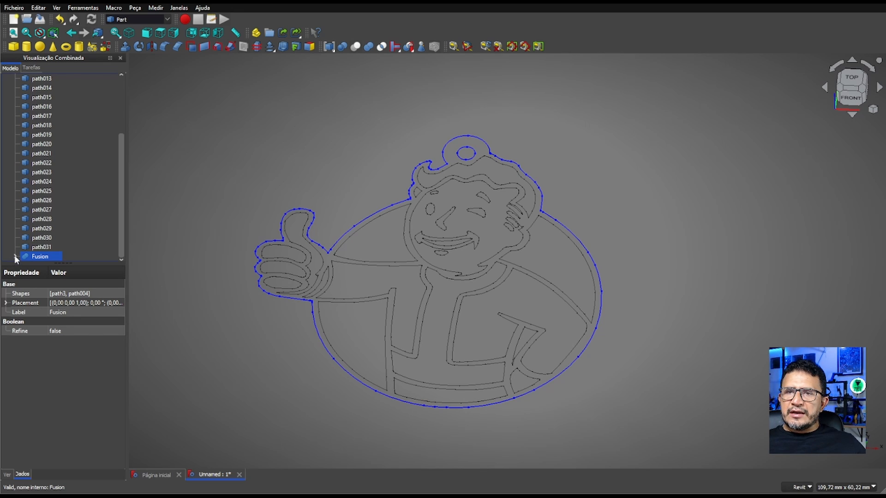
pyautogui.click(14, 256)
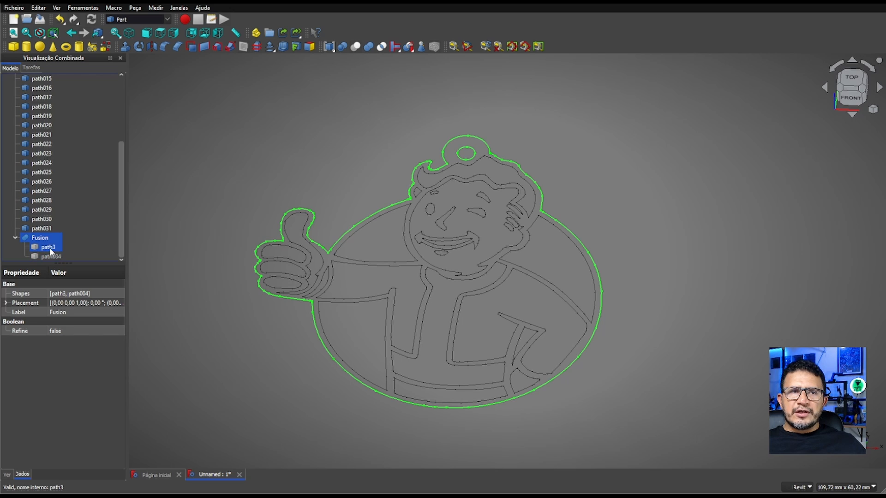
pyautogui.click(15, 238)
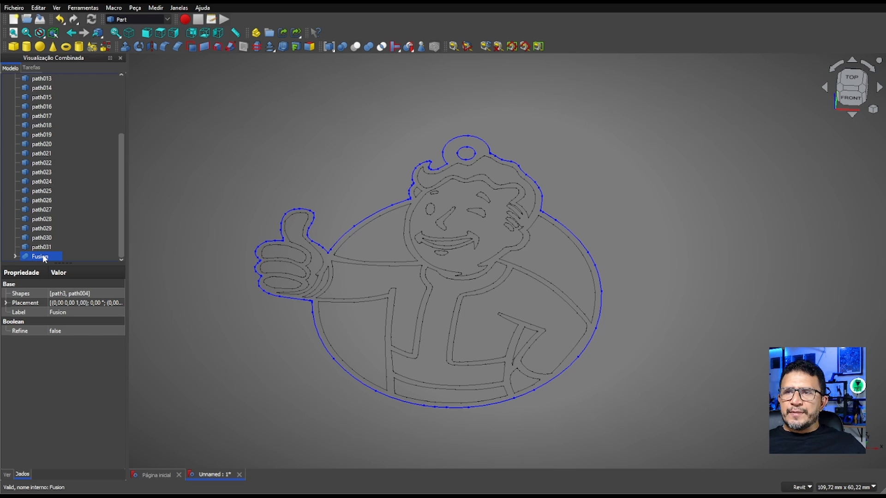
pyautogui.press('space')
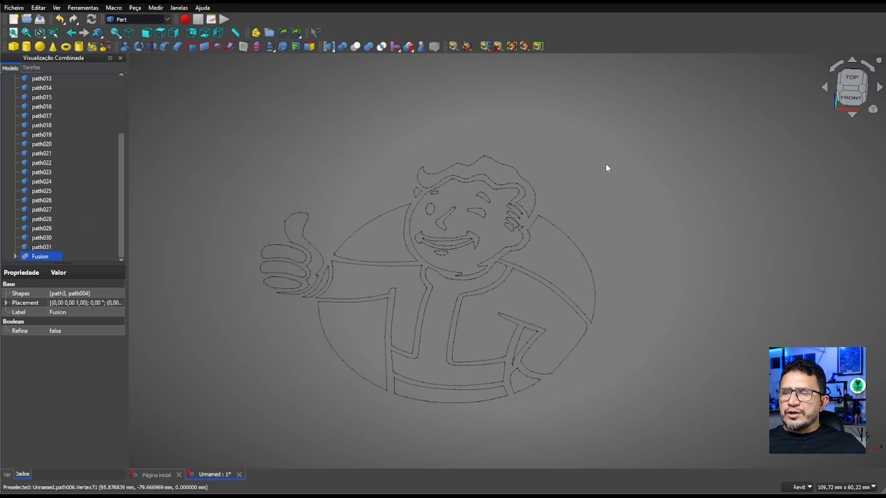
# Fuse the face outline path006 with the eyebrows, eyes, nose, outer mouth, lower lip and two lower ear marks, accepting non-solid shapes.
pyautogui.scroll(1, 595, 213)
pyautogui.scroll(2, 597, 210)
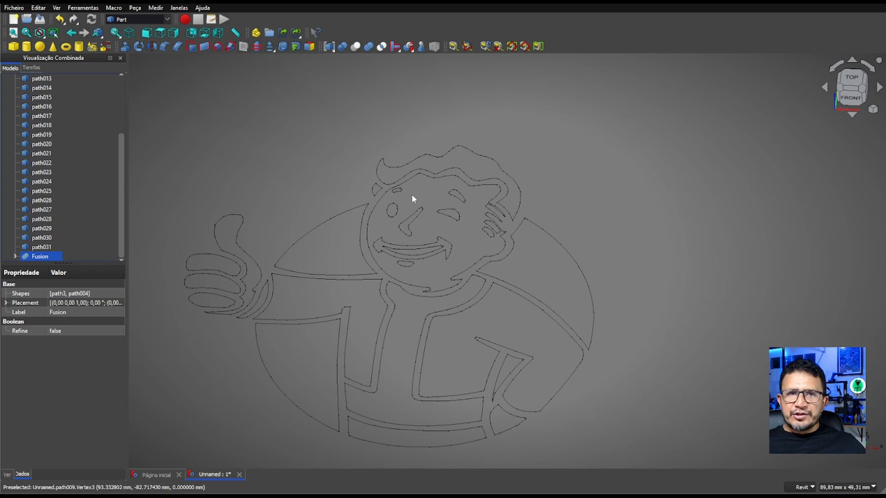
pyautogui.scroll(-2, 425, 210)
pyautogui.scroll(3, 435, 216)
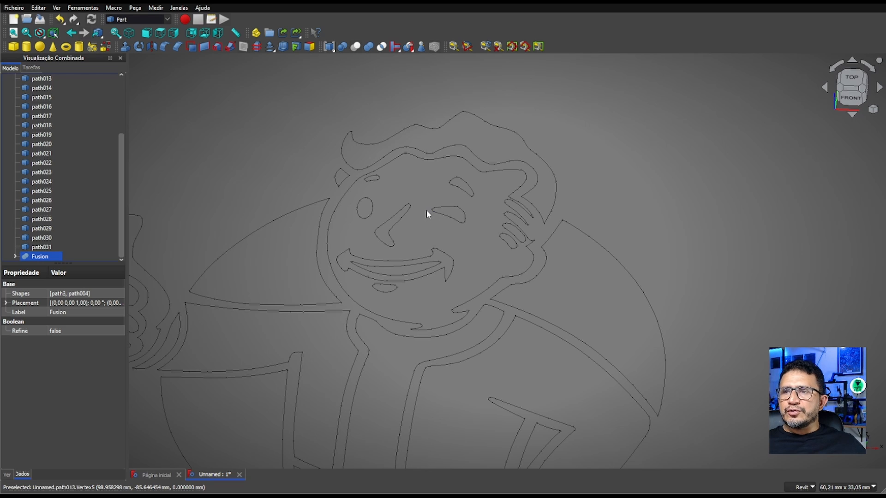
pyautogui.click(392, 163)
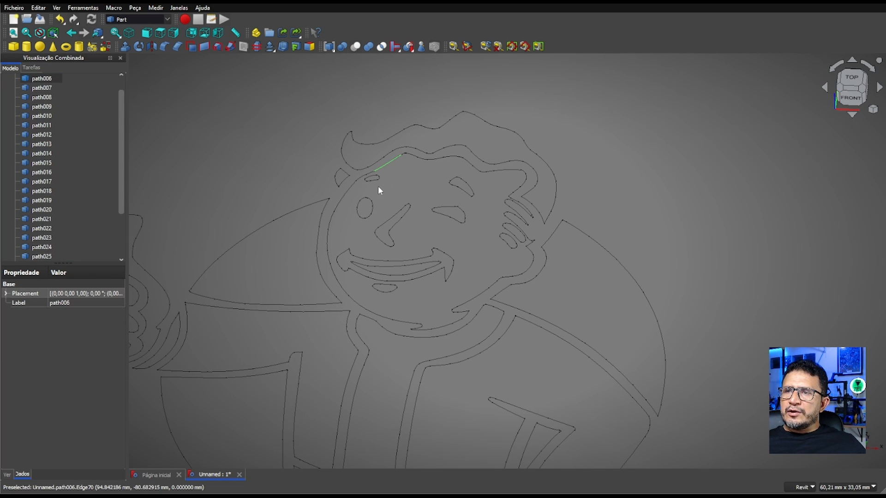
pyautogui.scroll(-3, 375, 189)
pyautogui.scroll(6, 375, 189)
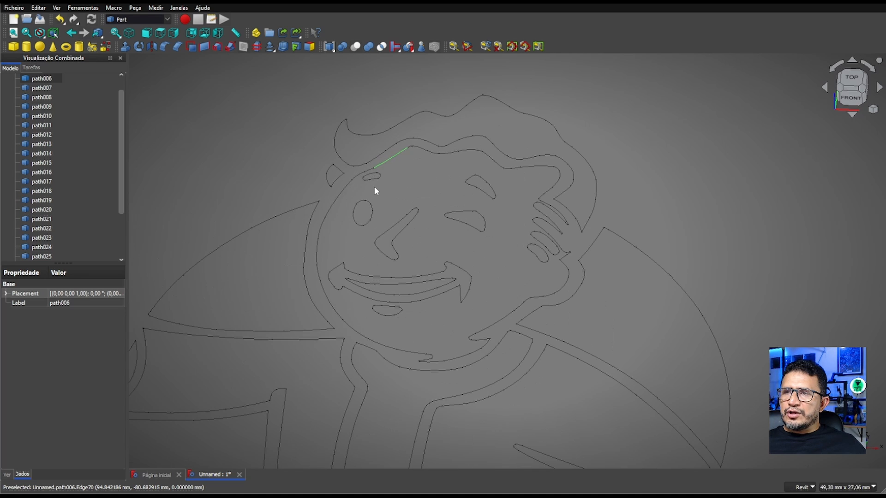
pyautogui.keyDown('ctrl'); pyautogui.click(373, 176); pyautogui.keyUp('ctrl')
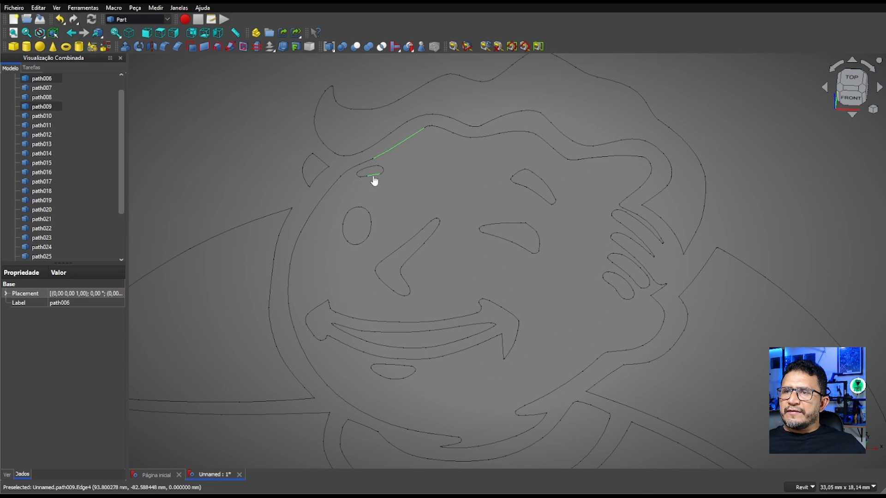
pyautogui.keyDown('ctrl'); pyautogui.click(372, 222); pyautogui.keyUp('ctrl')
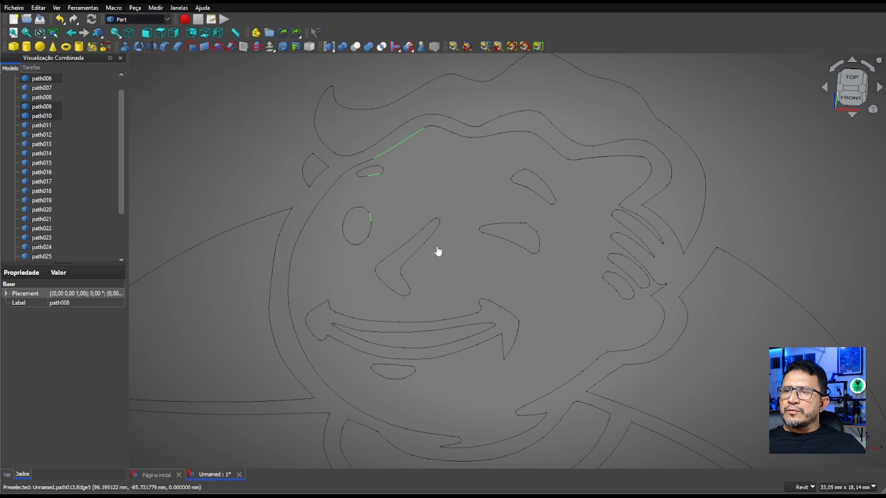
pyautogui.keyDown('ctrl'); pyautogui.click(415, 253); pyautogui.keyUp('ctrl')
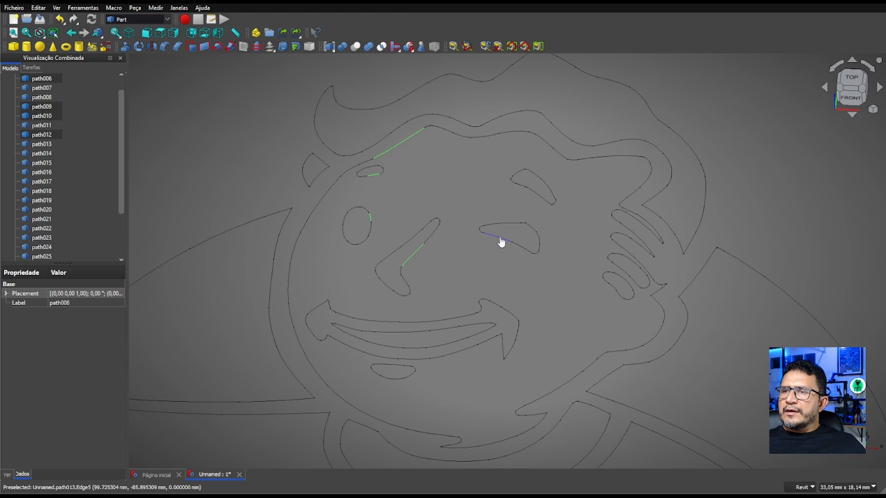
pyautogui.keyDown('ctrl'); pyautogui.click(504, 240); pyautogui.keyUp('ctrl')
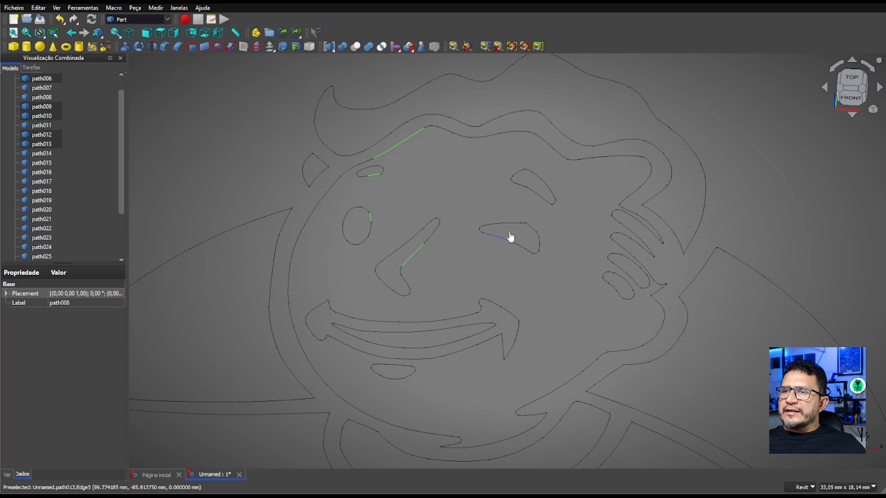
pyautogui.keyDown('ctrl'); pyautogui.click(522, 190); pyautogui.keyUp('ctrl')
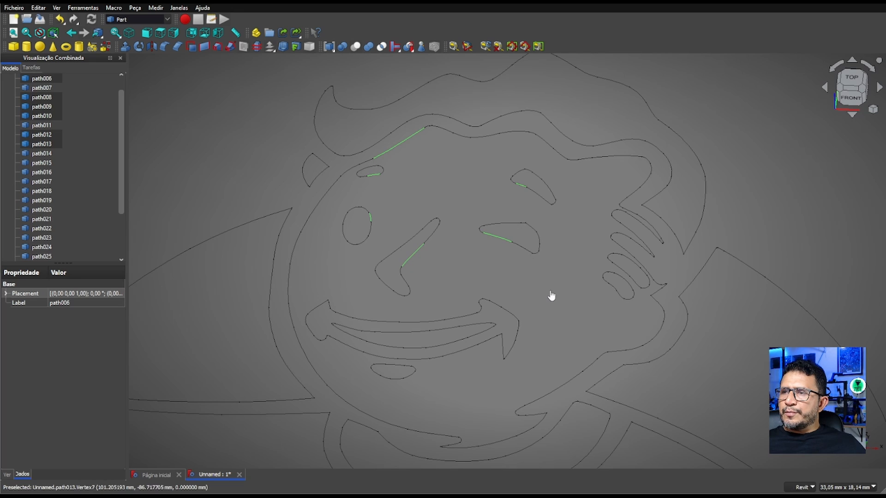
pyautogui.keyDown('ctrl'); pyautogui.click(505, 314); pyautogui.keyUp('ctrl')
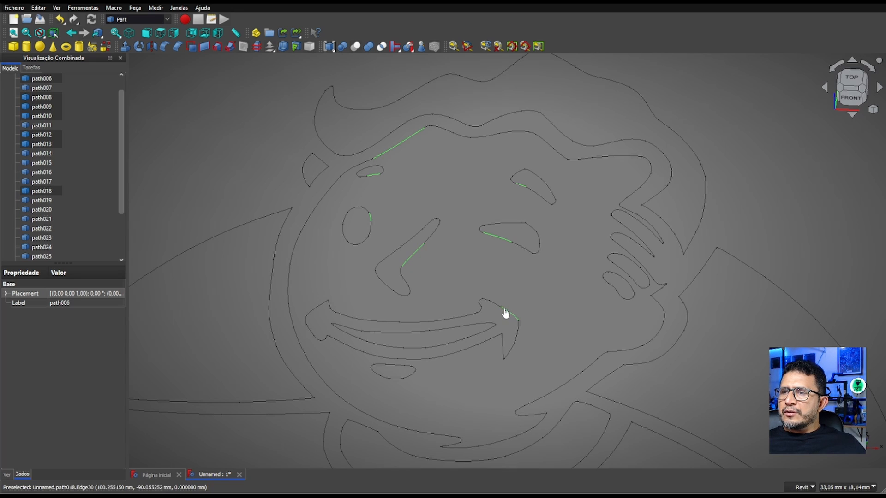
pyautogui.keyDown('ctrl'); pyautogui.click(410, 378); pyautogui.keyUp('ctrl')
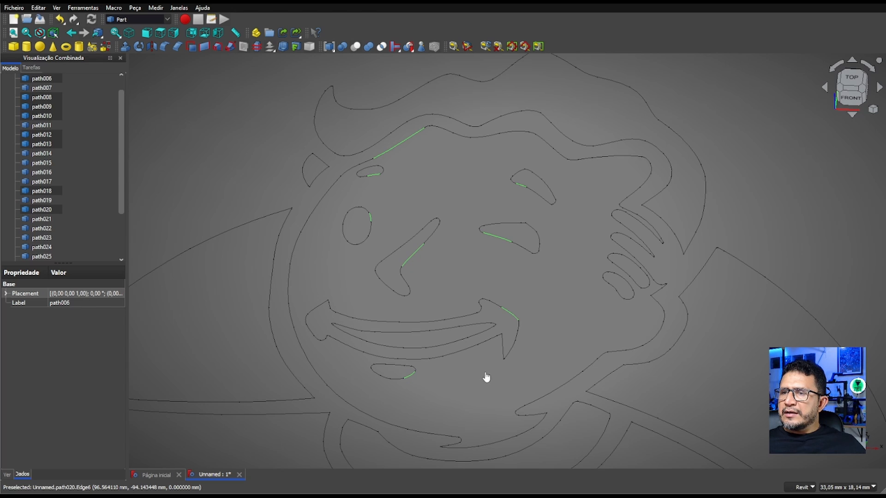
pyautogui.keyDown('ctrl'); pyautogui.click(613, 289); pyautogui.keyUp('ctrl')
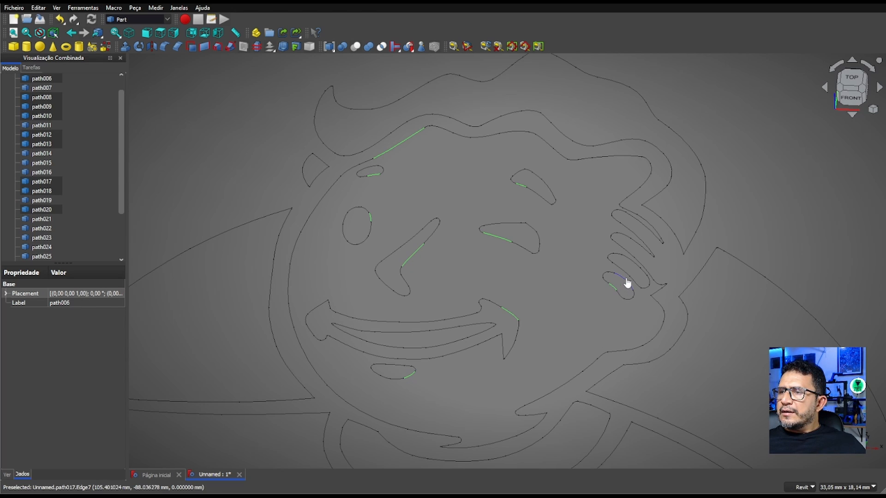
pyautogui.keyDown('ctrl'); pyautogui.click(622, 275); pyautogui.keyUp('ctrl')
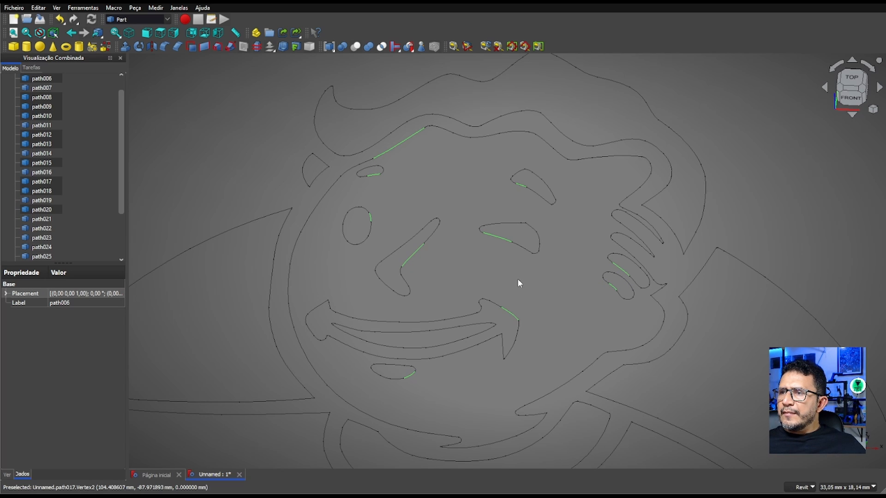
pyautogui.scroll(-5, 518, 280)
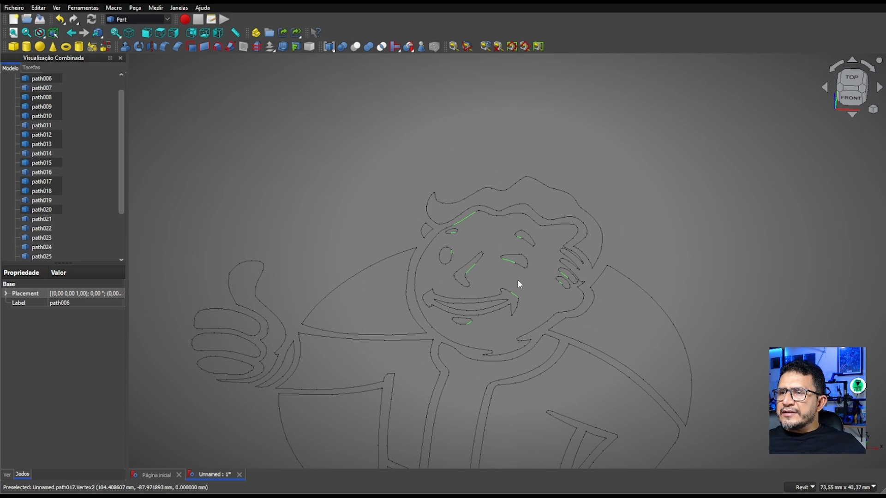
pyautogui.scroll(4, 556, 298)
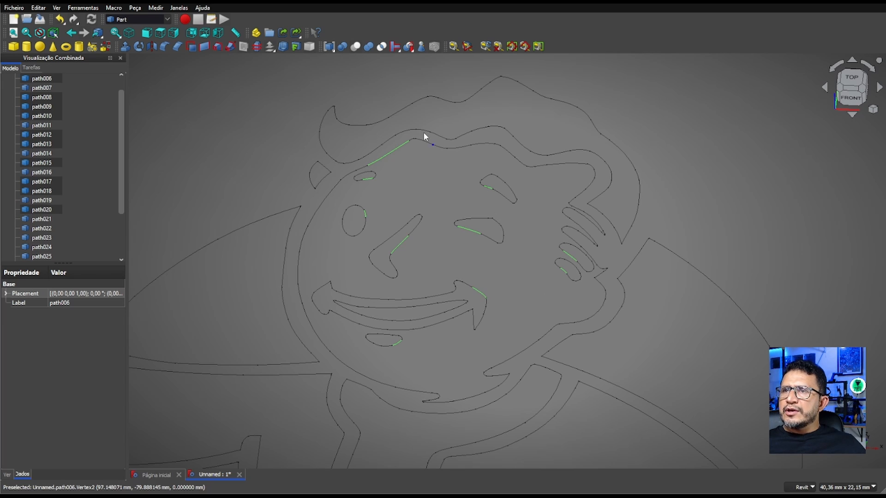
pyautogui.click(369, 47)
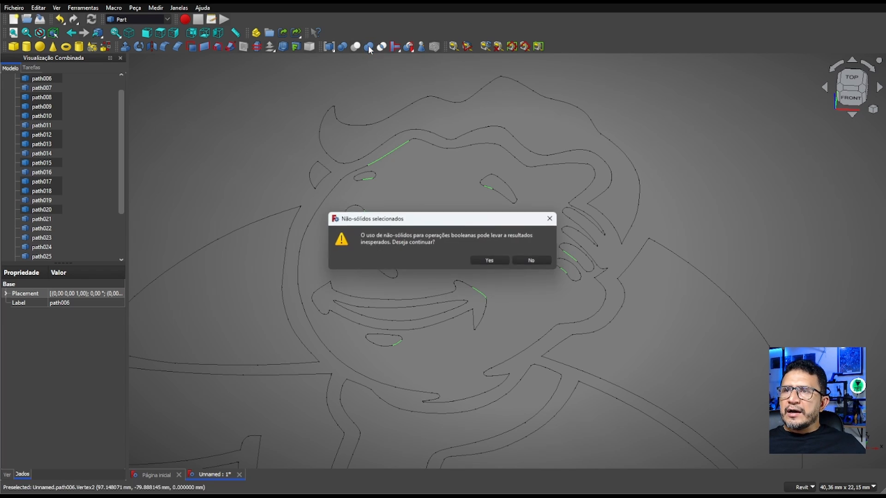
pyautogui.click(491, 261)
pyautogui.scroll(1, 492, 261)
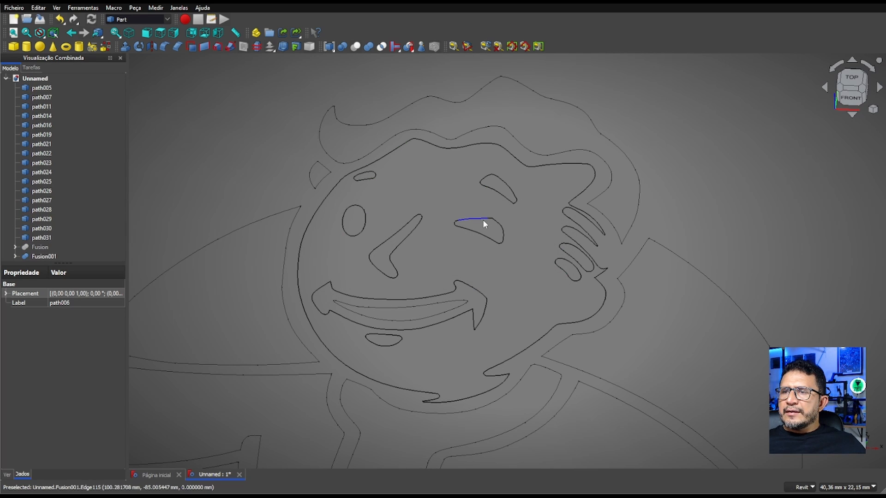
# Hide the fused face group from the view.
pyautogui.scroll(-4, 483, 220)
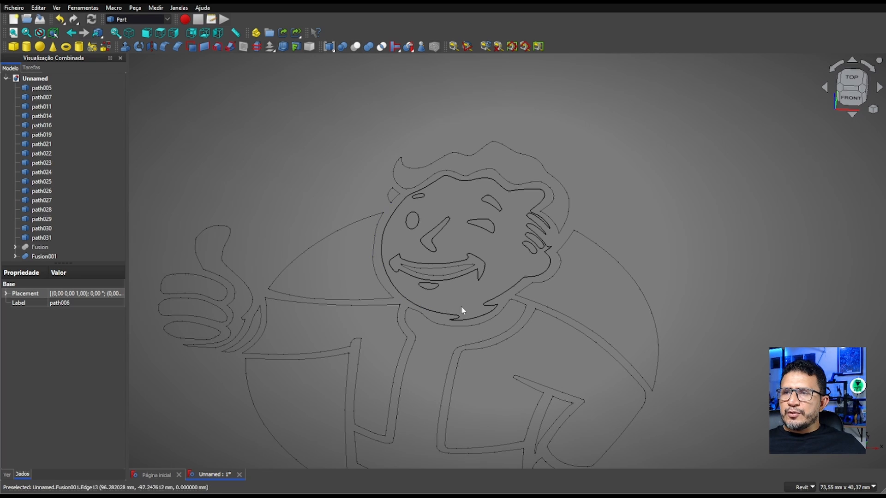
pyautogui.click(41, 257)
pyautogui.click(42, 256)
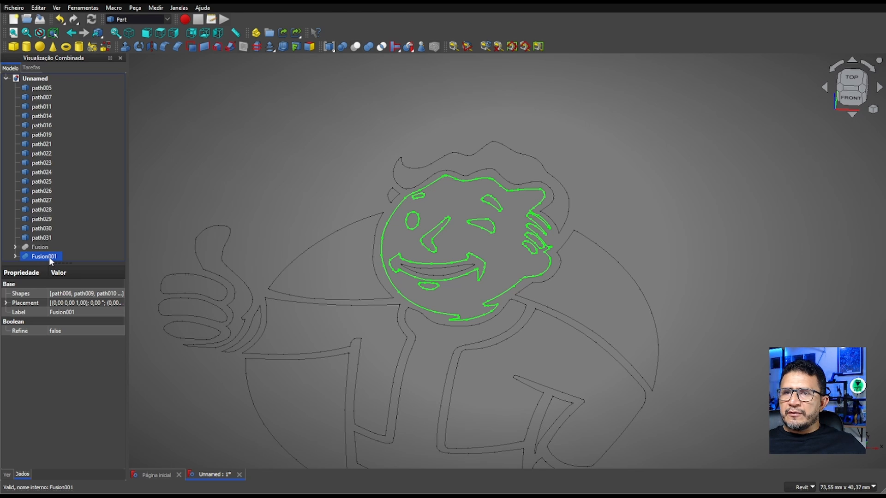
pyautogui.press('space')
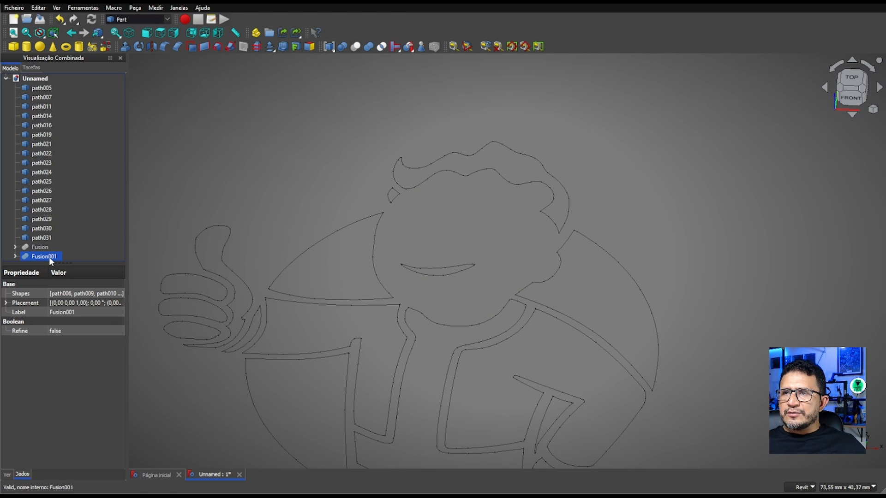
# Fuse the hair path005, the small ear piece path007 and the collar strip path022, accepting non-solid shapes, and hide the fused group.
pyautogui.moveTo(488, 248)
pyautogui.mouseDown(button='middle')
pyautogui.moveTo(503, 190)
pyautogui.moveTo(473, 179)
pyautogui.mouseUp(button='middle')
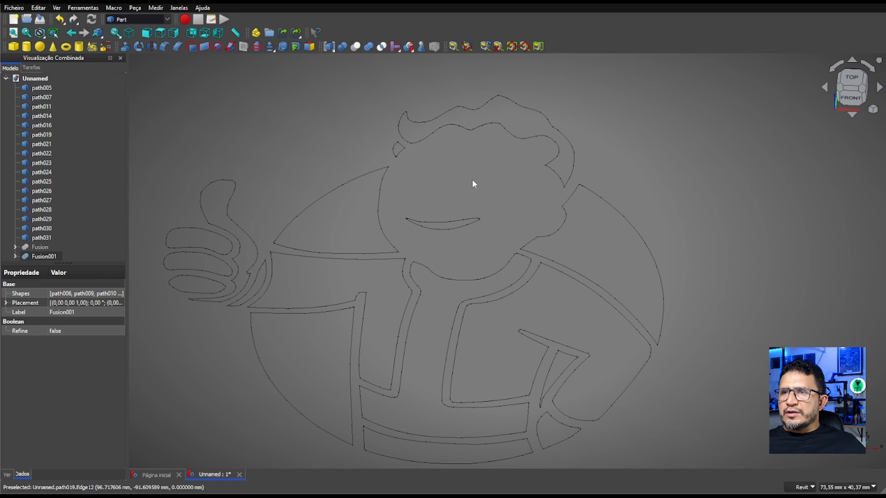
pyautogui.moveTo(427, 137); pyautogui.dragTo(409, 152, button='middle')
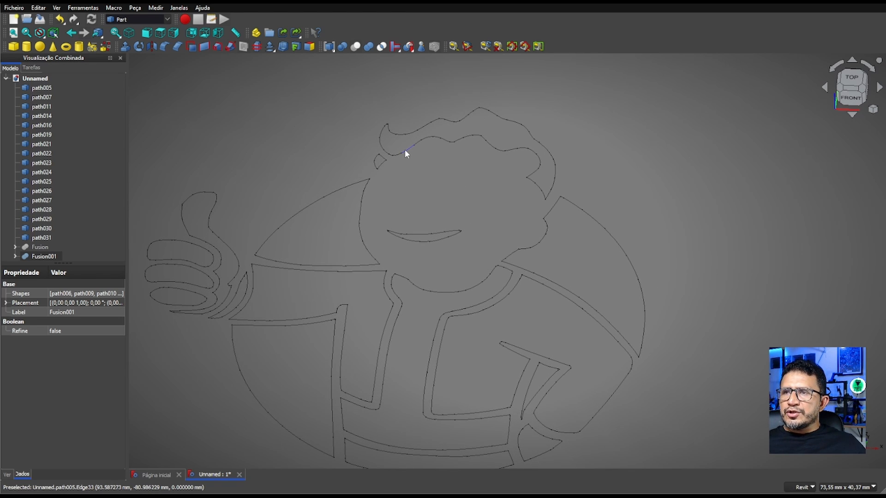
pyautogui.click(408, 149)
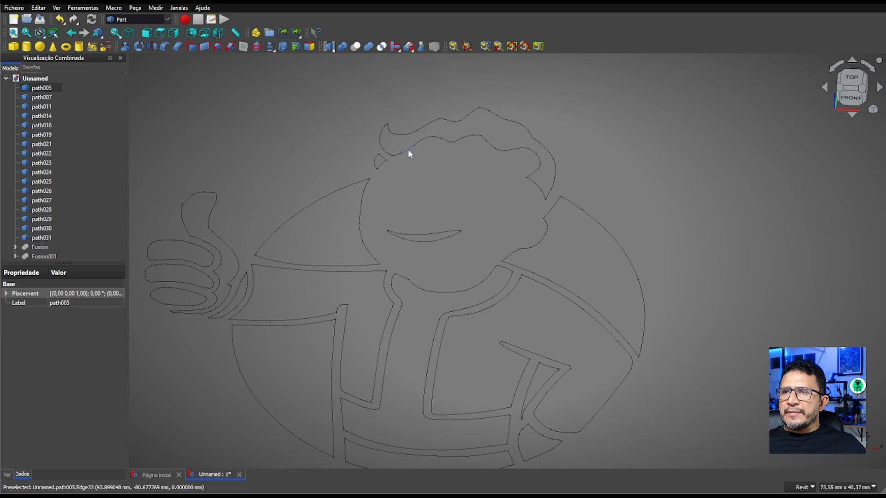
pyautogui.keyDown('ctrl'); pyautogui.click(381, 164); pyautogui.keyUp('ctrl')
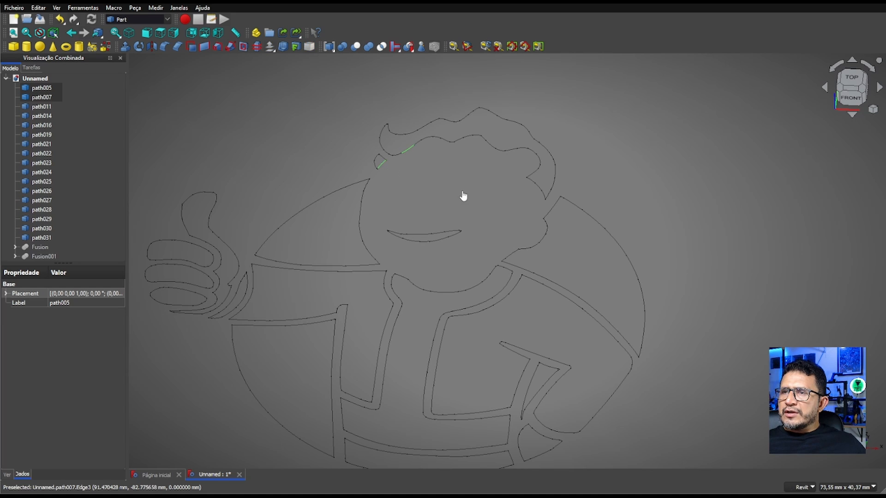
pyautogui.keyDown('ctrl'); pyautogui.click(442, 292); pyautogui.keyUp('ctrl')
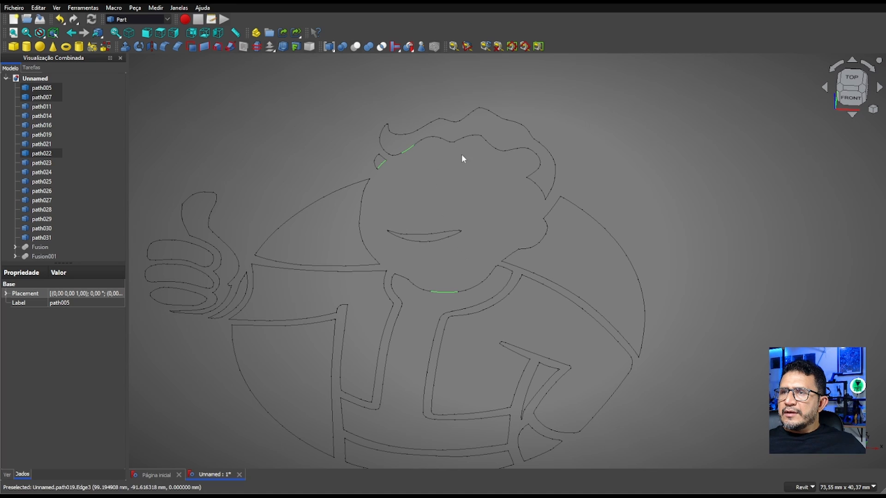
pyautogui.click(368, 46)
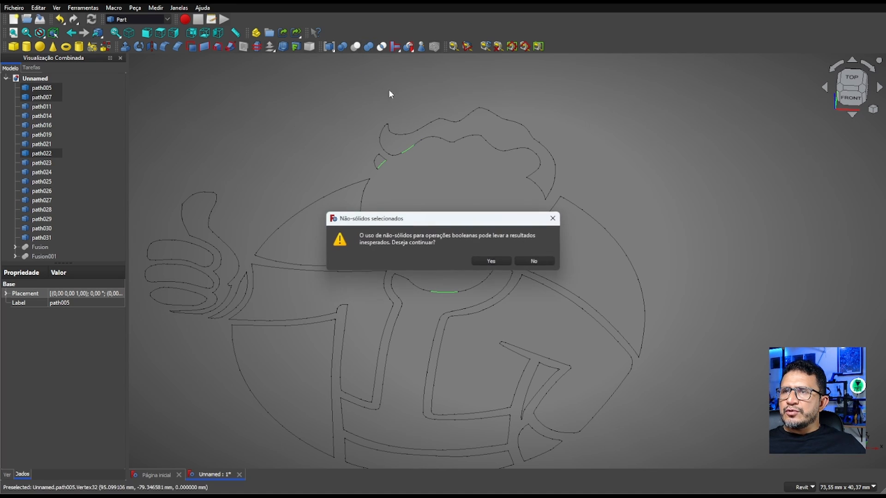
pyautogui.click(491, 261)
pyautogui.click(48, 238)
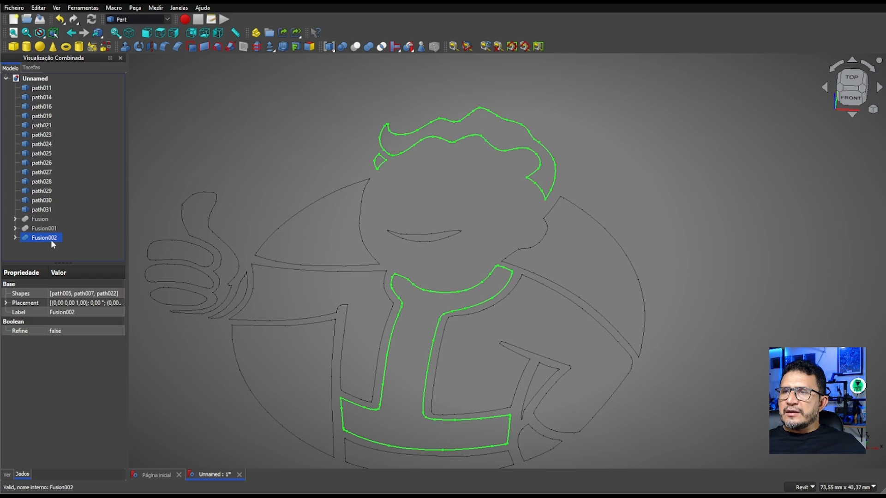
pyautogui.click(184, 175)
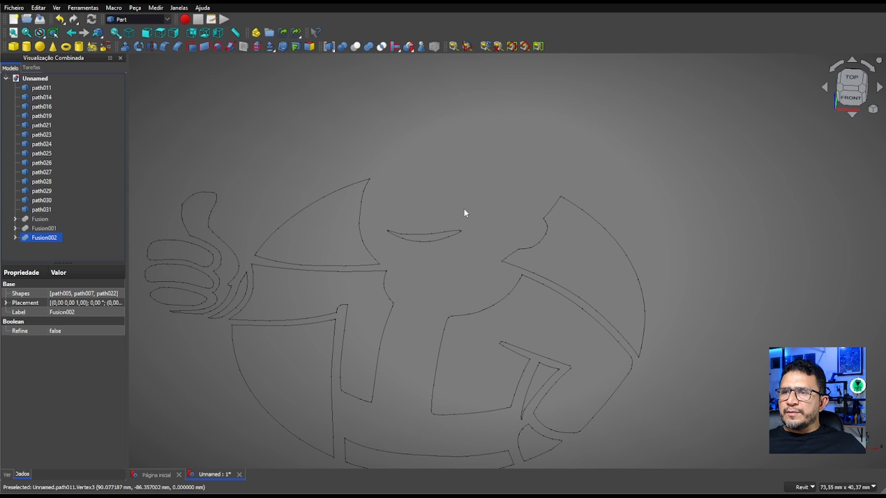
# Fuse the background areas path011, path014, path028 and path029 around the body and arm, accepting the use of non-solid shapes.
pyautogui.moveTo(464, 210)
pyautogui.mouseDown(button='middle')
pyautogui.moveTo(491, 168)
pyautogui.moveTo(506, 161)
pyautogui.mouseUp(button='middle')
pyautogui.moveTo(489, 128); pyautogui.dragTo(478, 142, button='middle')
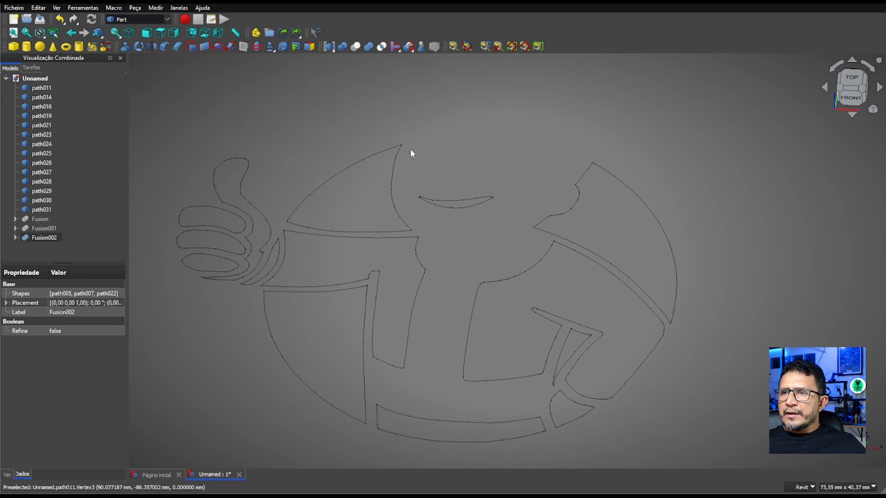
pyautogui.click(392, 178)
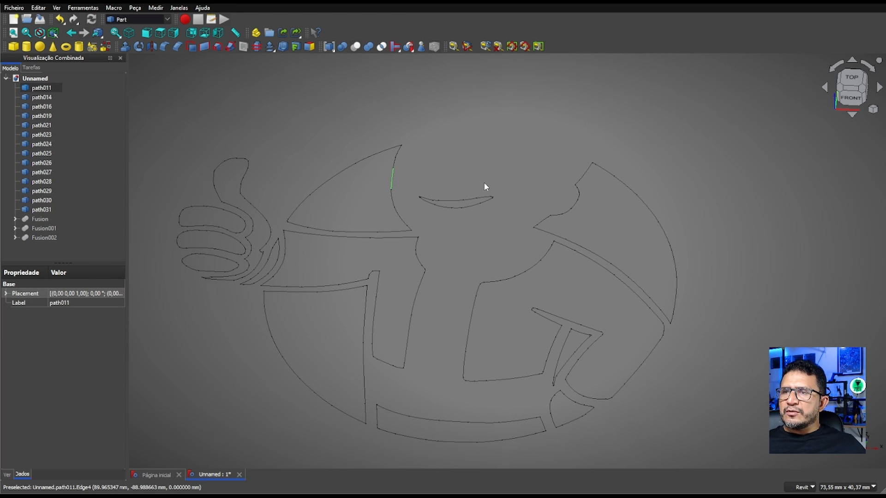
pyautogui.moveTo(535, 161); pyautogui.dragTo(517, 148, button='middle')
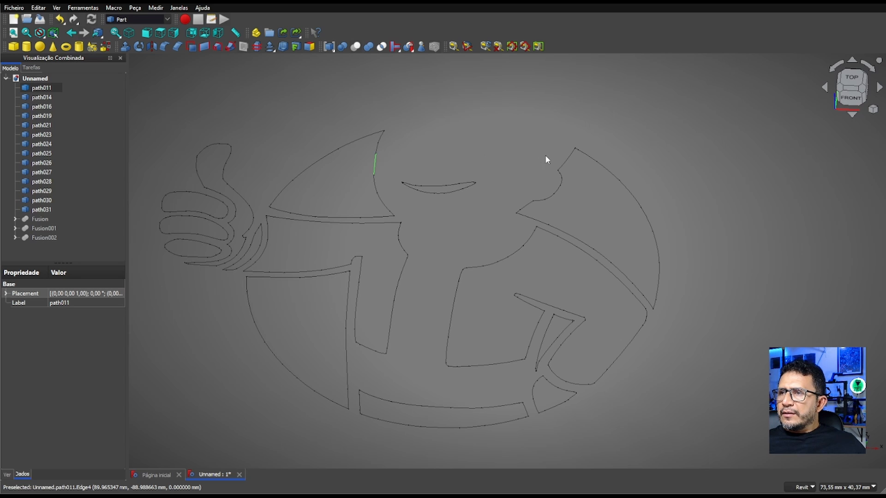
pyautogui.keyDown('ctrl'); pyautogui.click(568, 161); pyautogui.keyUp('ctrl')
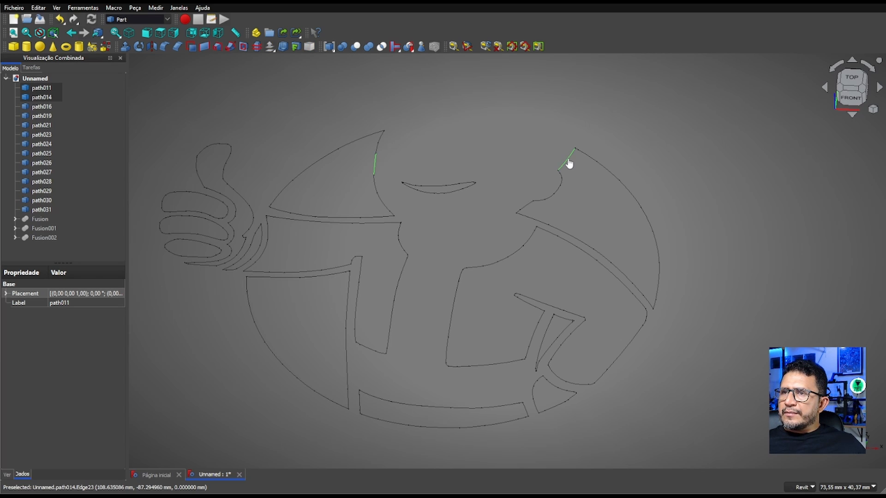
pyautogui.keyDown('ctrl'); pyautogui.click(349, 294); pyautogui.keyUp('ctrl')
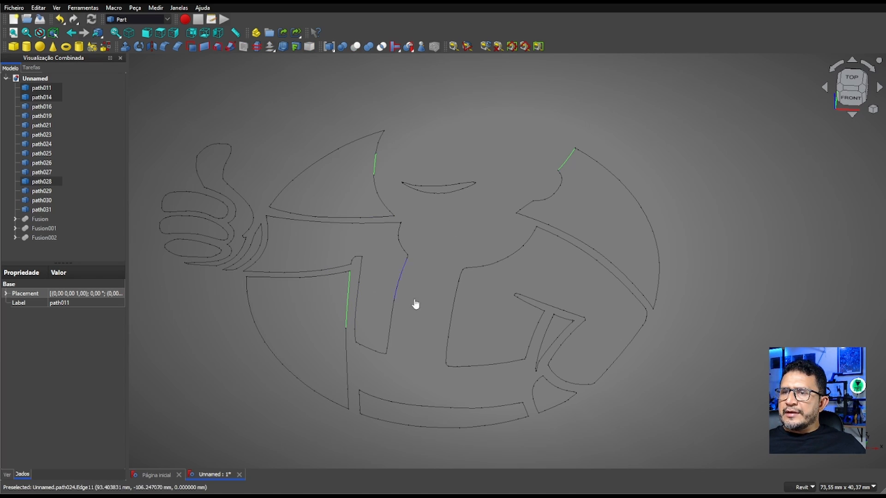
pyautogui.keyDown('ctrl'); pyautogui.click(549, 330); pyautogui.keyUp('ctrl')
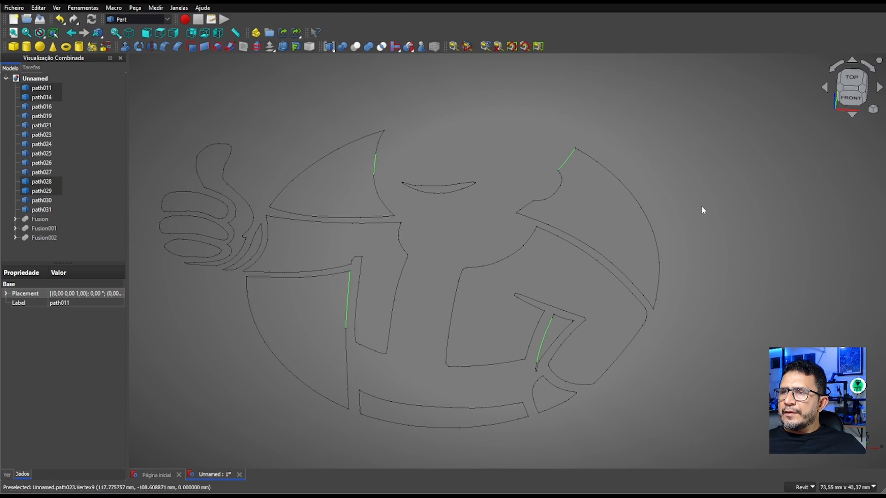
pyautogui.click(369, 46)
pyautogui.click(492, 261)
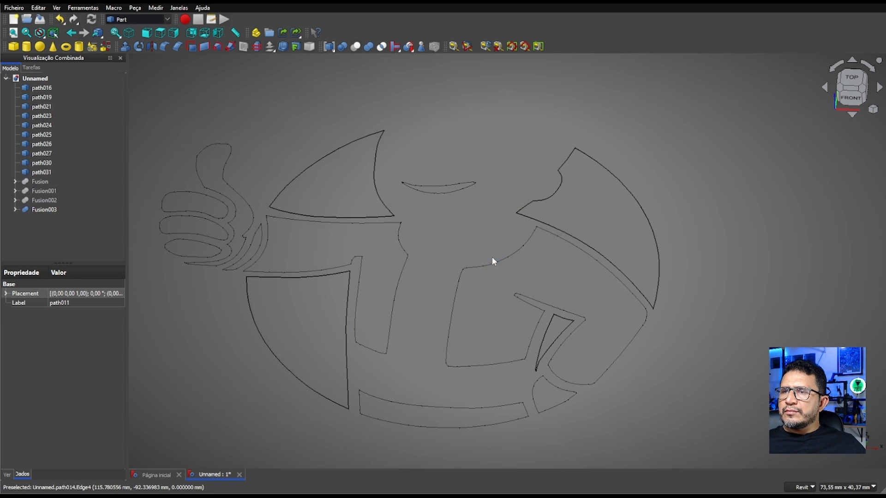
# Hide the fused background group and fuse the suit contours path024, path023 and path031, accepting non-solid shapes.
pyautogui.click(49, 210)
pyautogui.press('space')
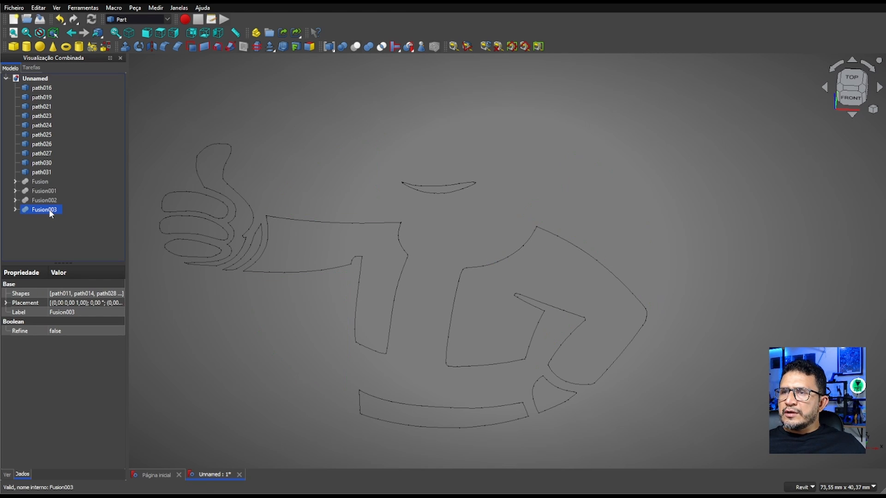
pyautogui.click(317, 225)
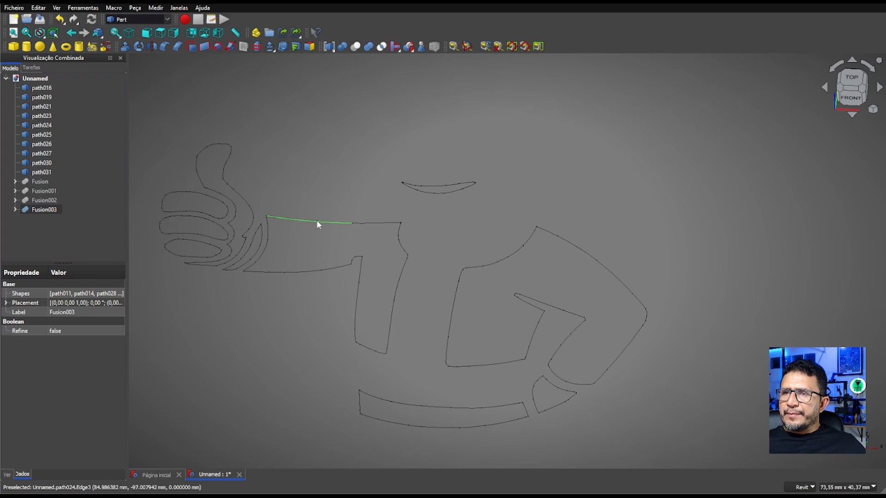
pyautogui.keyDown('ctrl'); pyautogui.click(512, 254); pyautogui.keyUp('ctrl')
pyautogui.keyDown('ctrl'); pyautogui.click(465, 409); pyautogui.keyUp('ctrl')
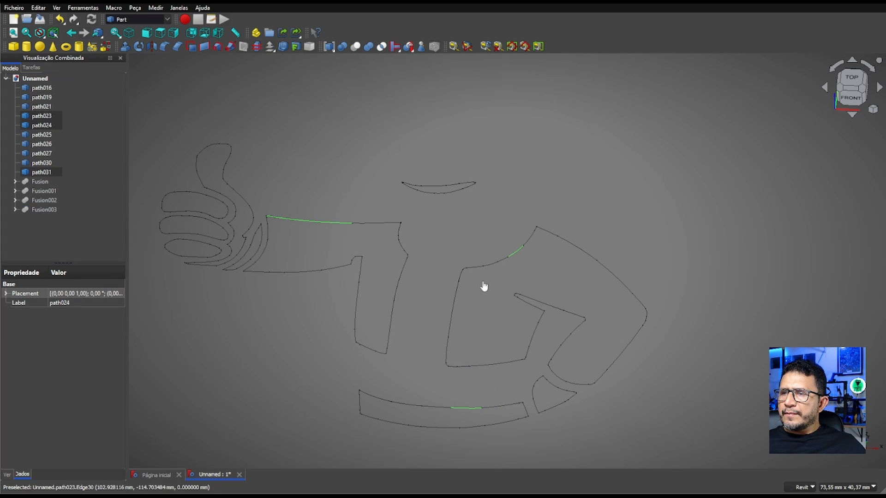
pyautogui.click(369, 48)
pyautogui.click(492, 262)
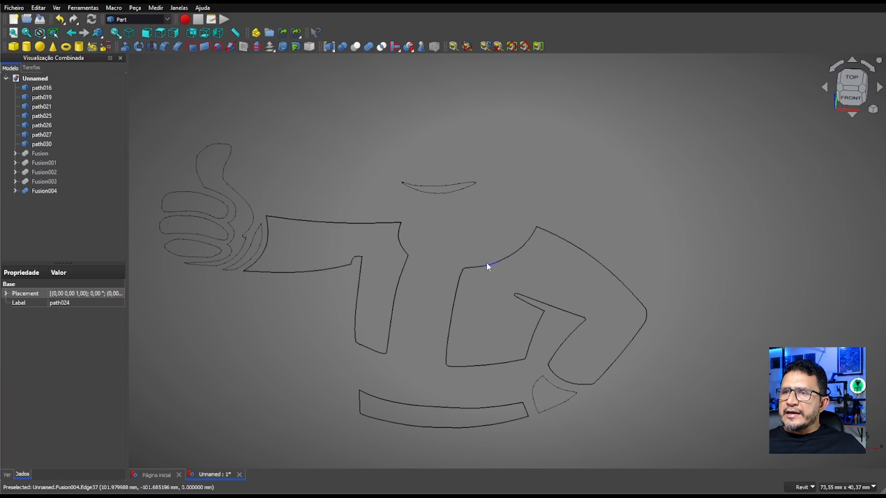
# Hide the fused suit group and show the fused face group Fusion001 again.
pyautogui.click(43, 192)
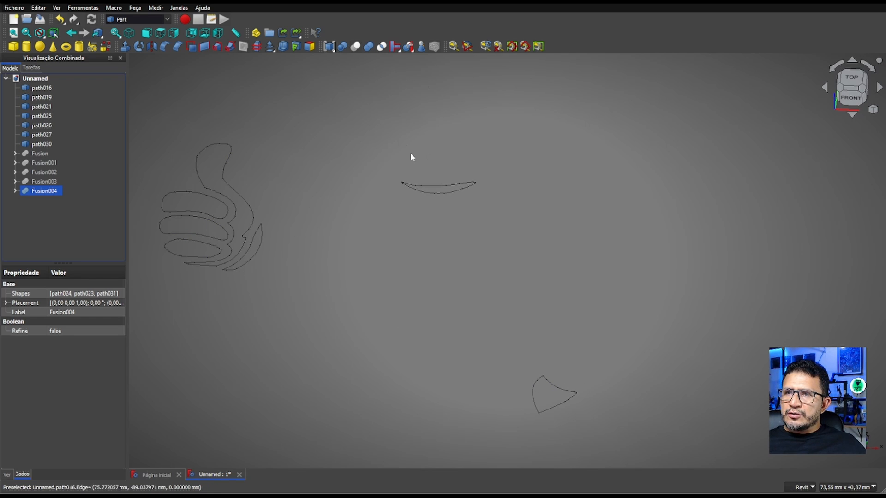
pyautogui.click(362, 194)
pyautogui.moveTo(362, 194); pyautogui.dragTo(372, 210, button='middle')
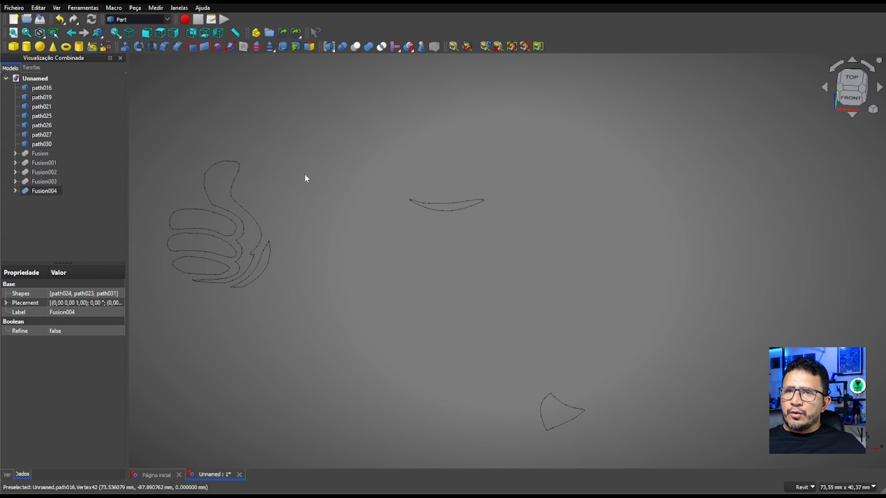
pyautogui.click(43, 163)
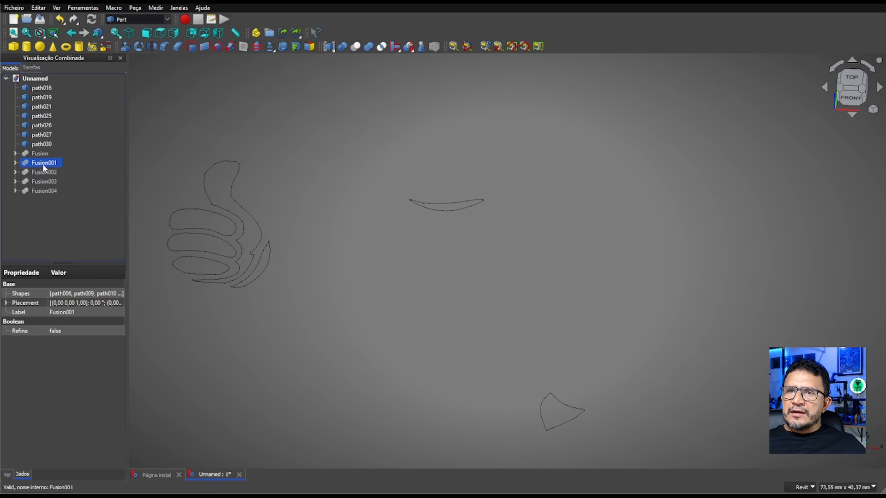
pyautogui.press('space')
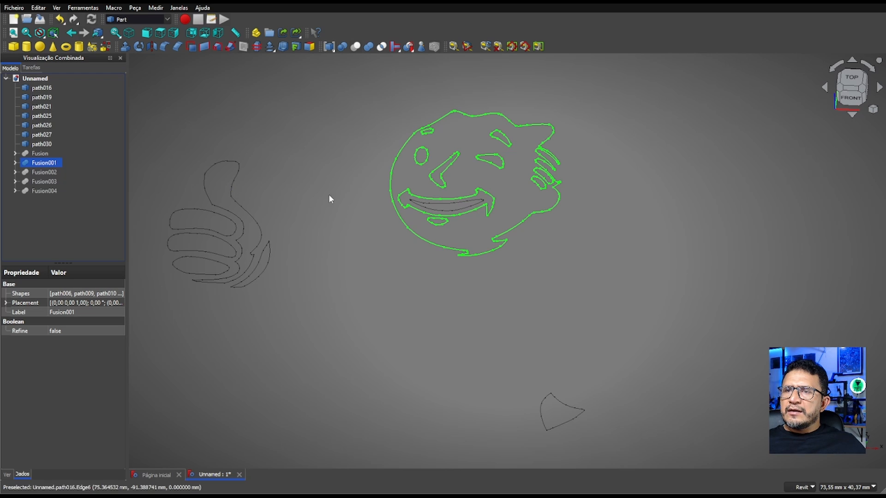
# Fuse the face group with the thumbs-up hand contours path016, path021, path025, path027 and path026 and the hip hand path030, accepting non-solid shapes.
pyautogui.click(231, 191)
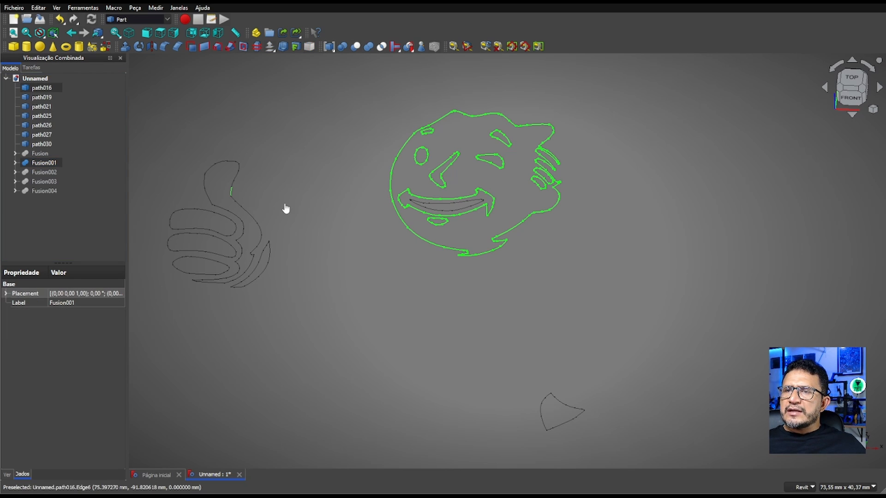
pyautogui.keyDown('ctrl'); pyautogui.click(221, 219); pyautogui.keyUp('ctrl')
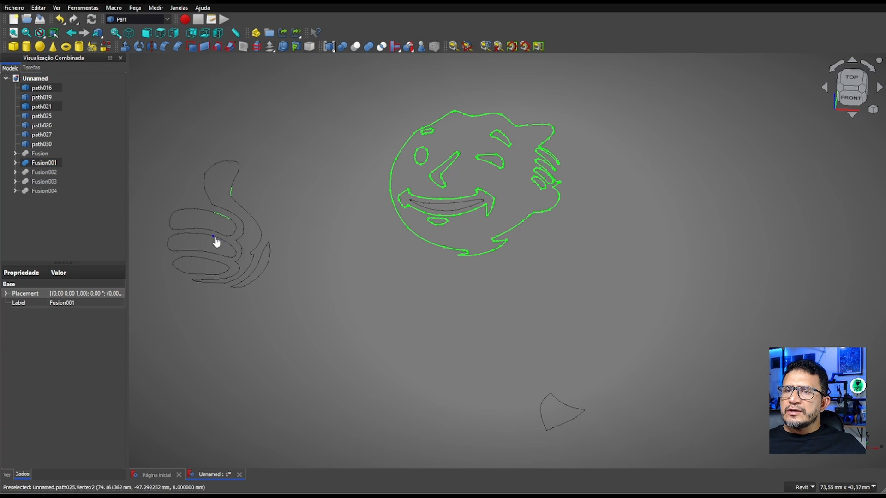
pyautogui.keyDown('ctrl'); pyautogui.click(208, 239); pyautogui.keyUp('ctrl')
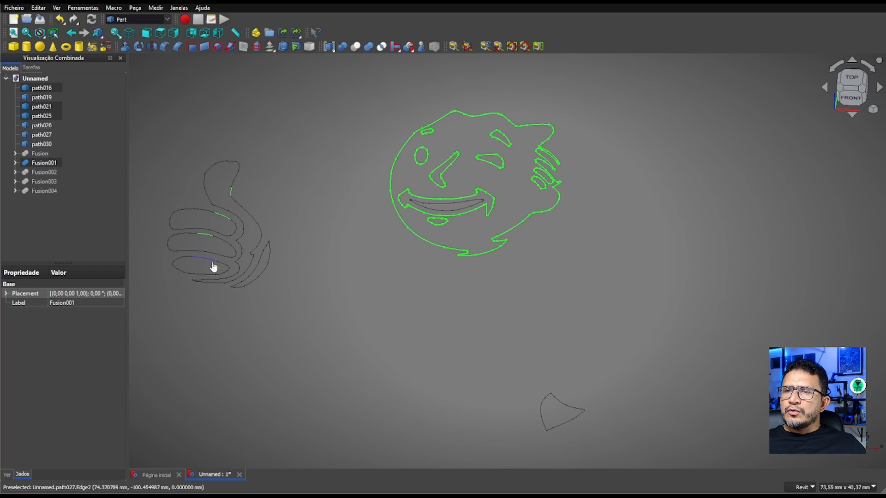
pyautogui.keyDown('ctrl'); pyautogui.click(212, 264); pyautogui.keyUp('ctrl')
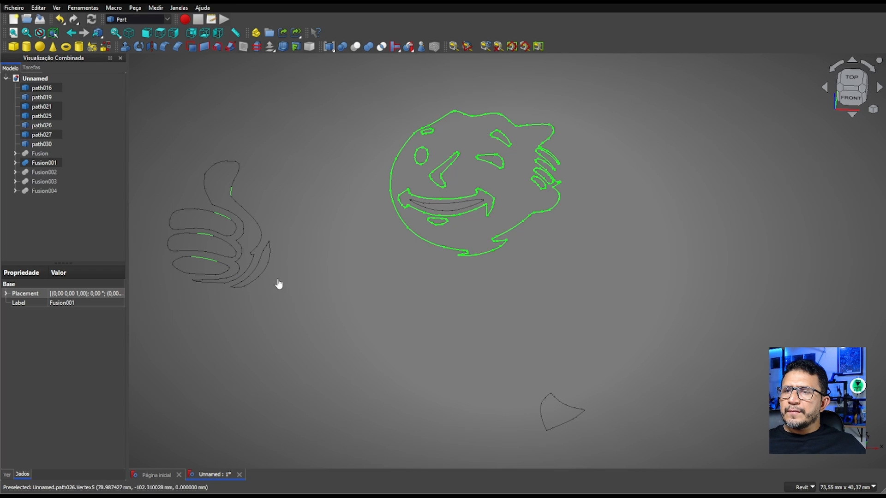
pyautogui.keyDown('ctrl'); pyautogui.click(261, 260); pyautogui.keyUp('ctrl')
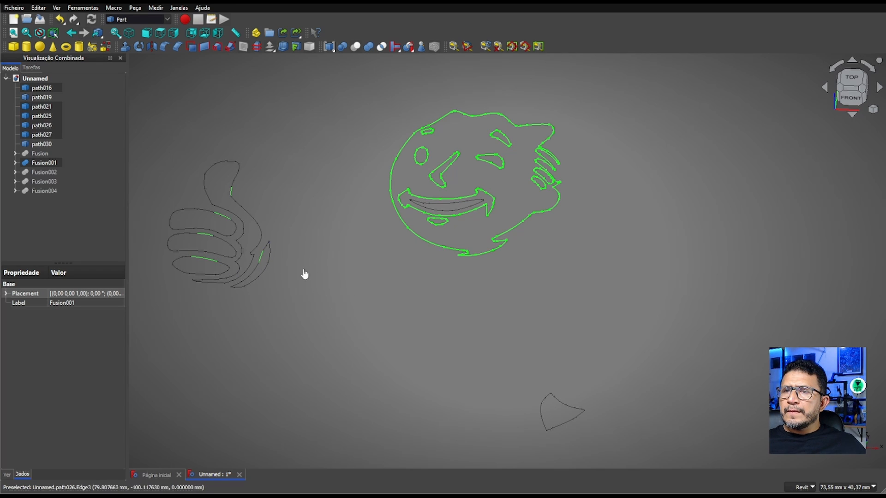
pyautogui.keyDown('ctrl'); pyautogui.click(558, 405); pyautogui.keyUp('ctrl')
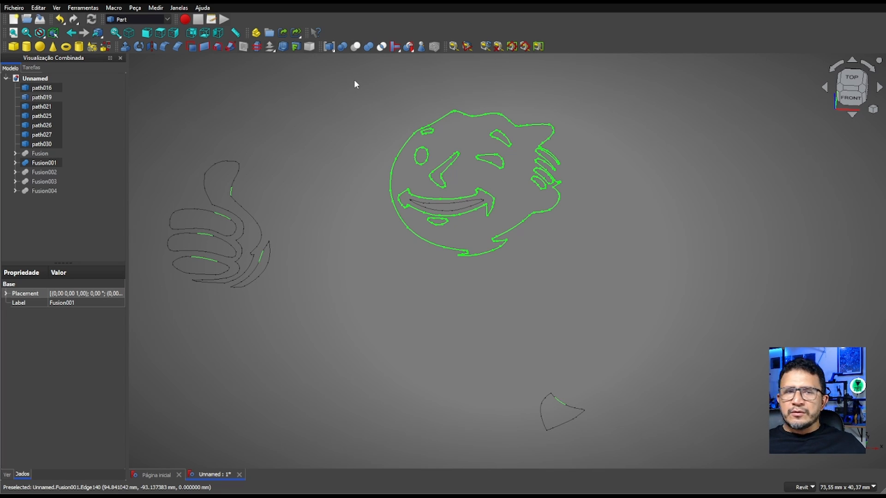
pyautogui.click(370, 46)
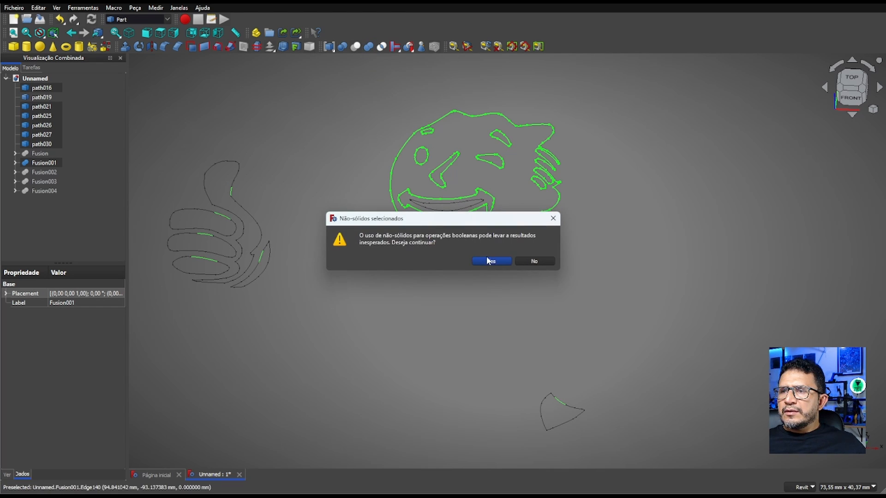
pyautogui.click(488, 261)
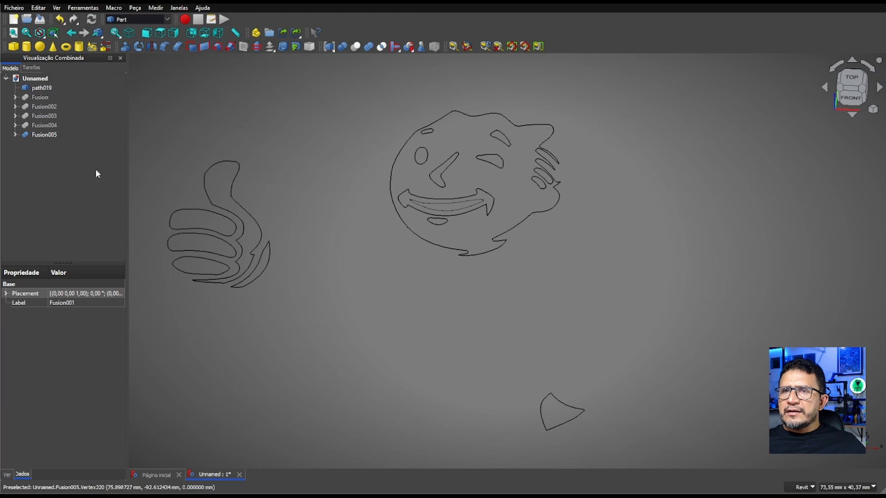
pyautogui.click(37, 135)
pyautogui.press('space')
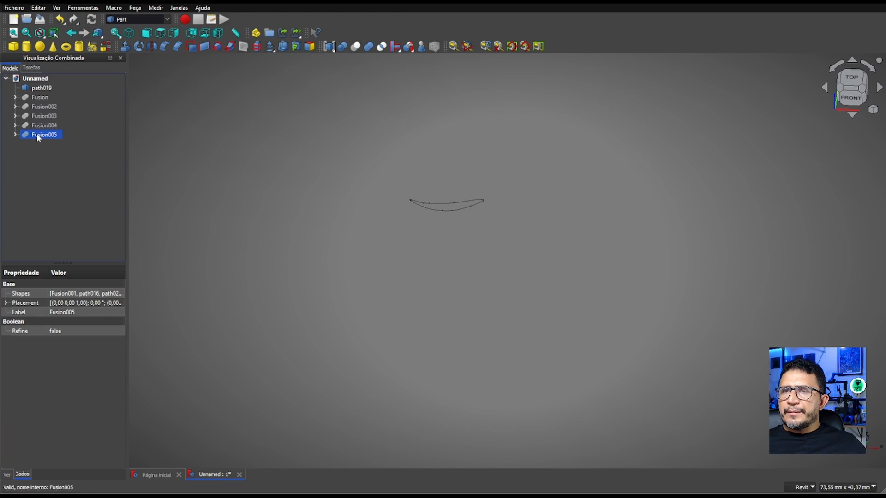
pyautogui.press('space')
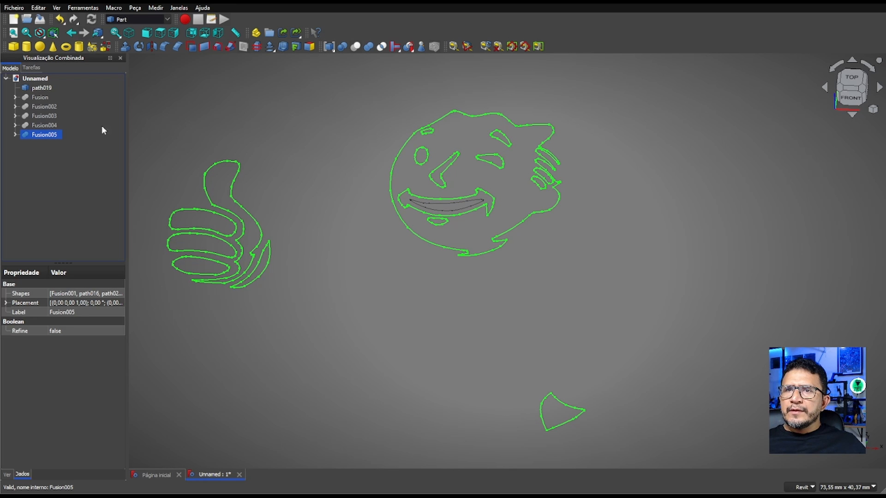
# Show the hidden groups Fusion004, Fusion003, Fusion002 and Fusion, and clear the selection.
pyautogui.click(43, 127)
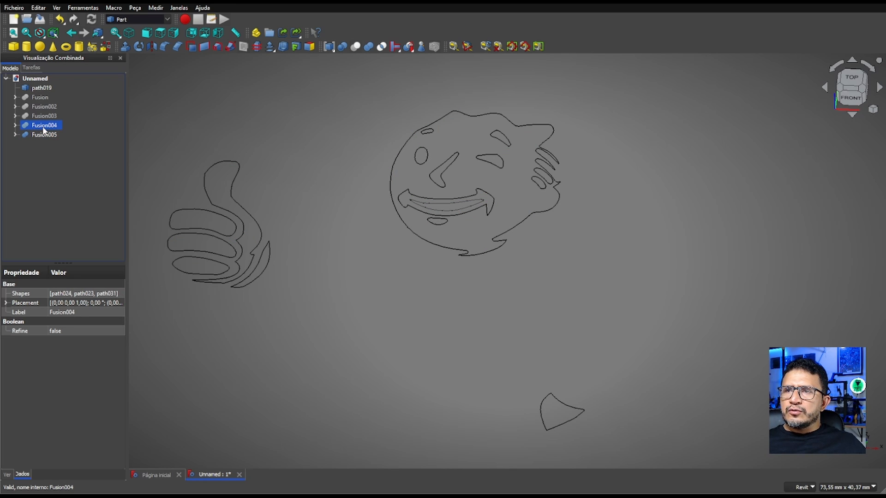
pyautogui.press('space')
pyautogui.click(43, 117)
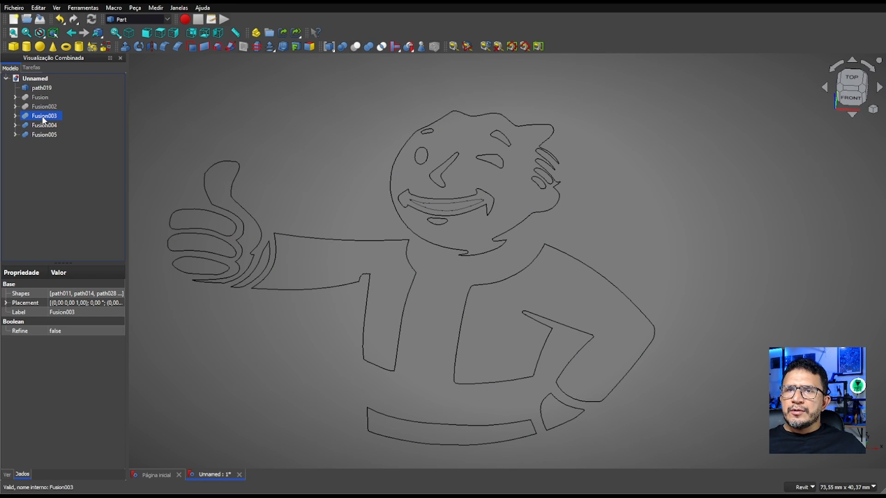
pyautogui.press('space')
pyautogui.click(43, 108)
pyautogui.press('space')
pyautogui.click(40, 98)
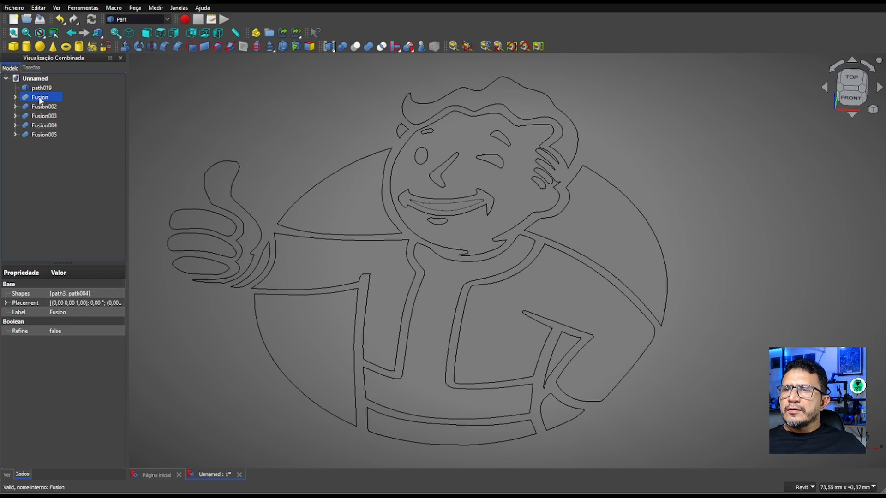
pyautogui.press('space')
pyautogui.click(296, 108)
pyautogui.moveTo(282, 139); pyautogui.dragTo(279, 151, button='middle')
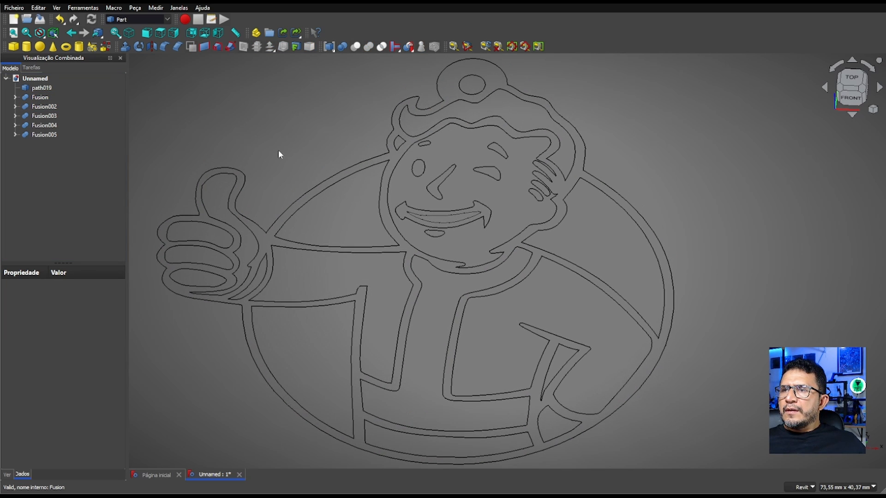
pyautogui.scroll(1, 279, 152)
pyautogui.scroll(-1, 280, 152)
pyautogui.scroll(-1, 279, 151)
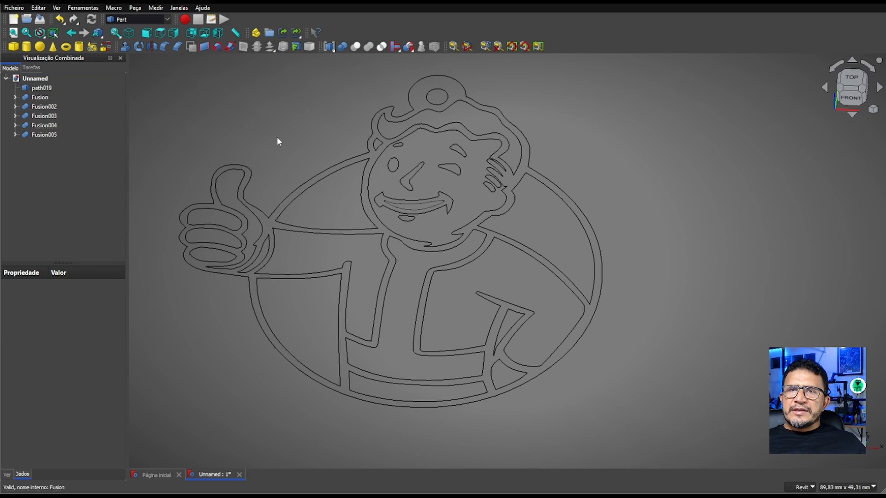
pyautogui.scroll(-2, 281, 143)
pyautogui.moveTo(286, 150); pyautogui.dragTo(286, 163, button='middle')
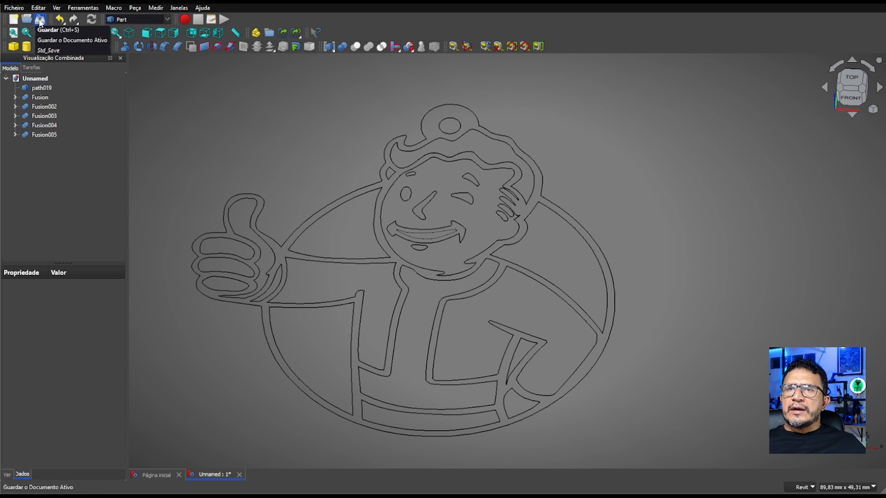
# Save the document as a FreeCAD file named FALLOUT BOY in the DICAS FREECAD folder inside CHAVEIROS.
pyautogui.click(16, 9)
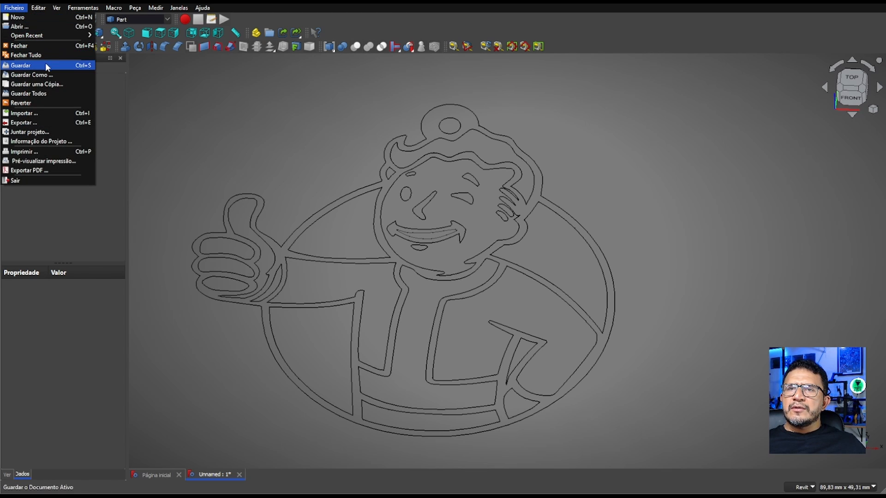
pyautogui.click(46, 74)
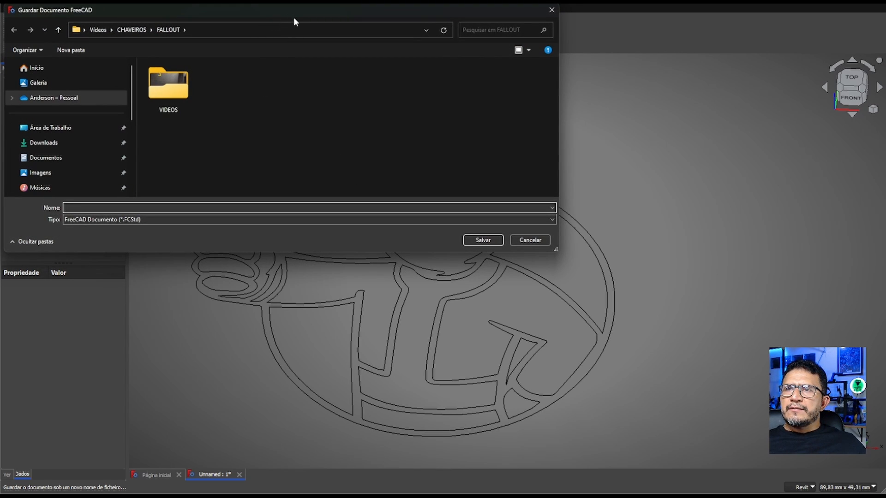
pyautogui.moveTo(302, 13); pyautogui.dragTo(384, 68)
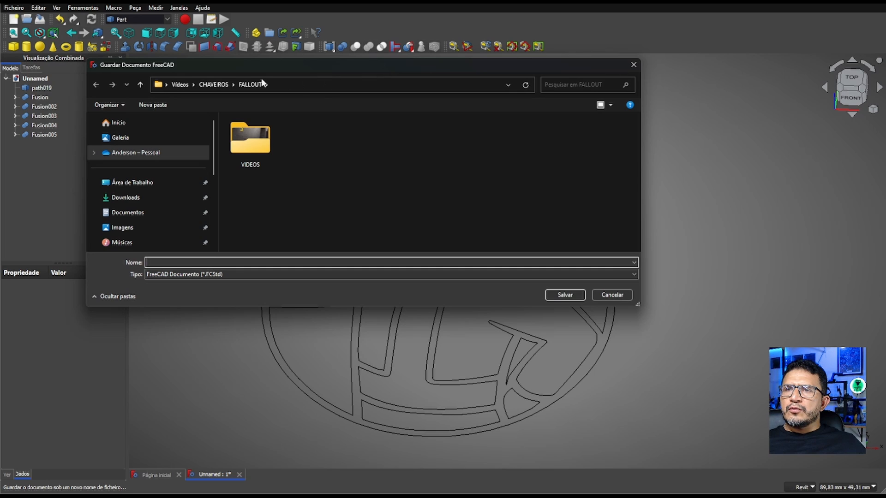
pyautogui.click(221, 85)
pyautogui.click(247, 140)
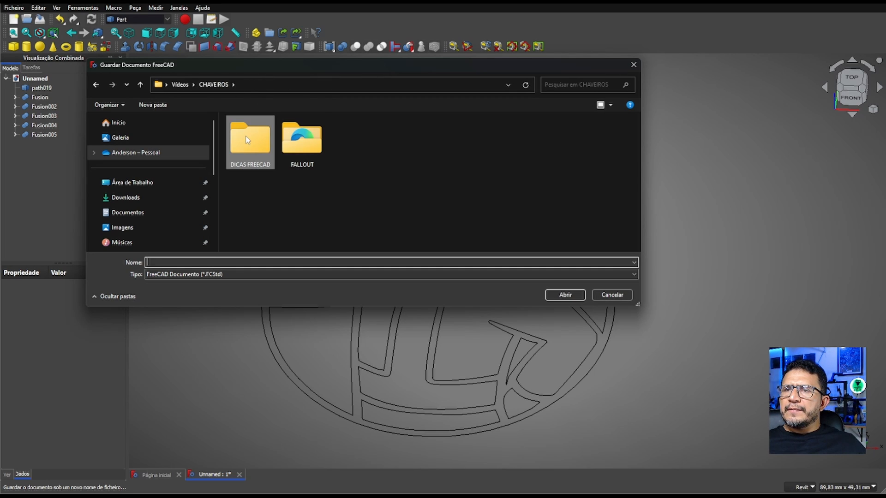
pyautogui.doubleClick(247, 140)
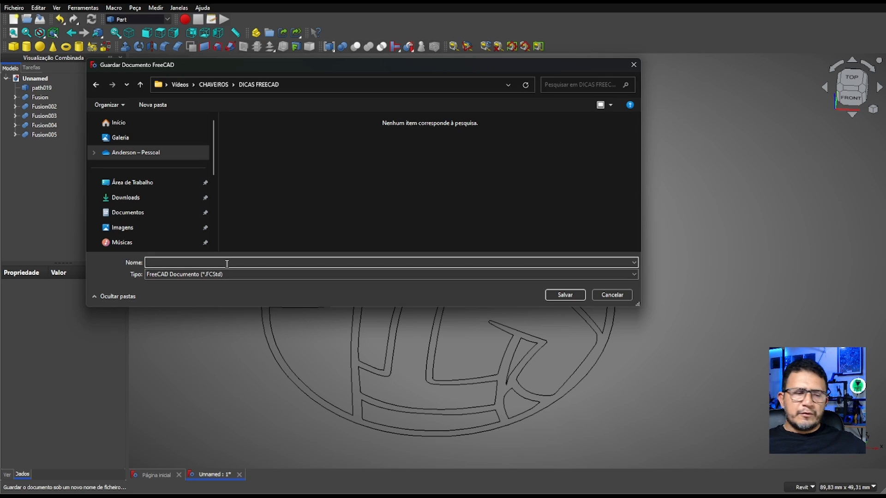
pyautogui.write('FAL')
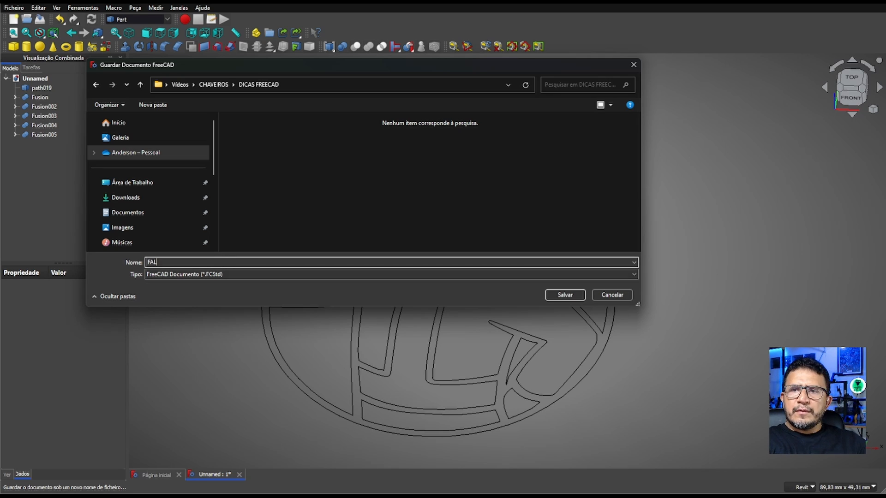
pyautogui.write('LOUT')
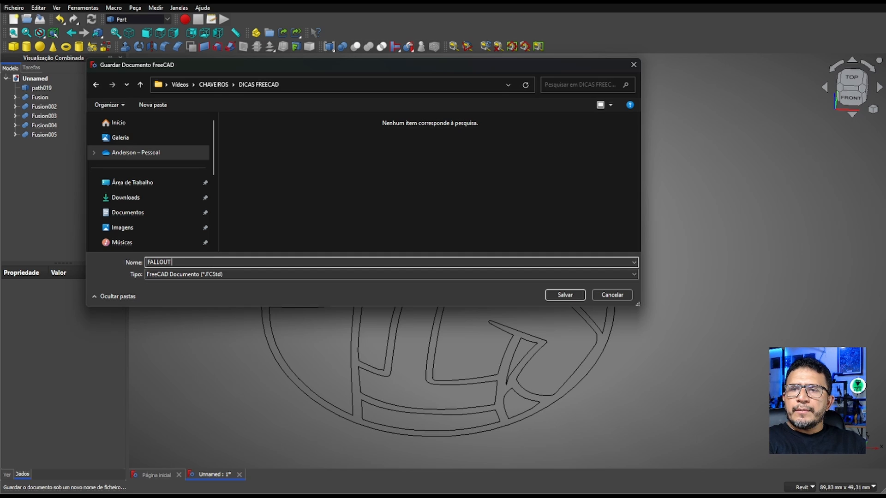
pyautogui.write(' BOY')
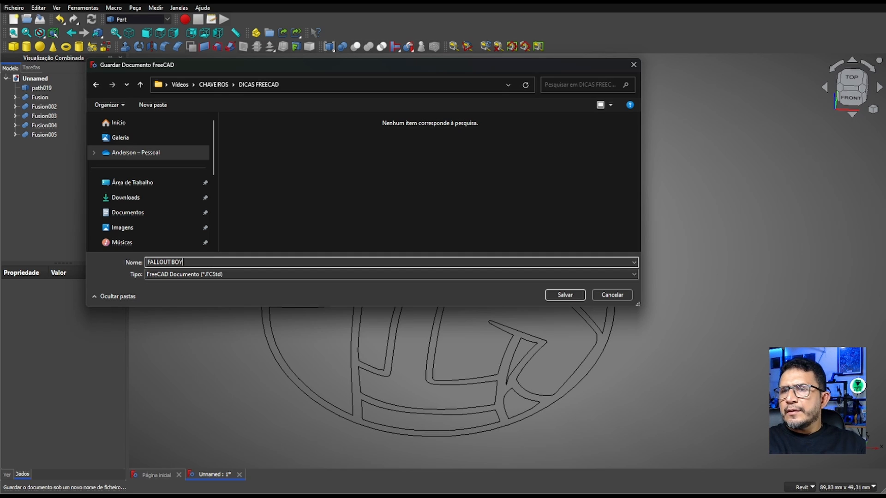
pyautogui.click(560, 292)
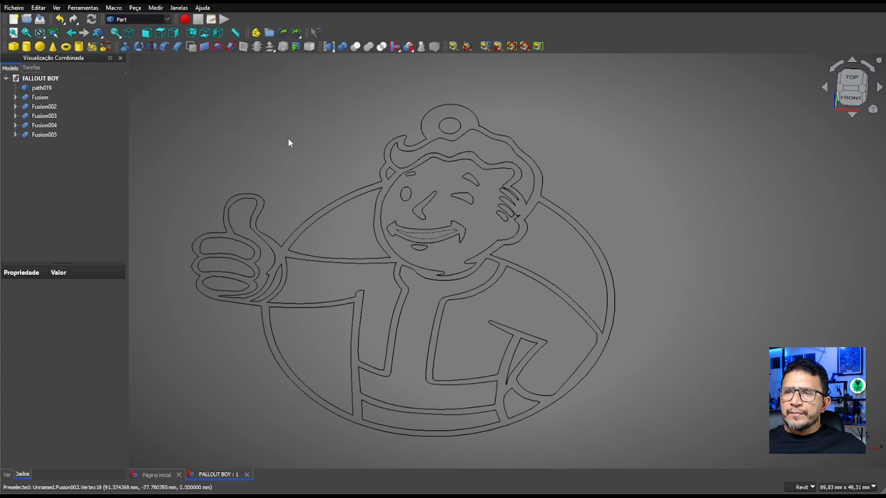
pyautogui.moveTo(292, 149); pyautogui.dragTo(293, 145, button='middle')
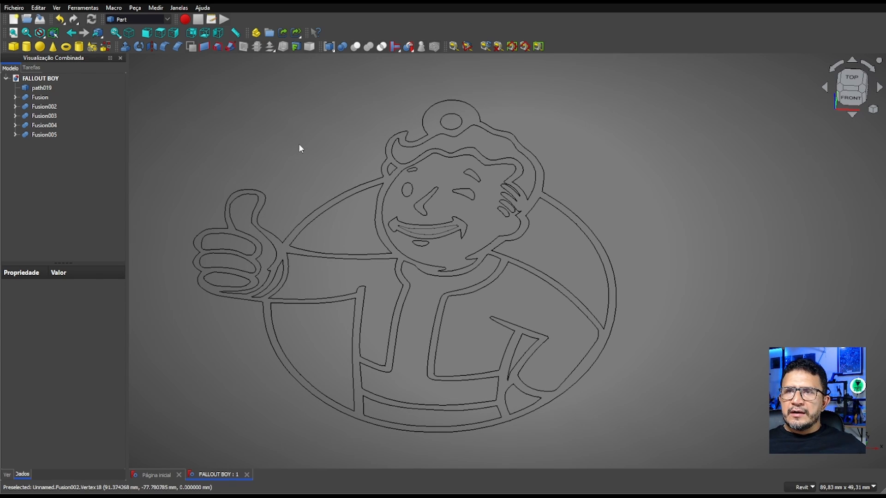
pyautogui.moveTo(300, 145); pyautogui.dragTo(297, 142, button='middle')
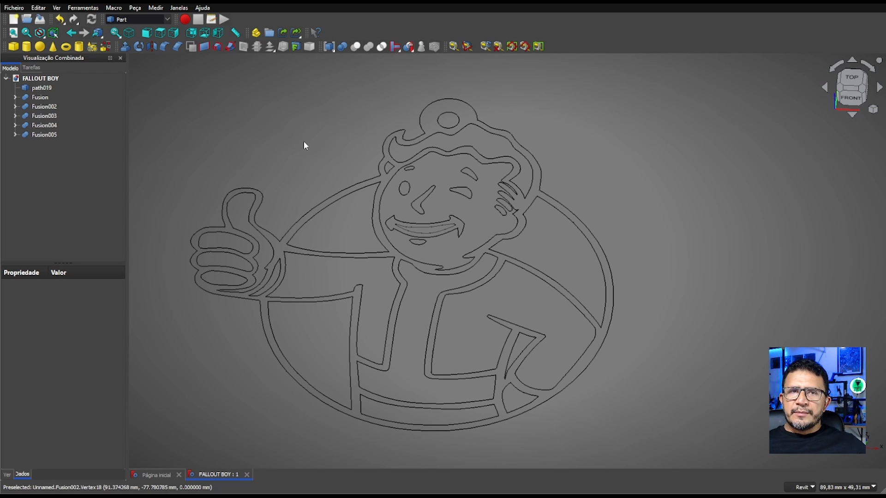
pyautogui.moveTo(298, 145); pyautogui.dragTo(296, 145, button='middle')
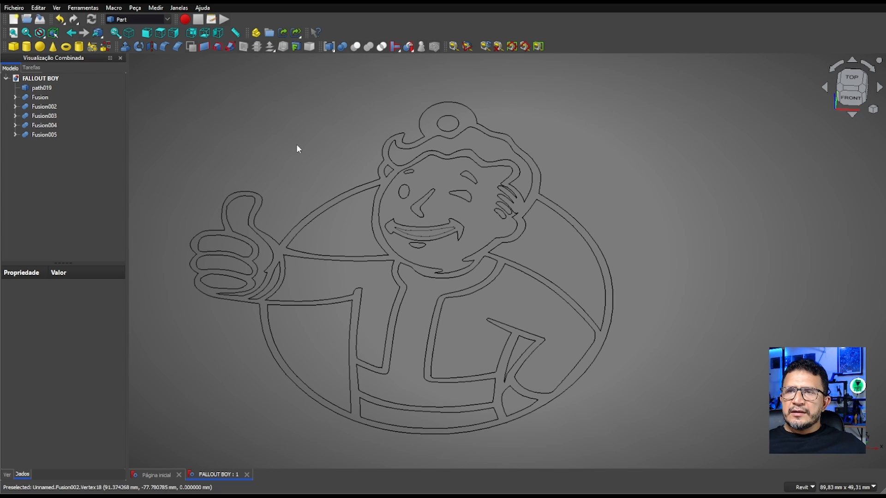
pyautogui.moveTo(296, 149); pyautogui.dragTo(290, 149, button='middle')
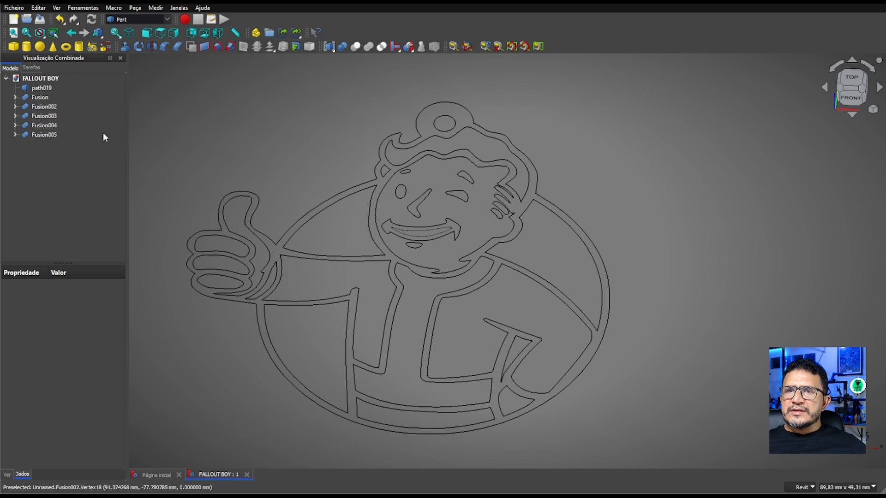
pyautogui.click(48, 134)
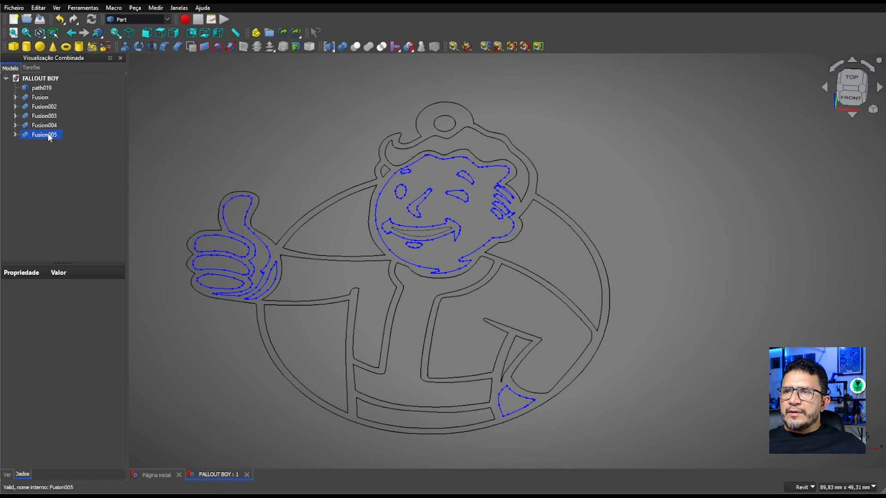
pyautogui.click(44, 89)
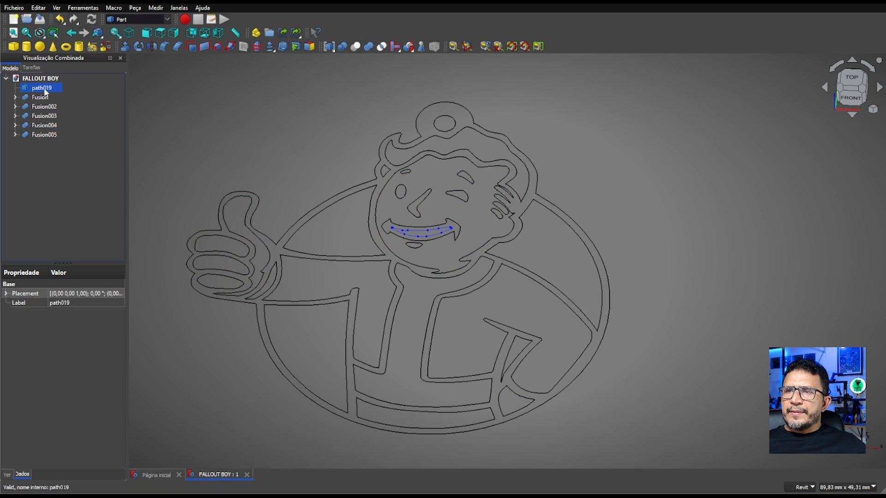
# Extrude the outer outline group Fusion as a solid by 3 mm along the custom direction Z -1.
pyautogui.click(43, 95)
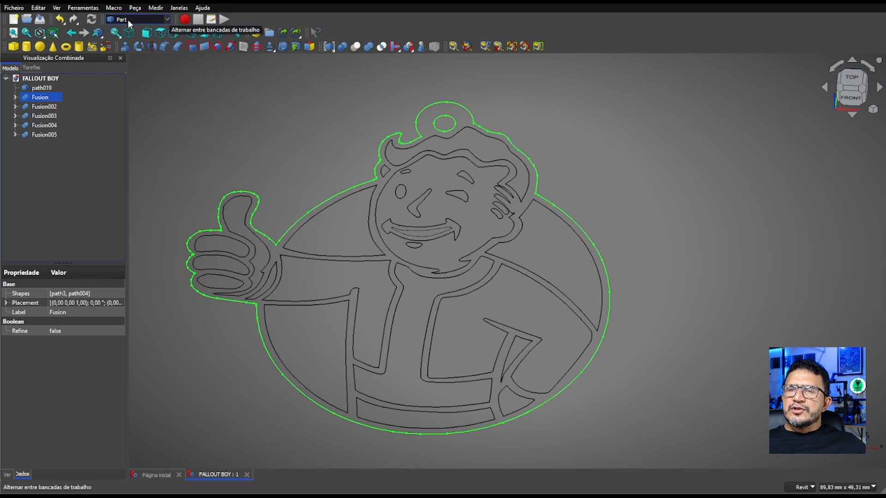
pyautogui.click(125, 47)
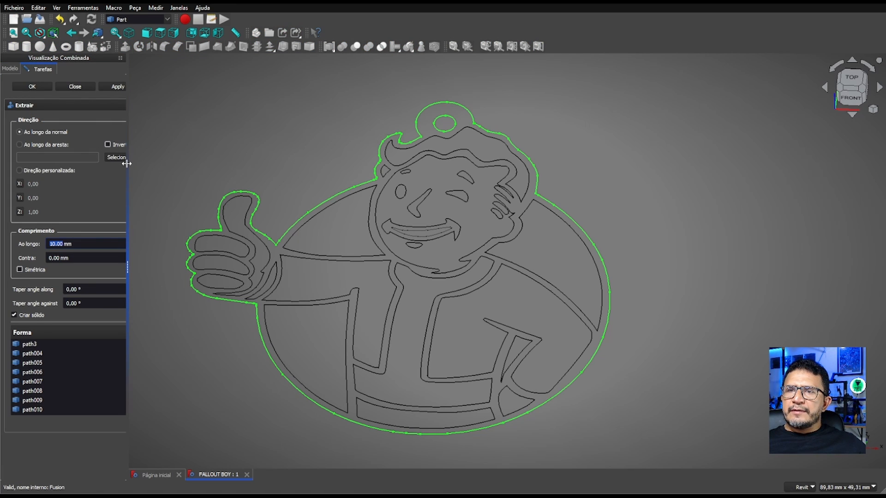
pyautogui.moveTo(126, 163); pyautogui.dragTo(161, 166)
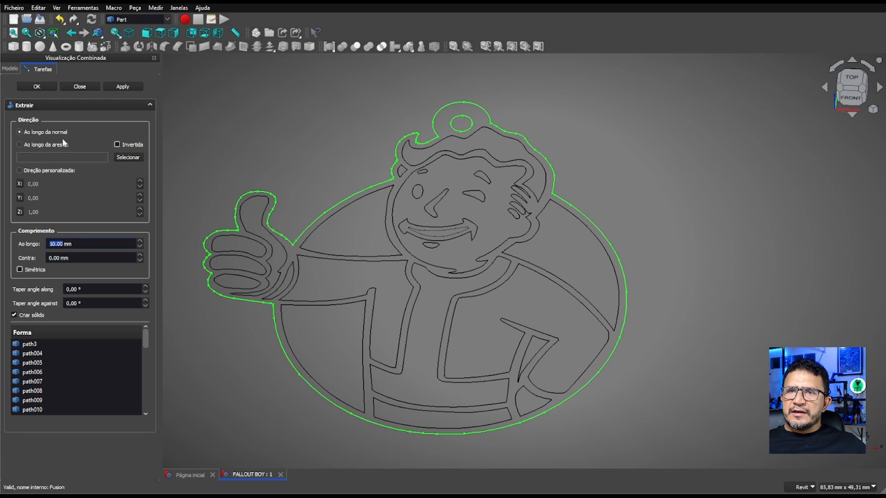
pyautogui.click(32, 174)
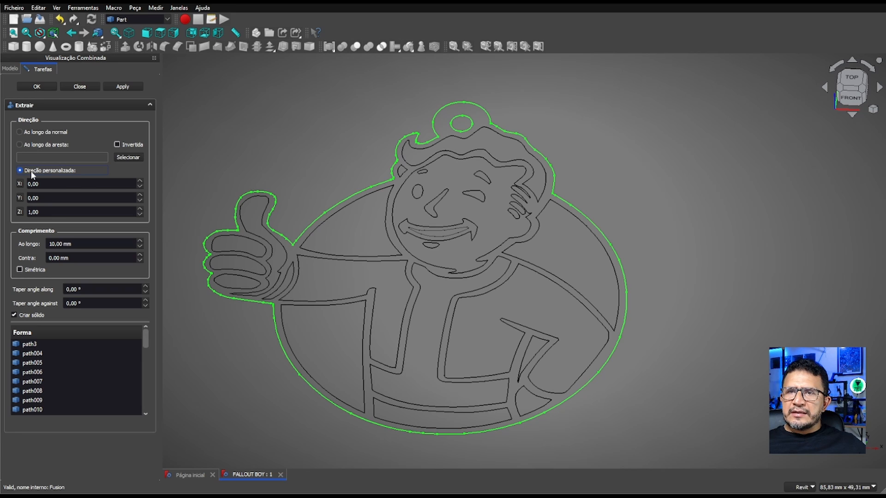
pyautogui.click(30, 212)
pyautogui.write('-')
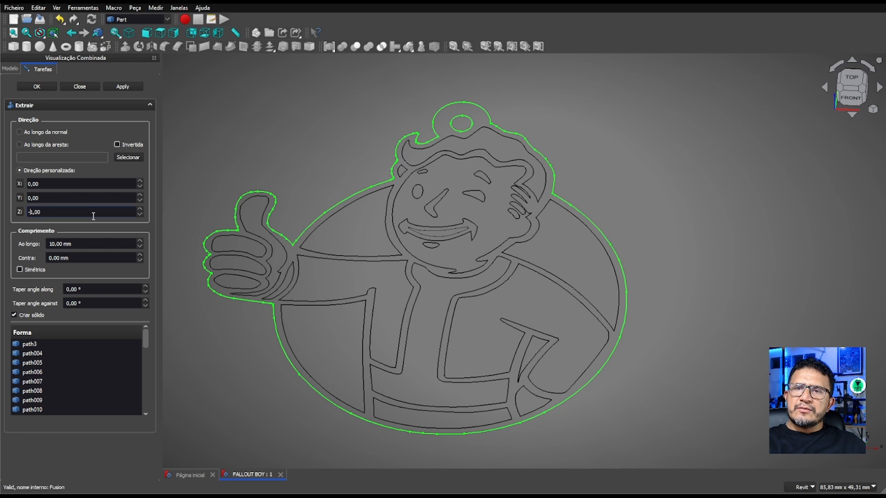
pyautogui.doubleClick(66, 244)
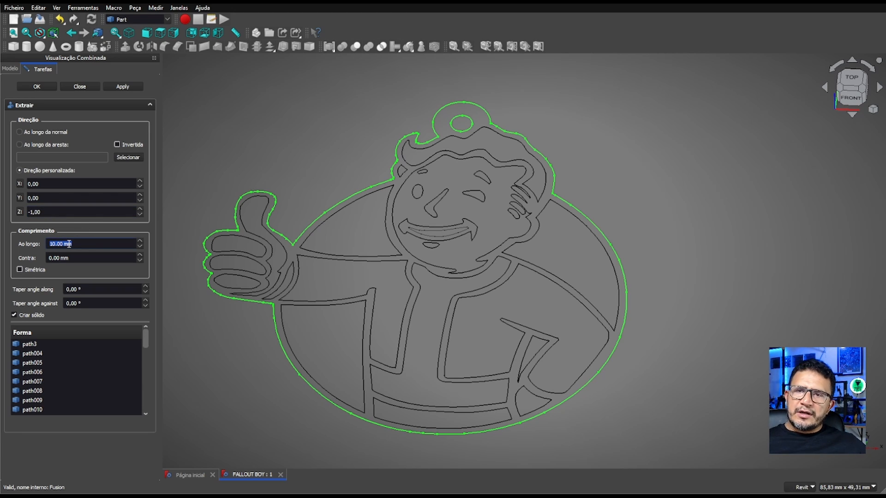
pyautogui.write('3')
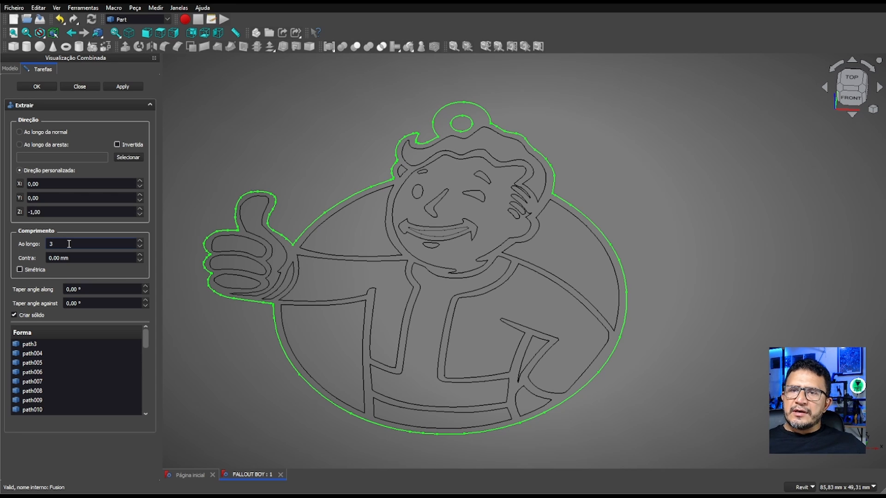
pyautogui.press('Return')
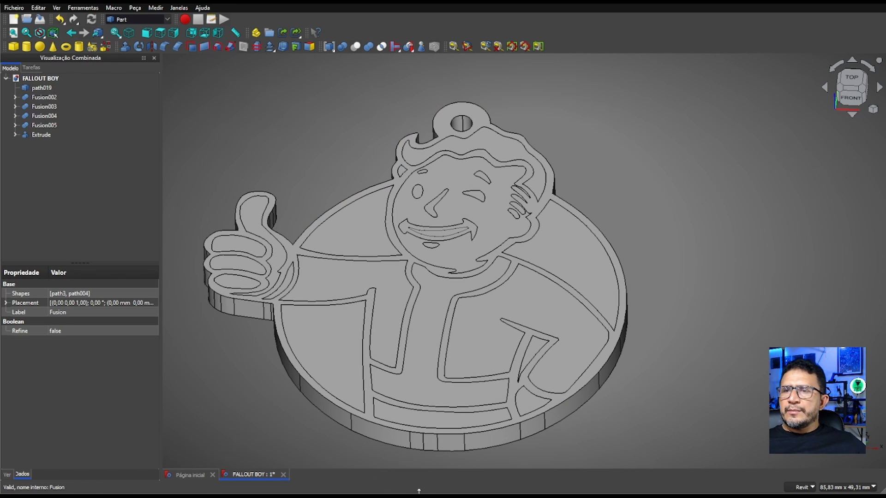
# Extrude path019 and the groups Fusion002 to Fusion005 together by 0.6 mm along the custom direction Z -1.
pyautogui.keyDown('shift'); pyautogui.moveTo(655, 251); pyautogui.dragTo(719, 276, button='middle'); pyautogui.keyUp('shift')
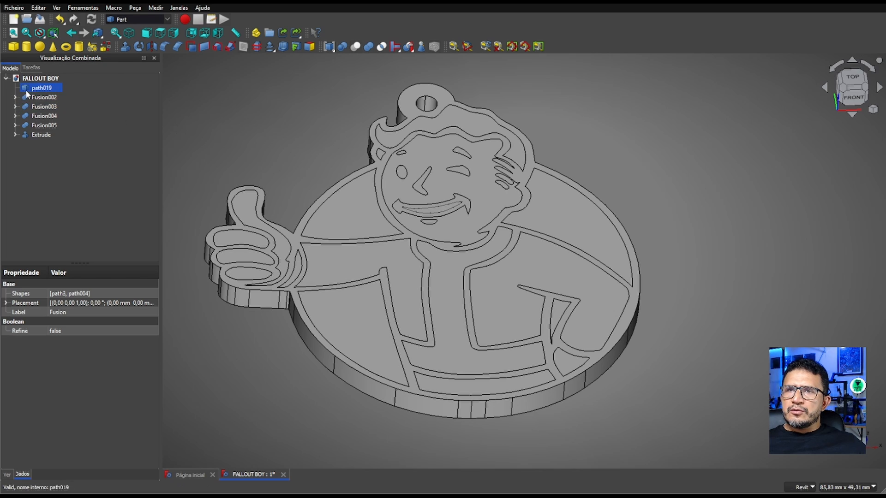
pyautogui.click(41, 88)
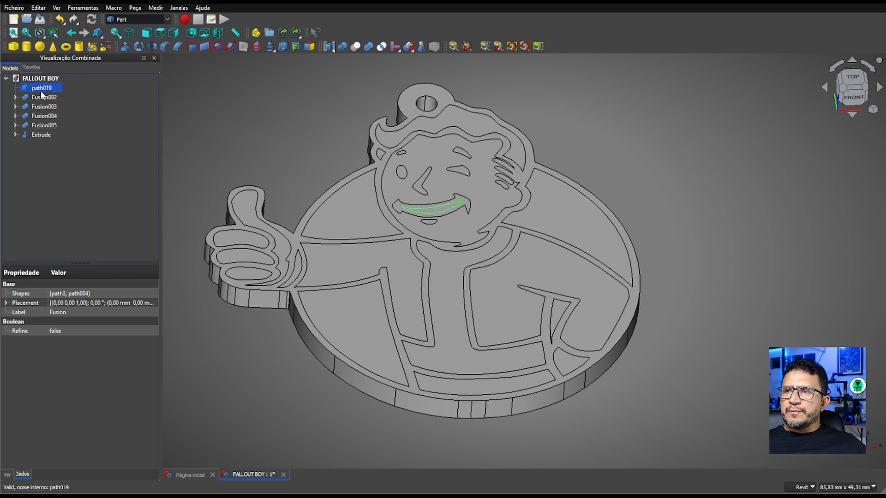
pyautogui.keyDown('ctrl'); pyautogui.click(43, 126); pyautogui.keyUp('ctrl')
pyautogui.keyDown('shift'); pyautogui.click(43, 126); pyautogui.keyUp('shift')
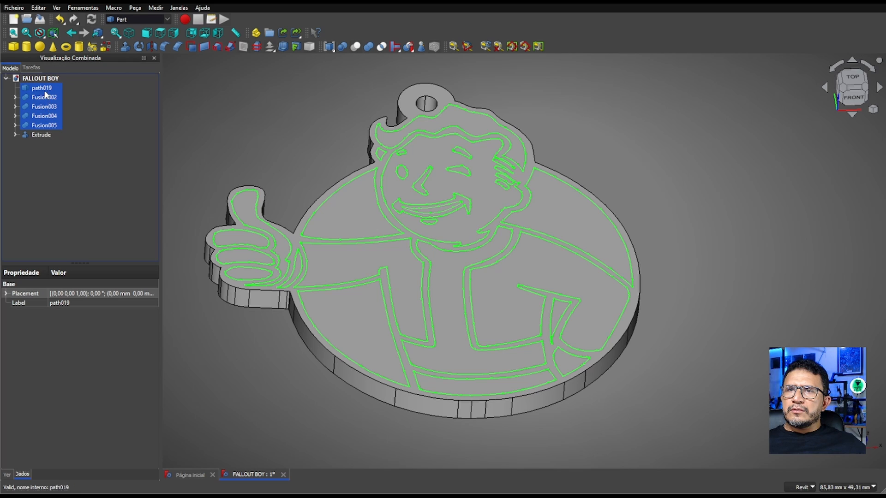
pyautogui.click(125, 47)
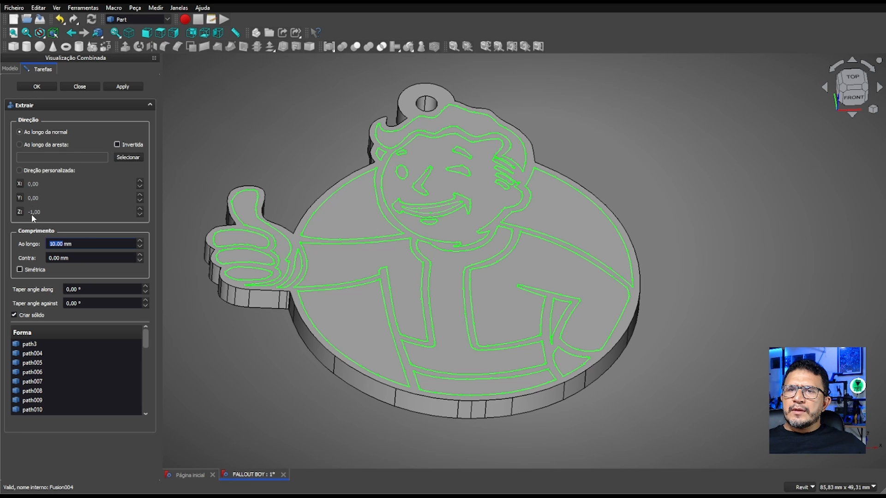
pyautogui.click(30, 170)
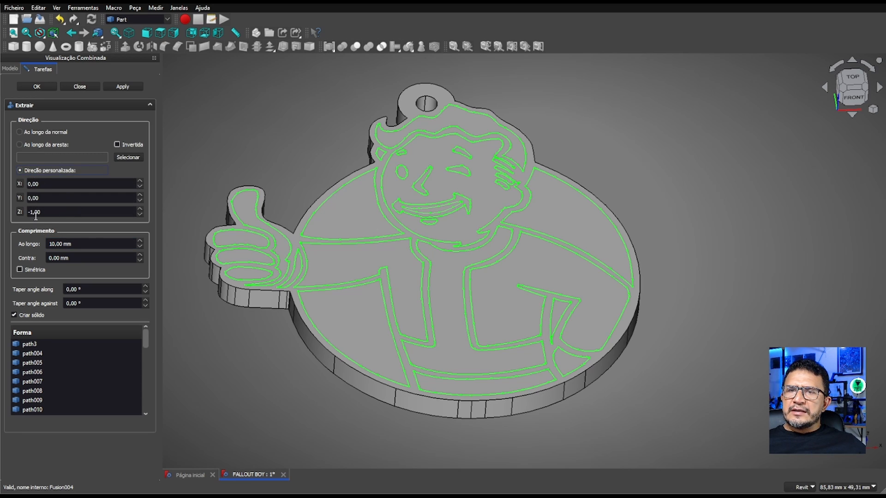
pyautogui.moveTo(75, 243); pyautogui.dragTo(47, 244)
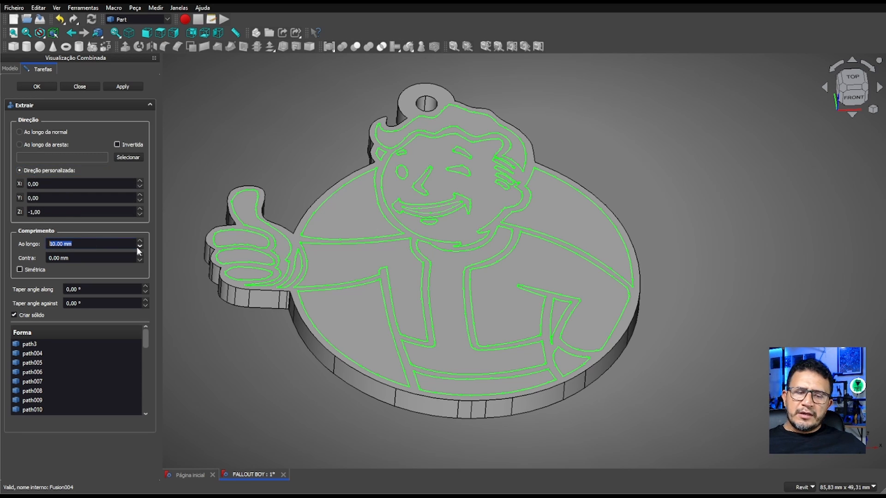
pyautogui.write('0.6')
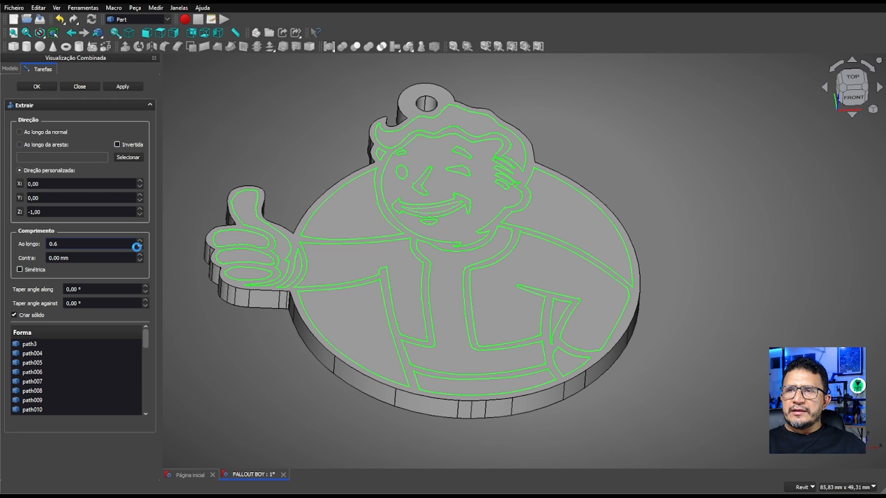
pyautogui.press('Return')
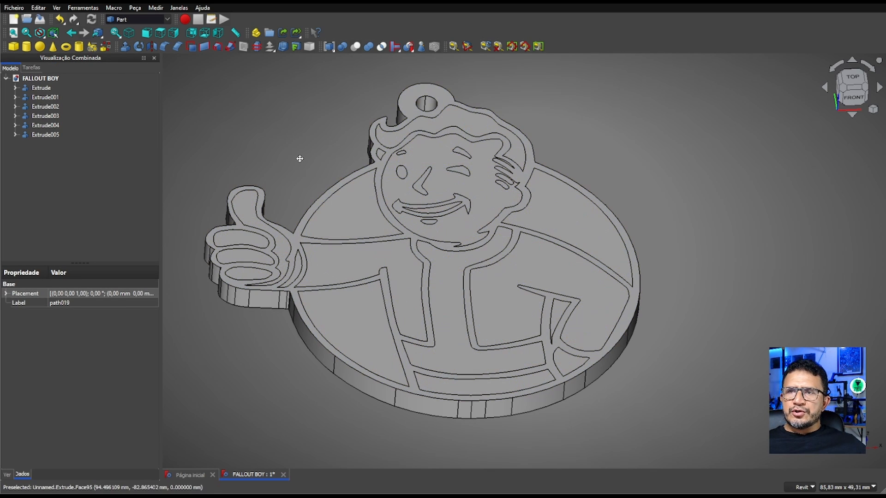
# Hide the 3 mm base extrusion to examine the thin inner pieces, and show it again with the selection cleared.
pyautogui.moveTo(299, 158); pyautogui.dragTo(306, 153, button='middle')
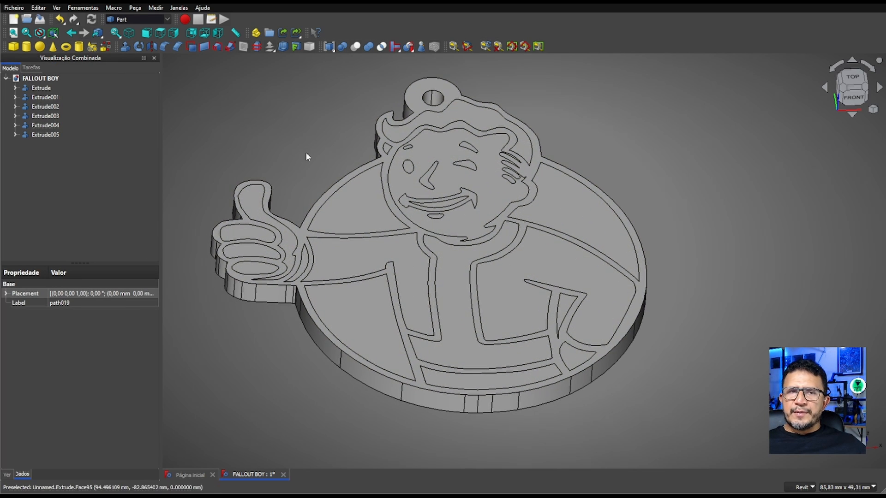
pyautogui.click(48, 89)
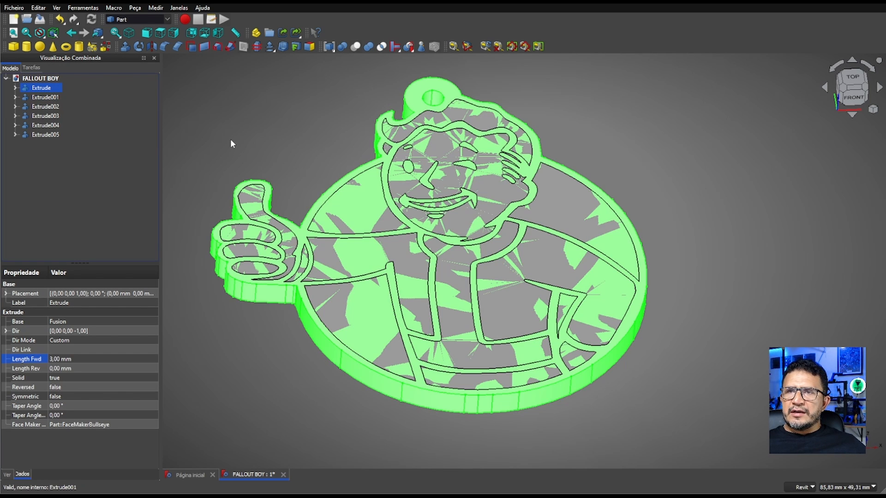
pyautogui.press('space')
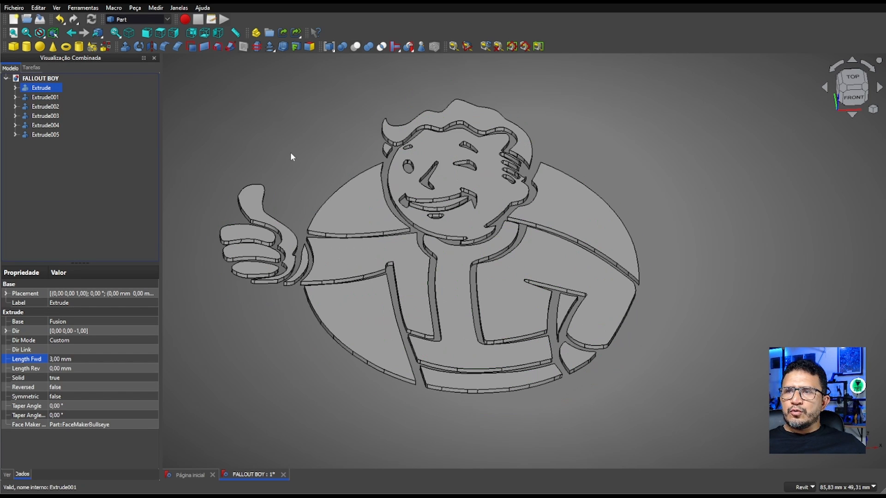
pyautogui.click(750, 190)
pyautogui.moveTo(750, 190)
pyautogui.keyDown('shift'); pyautogui.mouseDown(button='middle')
pyautogui.moveTo(811, 194)
pyautogui.moveTo(752, 184)
pyautogui.moveTo(759, 189)
pyautogui.mouseUp(button='middle'); pyautogui.keyUp('shift')
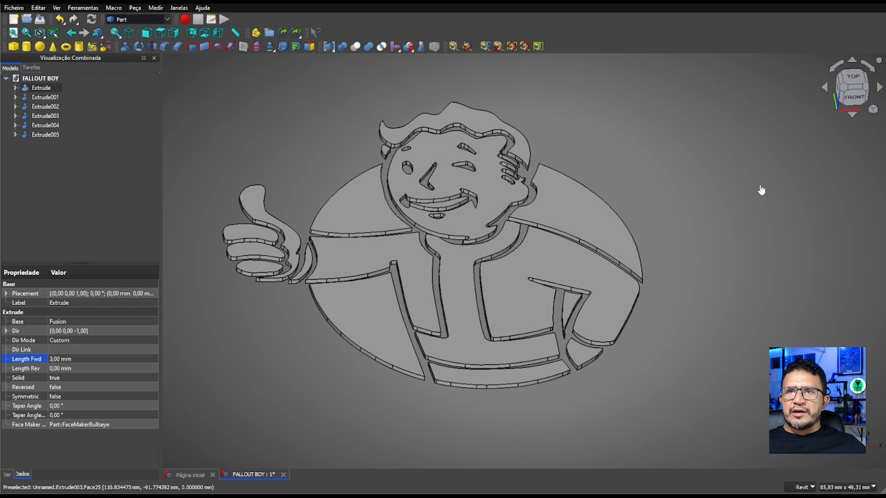
pyautogui.click(37, 88)
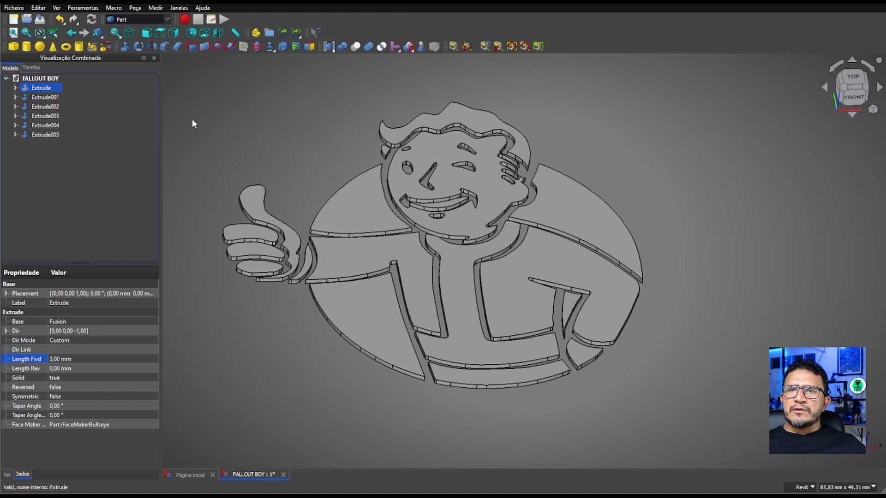
pyautogui.press('space')
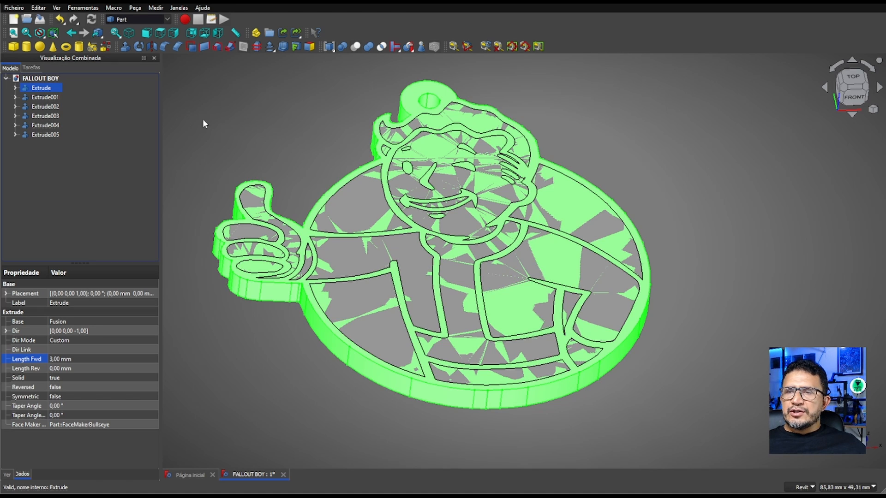
pyautogui.moveTo(255, 113); pyautogui.dragTo(274, 136, button='middle')
pyautogui.click(274, 135)
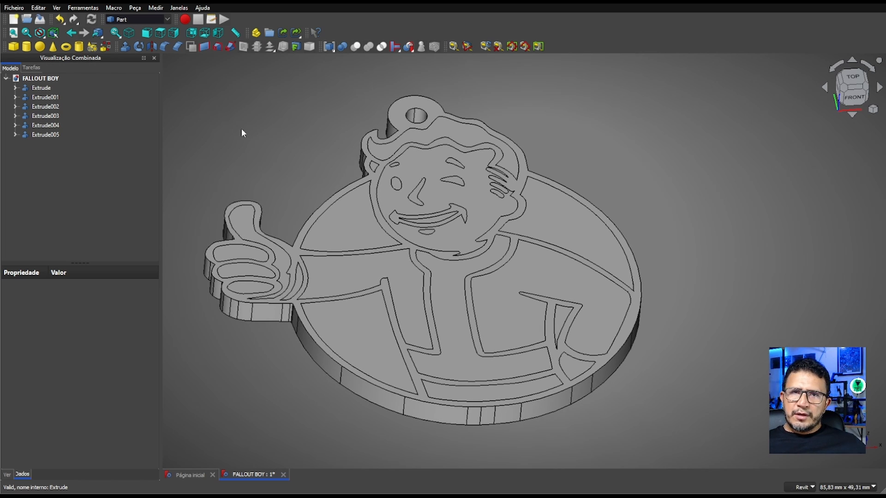
pyautogui.moveTo(293, 129); pyautogui.dragTo(301, 131, button='middle')
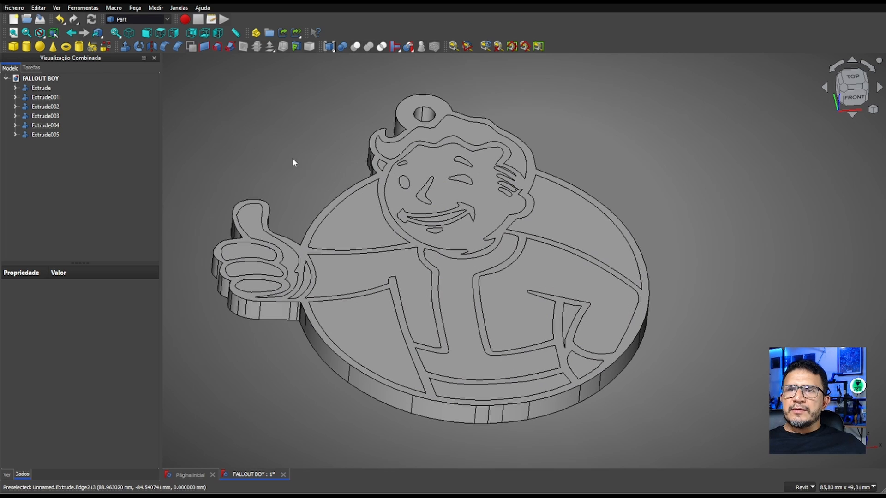
# Slice apart all six extrusions, from Extrude to Extrude005.
pyautogui.click(44, 89)
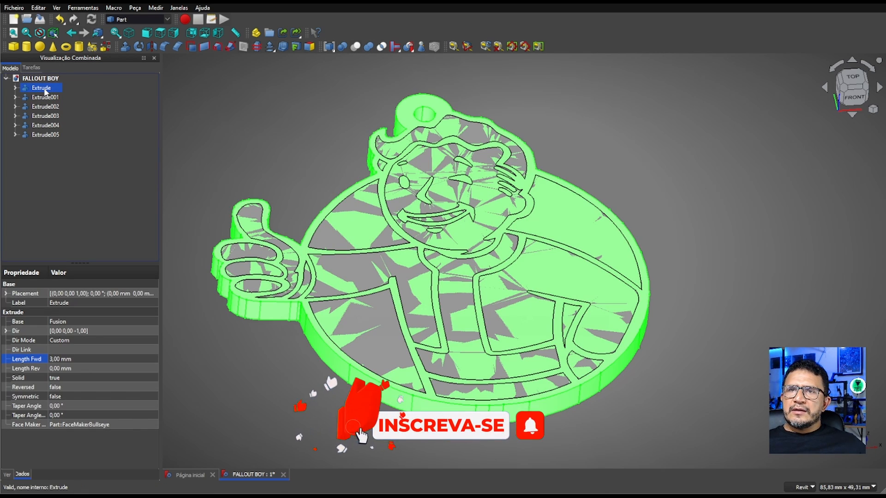
pyautogui.keyDown('ctrl'); pyautogui.click(46, 134); pyautogui.keyUp('ctrl')
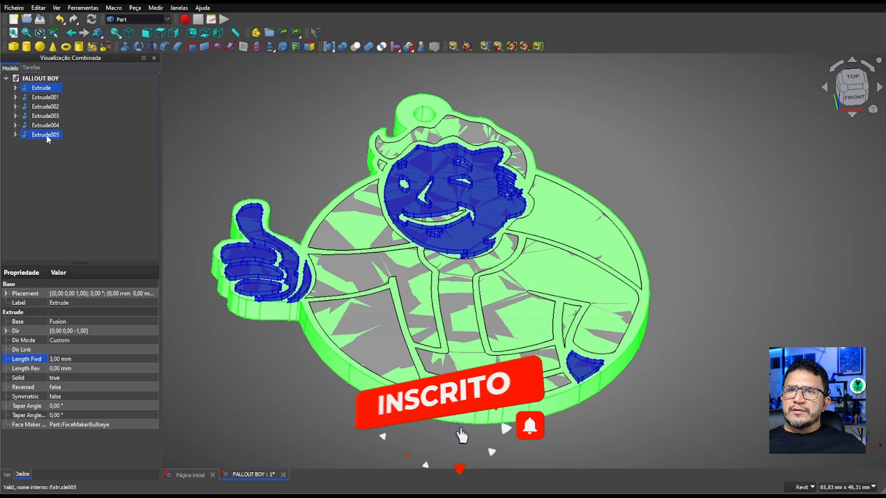
pyautogui.keyDown('shift'); pyautogui.click(46, 135); pyautogui.keyUp('shift')
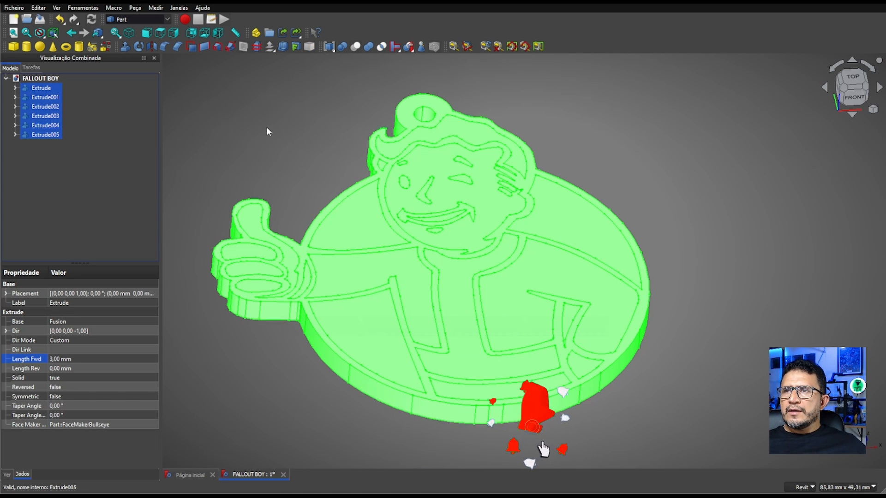
pyautogui.click(411, 48)
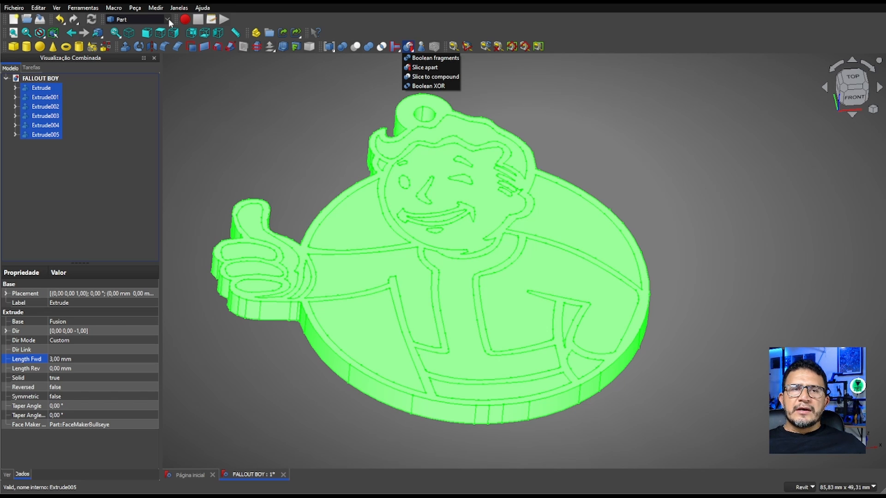
pyautogui.click(427, 67)
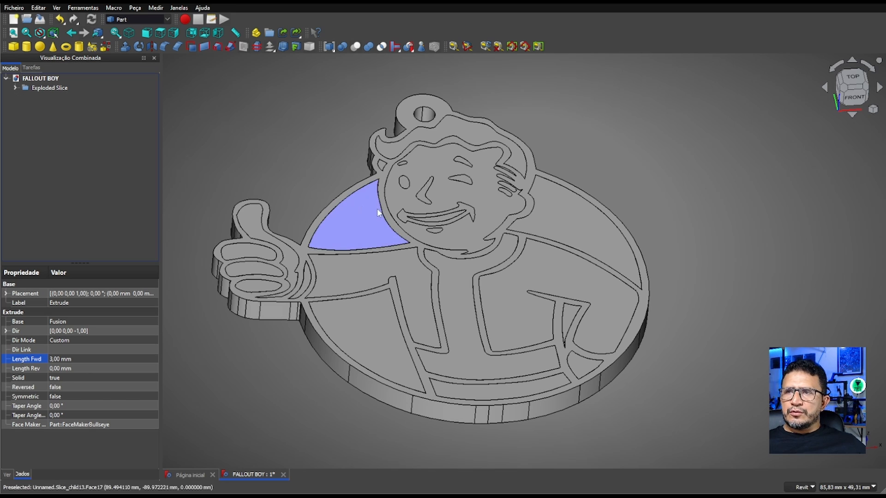
# Hide the thin pieces Slice.1 to Slice.18 together to examine the recessed base, and show them again with the selection cleared.
pyautogui.click(14, 88)
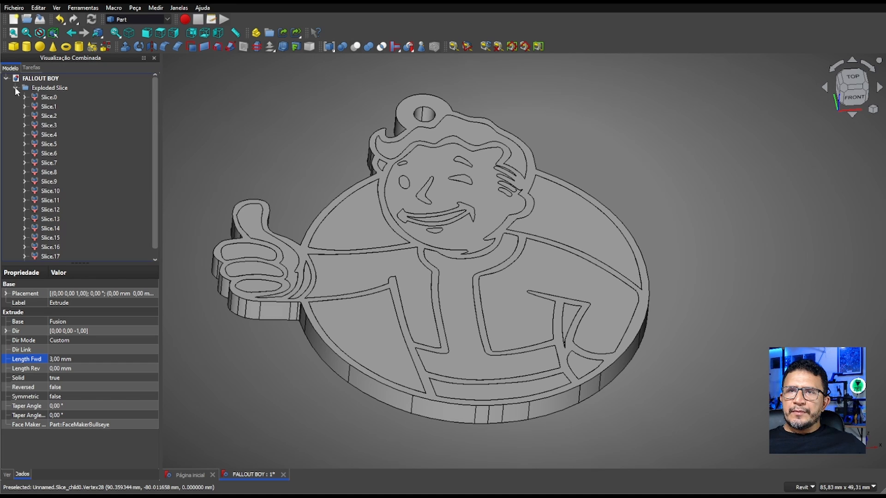
pyautogui.click(47, 97)
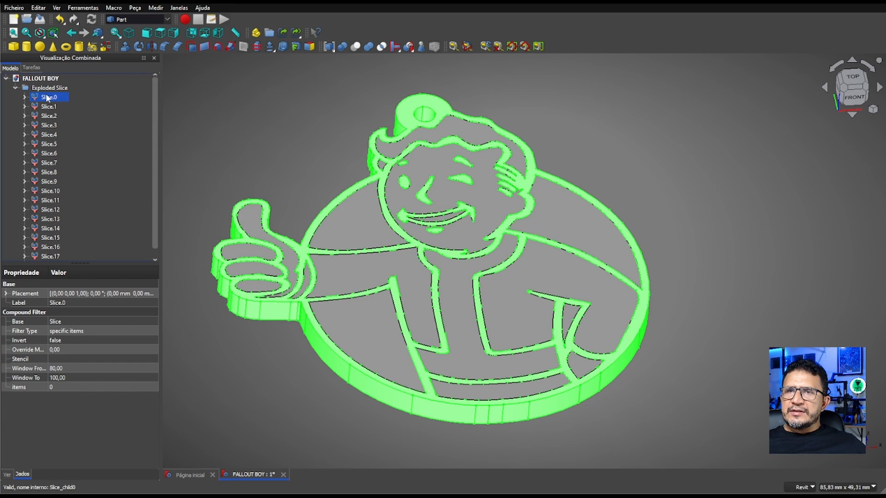
pyautogui.click(46, 105)
pyautogui.scroll(-1, 53, 139)
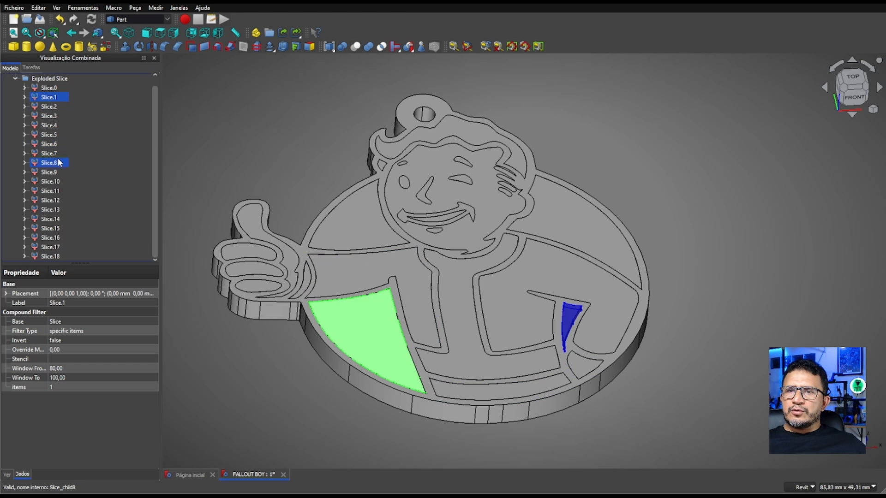
pyautogui.keyDown('shift'); pyautogui.click(50, 257); pyautogui.keyUp('shift')
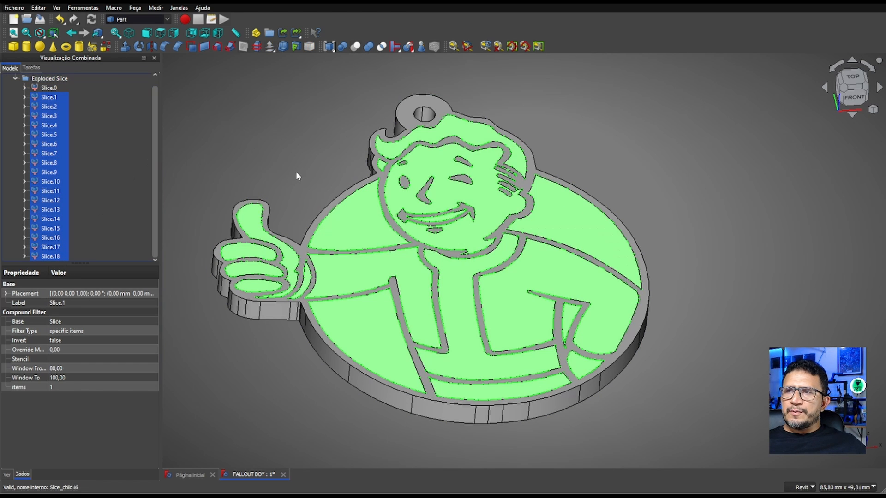
pyautogui.press('space')
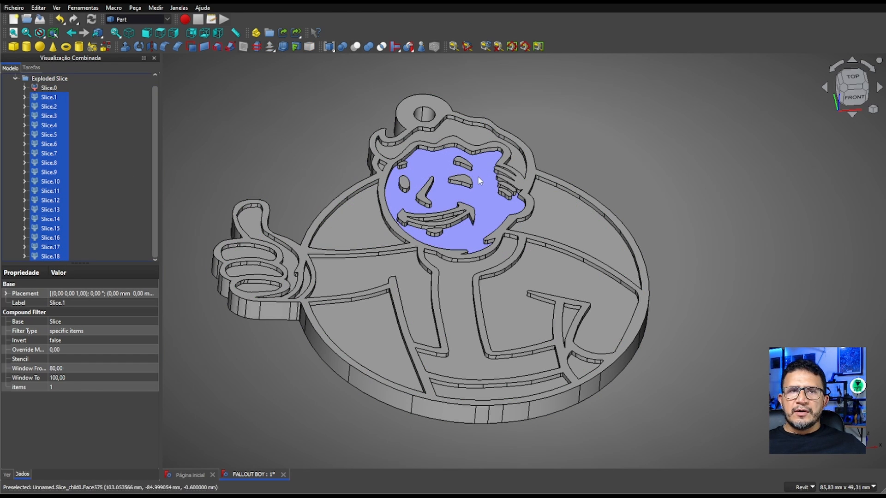
pyautogui.scroll(4, 431, 157)
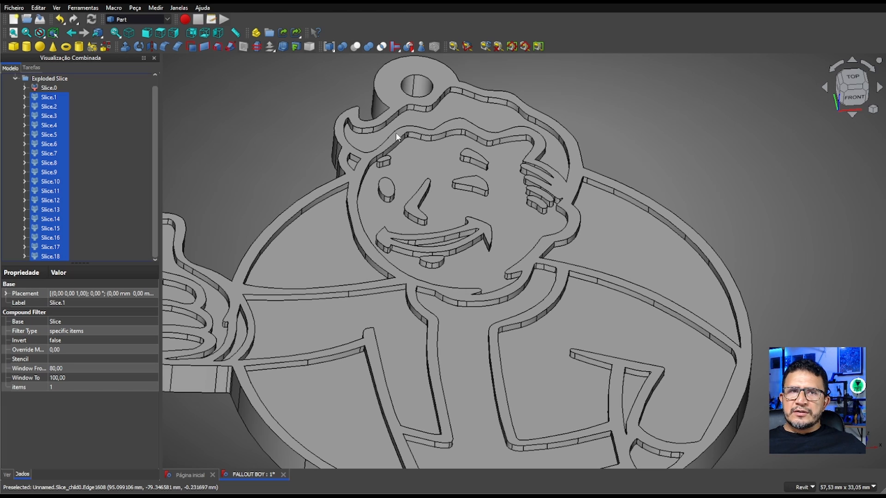
pyautogui.scroll(-4, 396, 136)
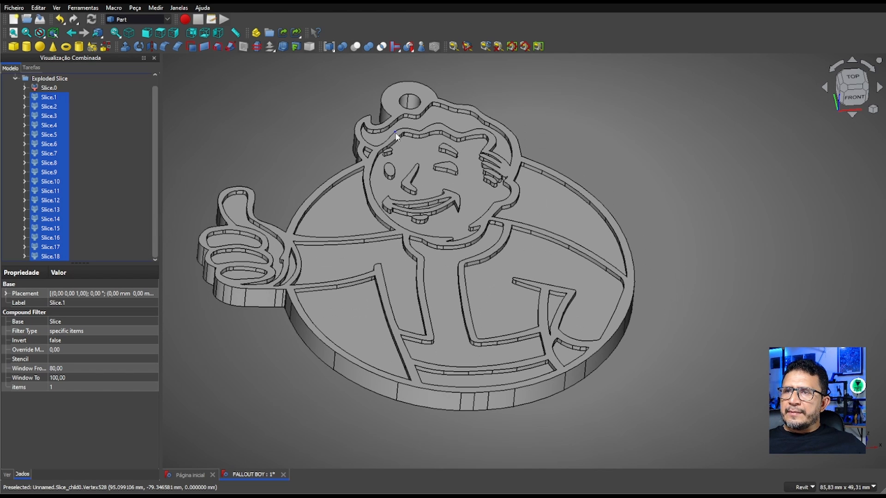
pyautogui.click(345, 106)
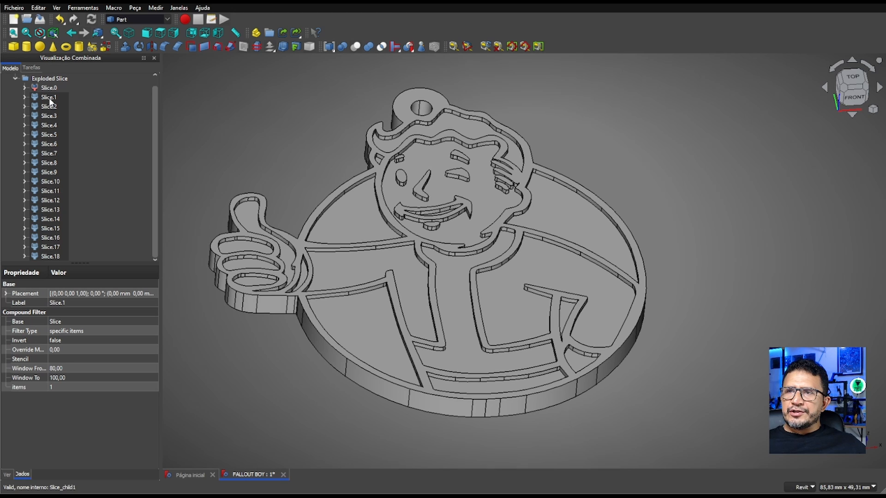
pyautogui.press('space')
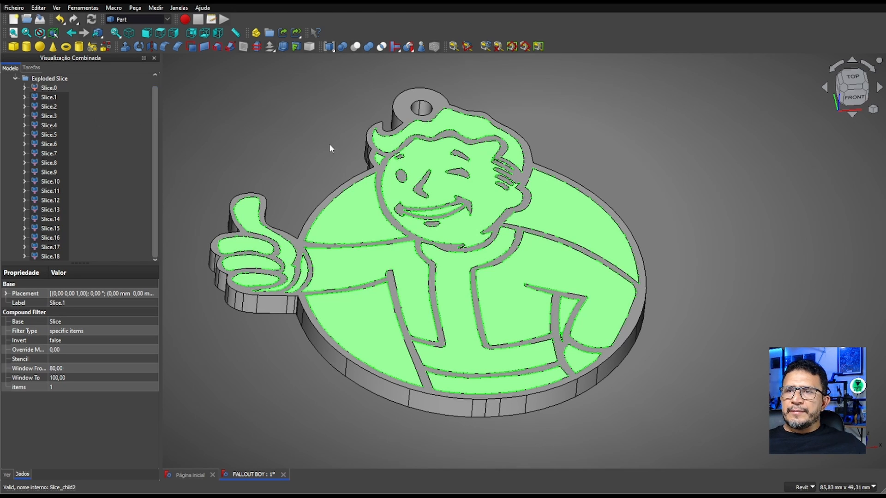
pyautogui.click(292, 129)
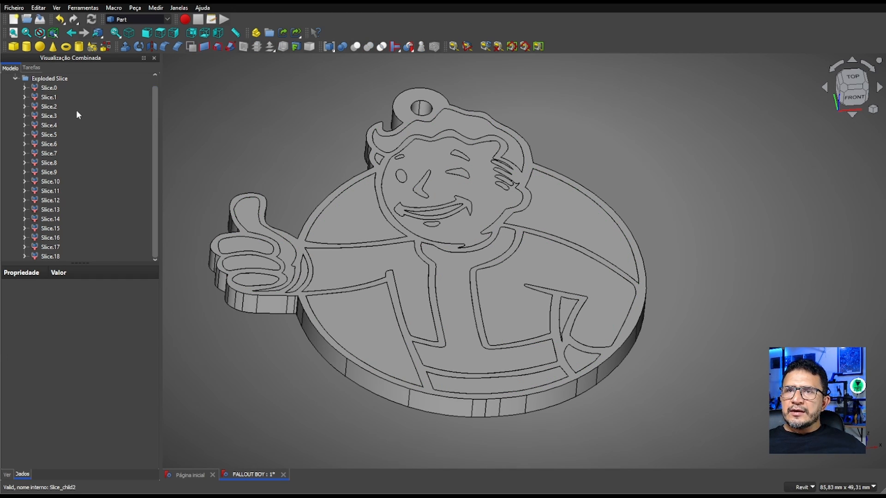
# Hide the outlined base body Slice.0 of the Exploded Slice group.
pyautogui.click(42, 97)
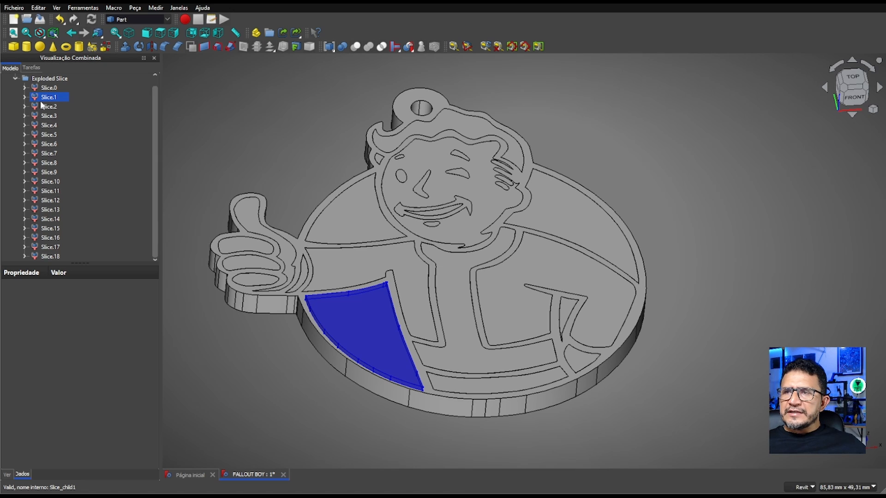
pyautogui.click(48, 98)
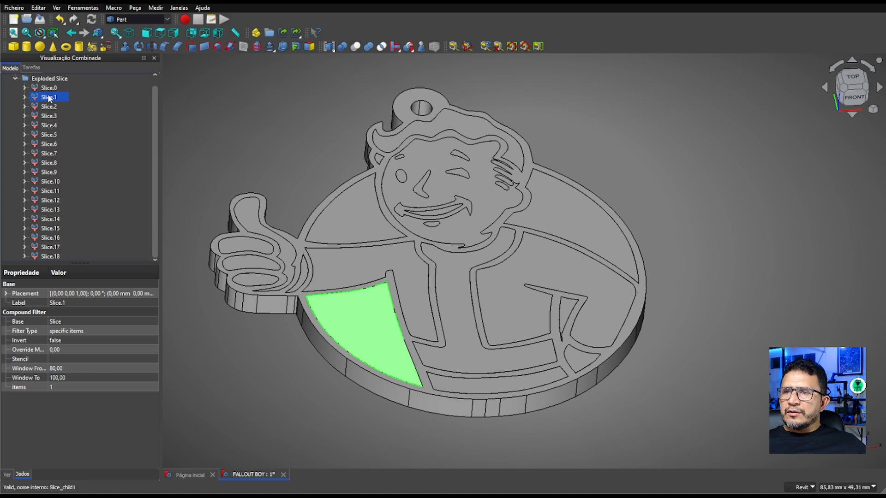
pyautogui.click(271, 136)
pyautogui.click(49, 89)
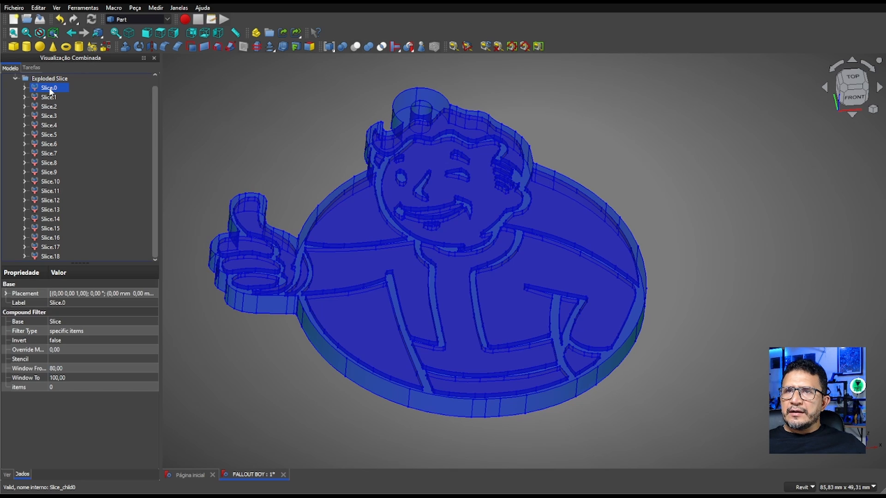
pyautogui.press('space')
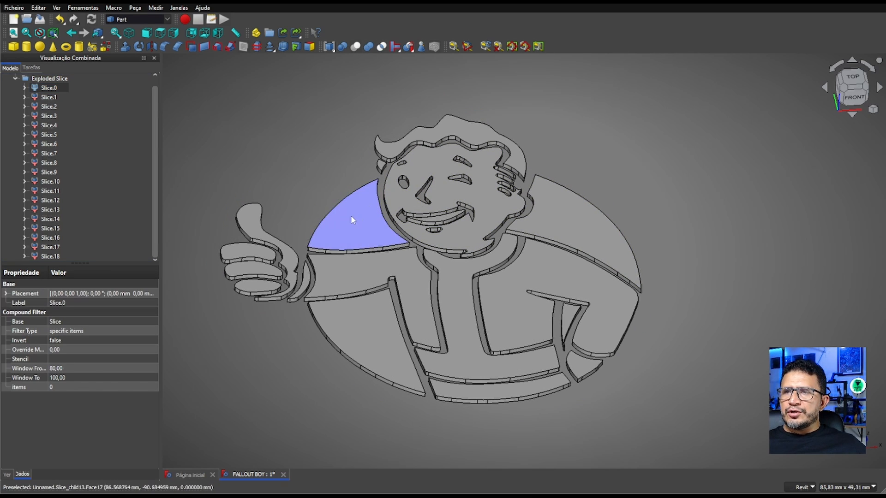
# Highlight Slice.1, Slice.2 and a few other slices to identify which piece each one is, and clear the selection.
pyautogui.click(48, 97)
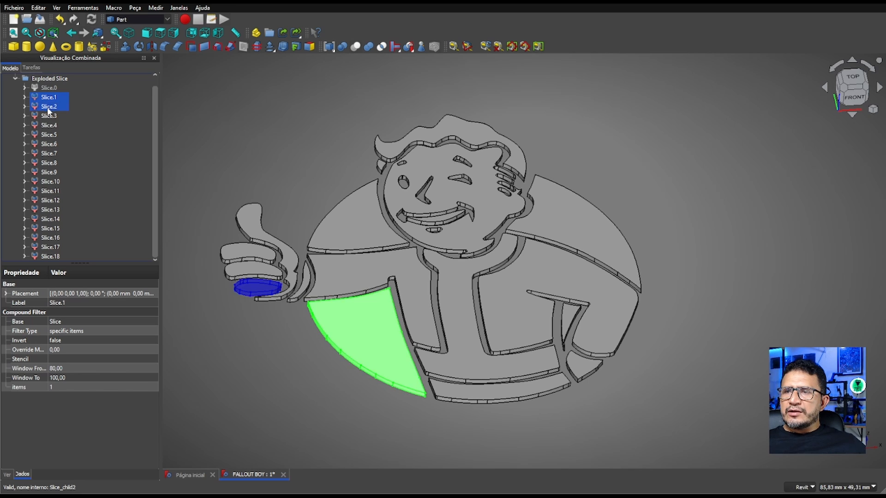
pyautogui.click(49, 107)
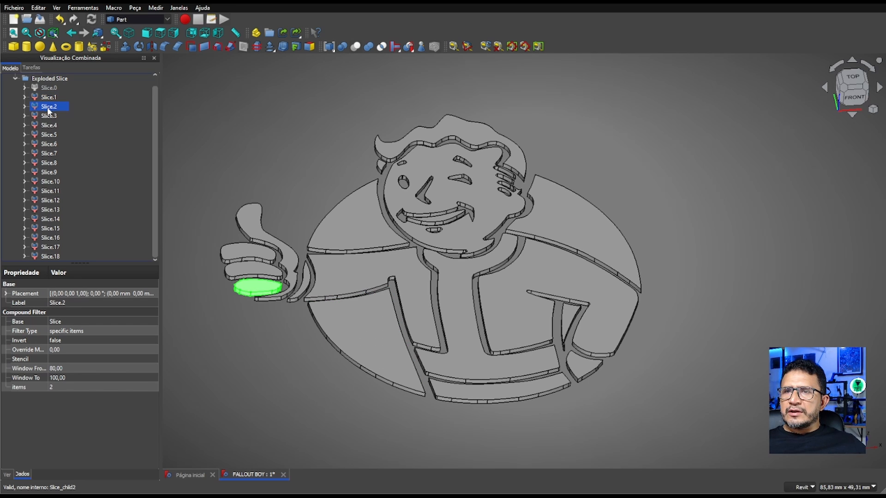
pyautogui.click(48, 153)
pyautogui.keyDown('ctrl'); pyautogui.click(50, 181); pyautogui.keyUp('ctrl')
pyautogui.click(62, 185)
pyautogui.click(229, 118)
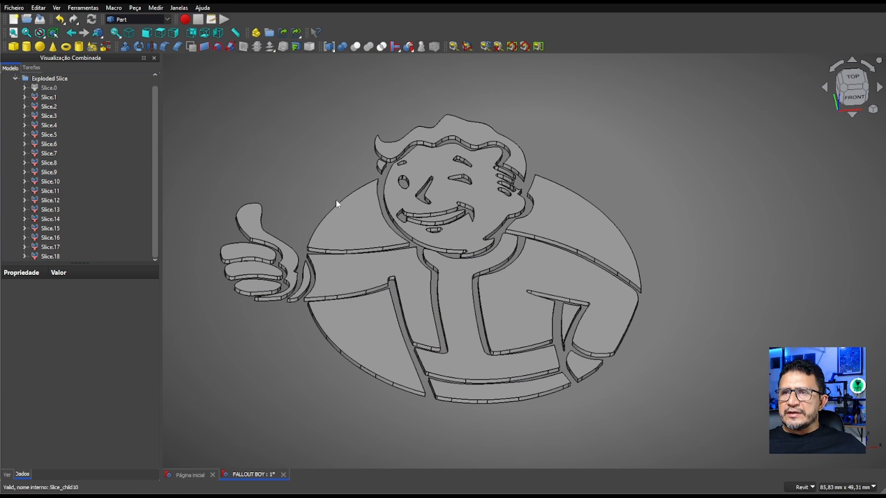
# Fuse the four background pieces Slice.13, Slice.16, Slice.1 and Slice.8 around the figure into one object and hide it.
pyautogui.click(356, 226)
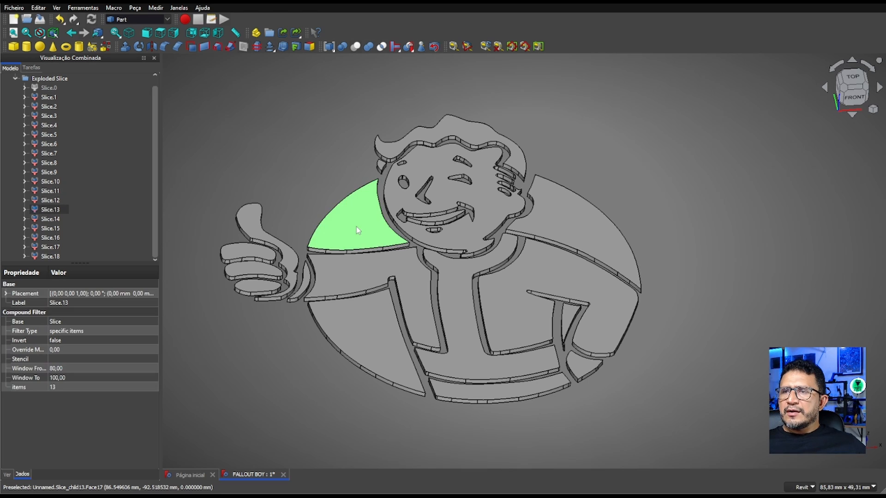
pyautogui.keyDown('ctrl'); pyautogui.click(532, 216); pyautogui.keyUp('ctrl')
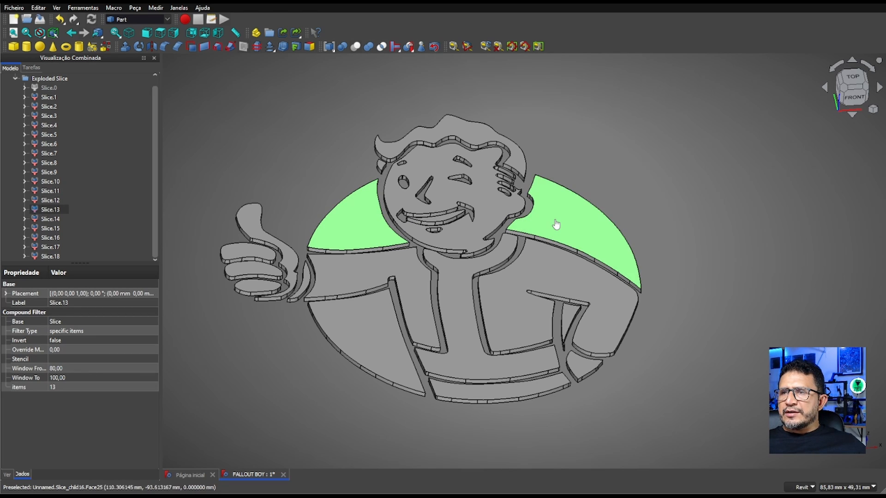
pyautogui.keyDown('ctrl'); pyautogui.click(364, 329); pyautogui.keyUp('ctrl')
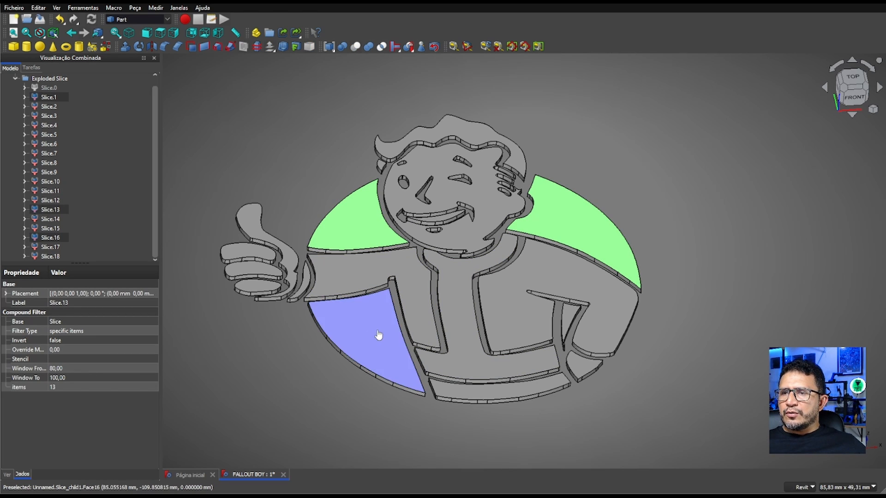
pyautogui.keyDown('ctrl'); pyautogui.click(571, 317); pyautogui.keyUp('ctrl')
pyautogui.scroll(-2, 502, 290)
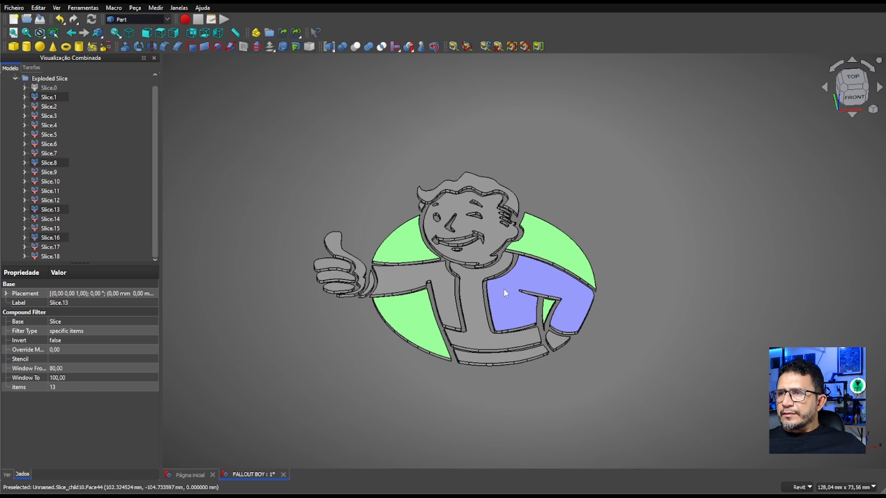
pyautogui.scroll(3, 503, 289)
pyautogui.moveTo(693, 159); pyautogui.dragTo(720, 164, button='middle')
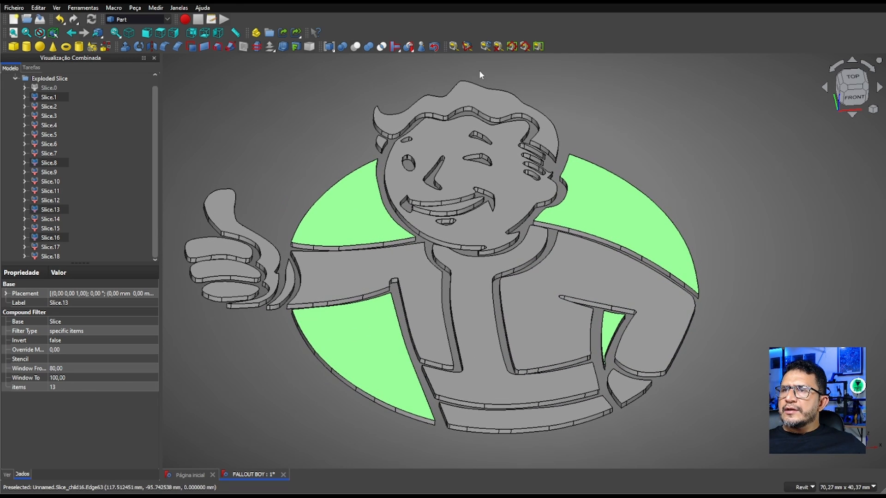
pyautogui.click(368, 45)
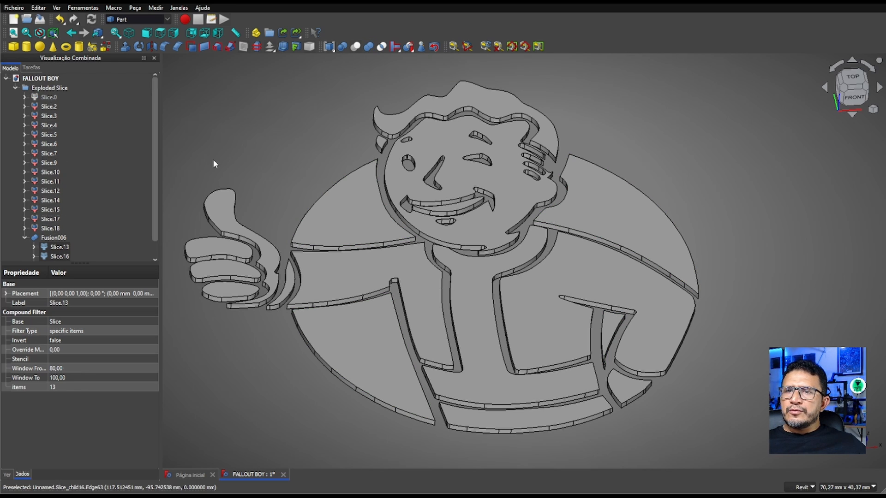
pyautogui.click(52, 238)
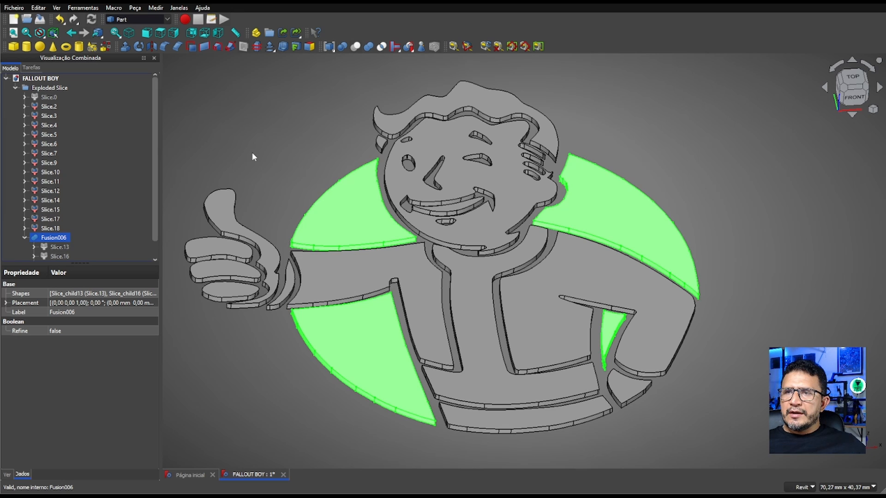
pyautogui.press('space')
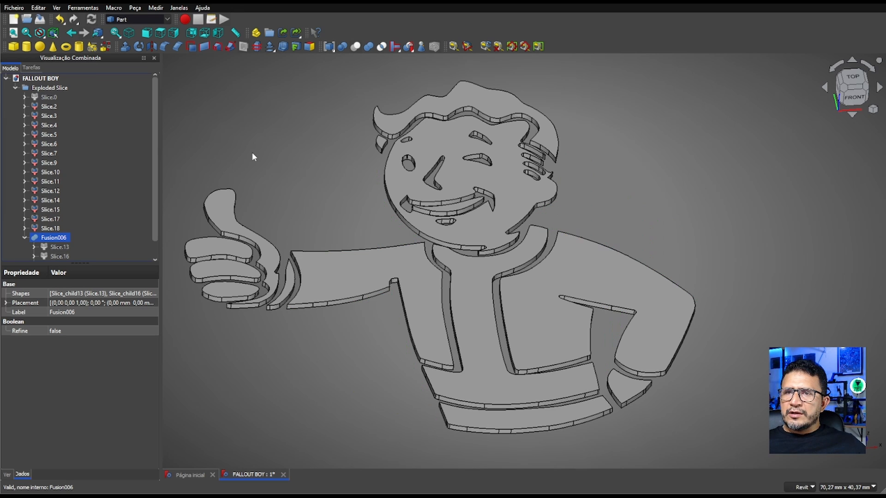
# Fuse the suit pieces Slice.5, Slice.10 and Slice.6 (both jacket halves and the lower waist band) and hide the fused object.
pyautogui.click(378, 265)
pyautogui.keyDown('ctrl'); pyautogui.click(535, 364); pyautogui.keyUp('ctrl')
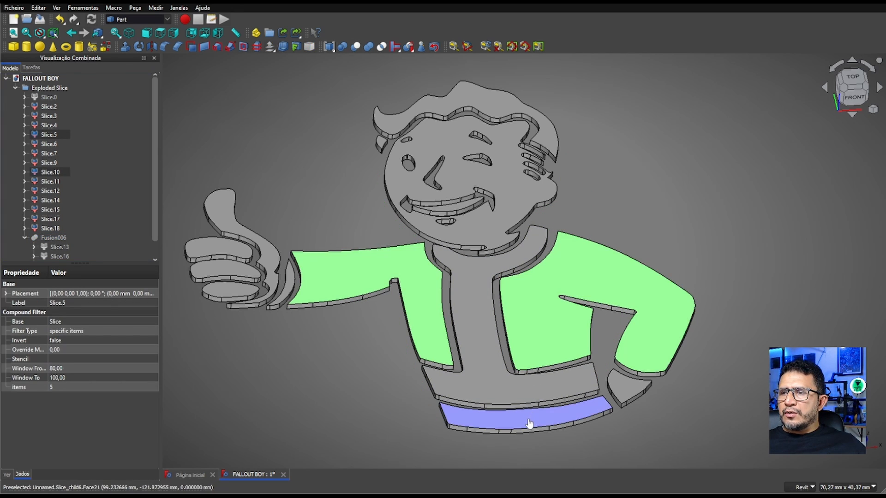
pyautogui.keyDown('ctrl'); pyautogui.click(530, 424); pyautogui.keyUp('ctrl')
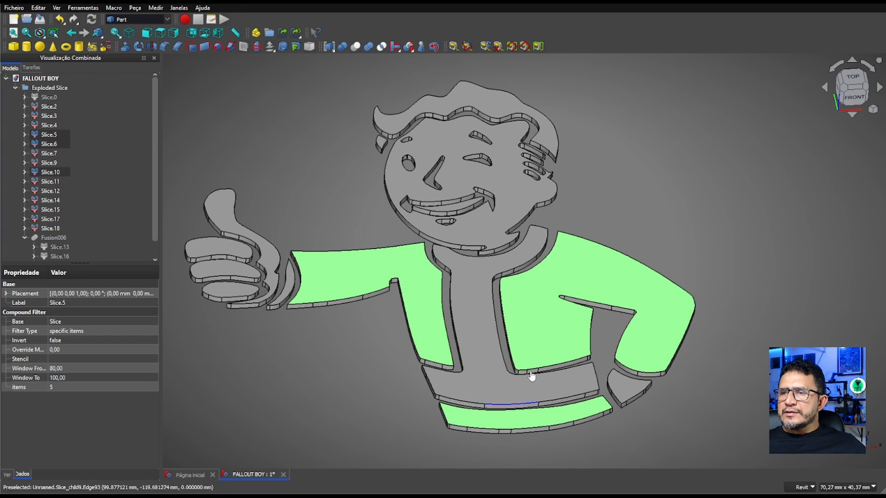
pyautogui.click(369, 46)
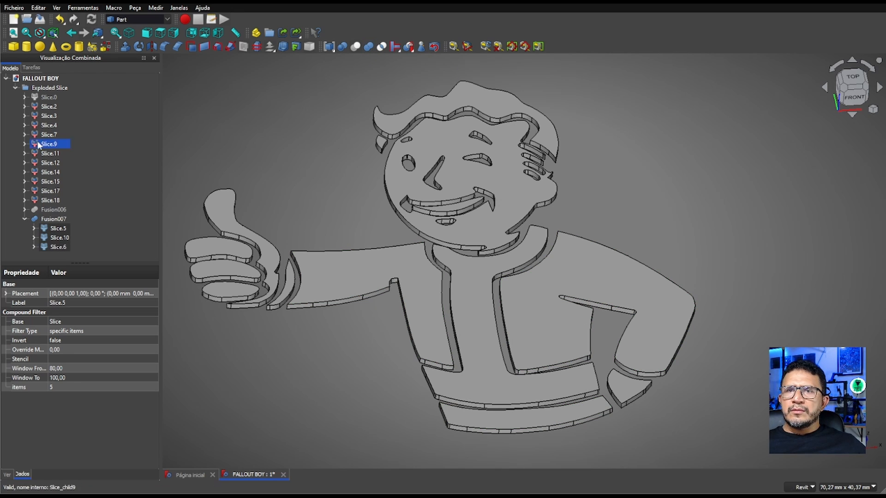
pyautogui.click(52, 219)
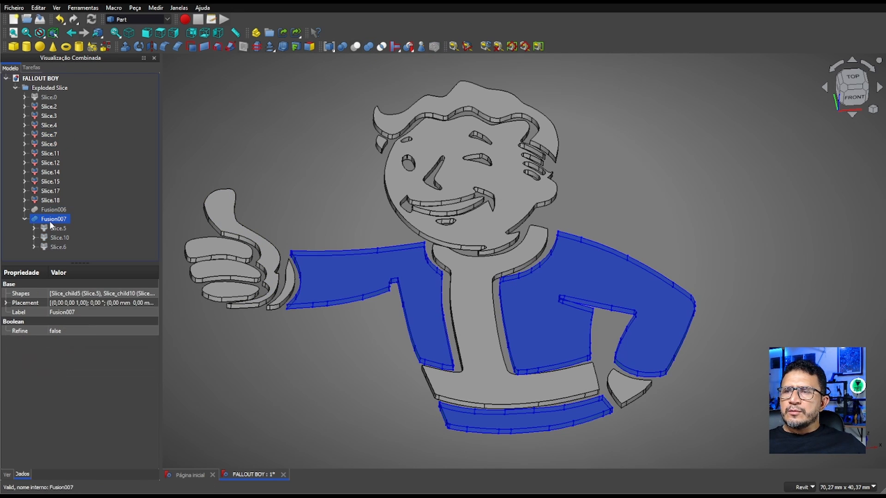
pyautogui.press('space')
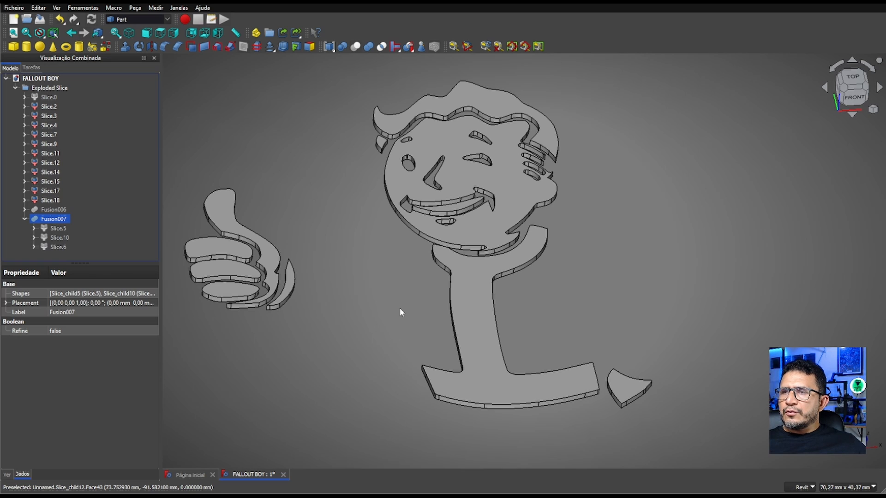
# Fuse the collar-and-belt piece Slice.9 with the hair pieces Slice.17 and Slice.14, and hide the fused object.
pyautogui.click(472, 308)
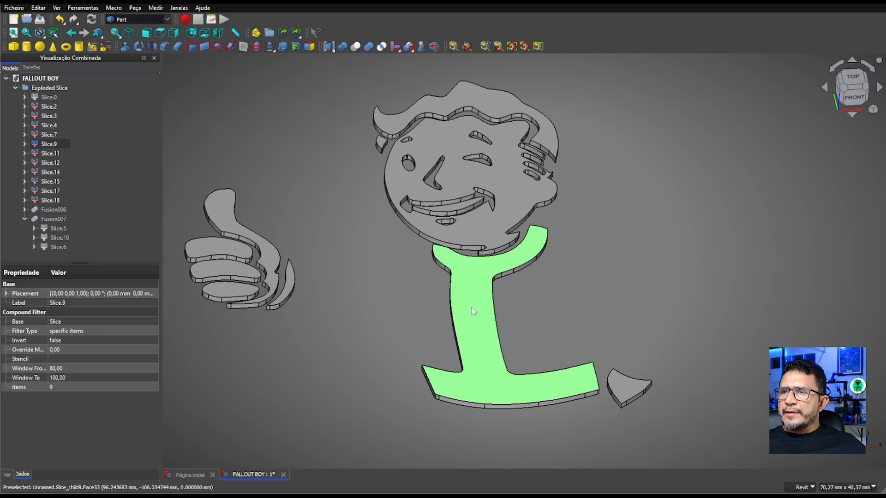
pyautogui.keyDown('ctrl'); pyautogui.click(503, 115); pyautogui.keyUp('ctrl')
pyautogui.keyDown('ctrl'); pyautogui.click(381, 144); pyautogui.keyUp('ctrl')
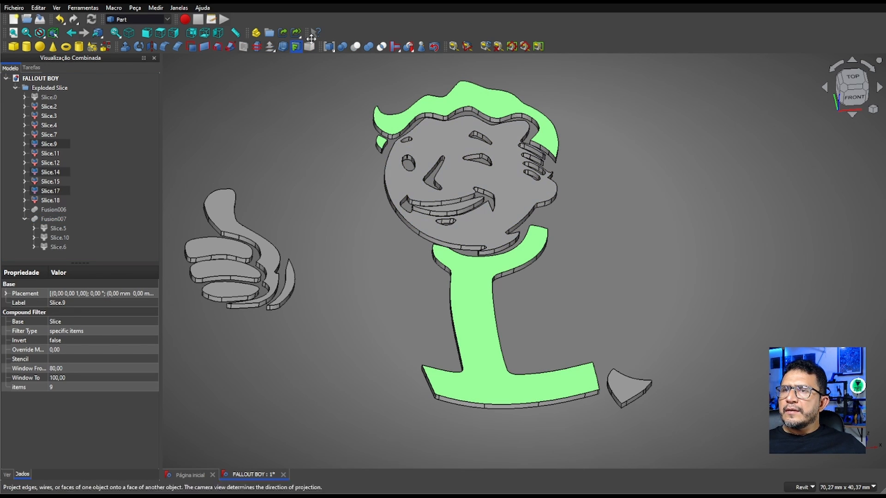
pyautogui.click(368, 46)
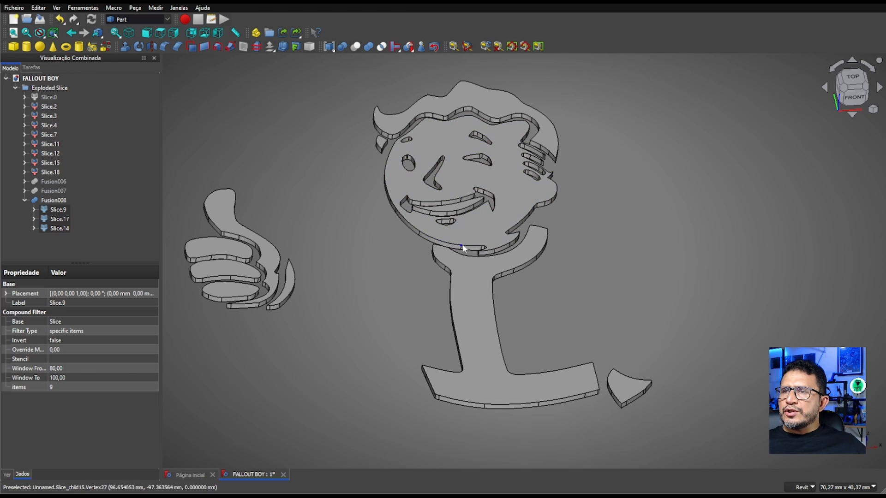
pyautogui.click(53, 200)
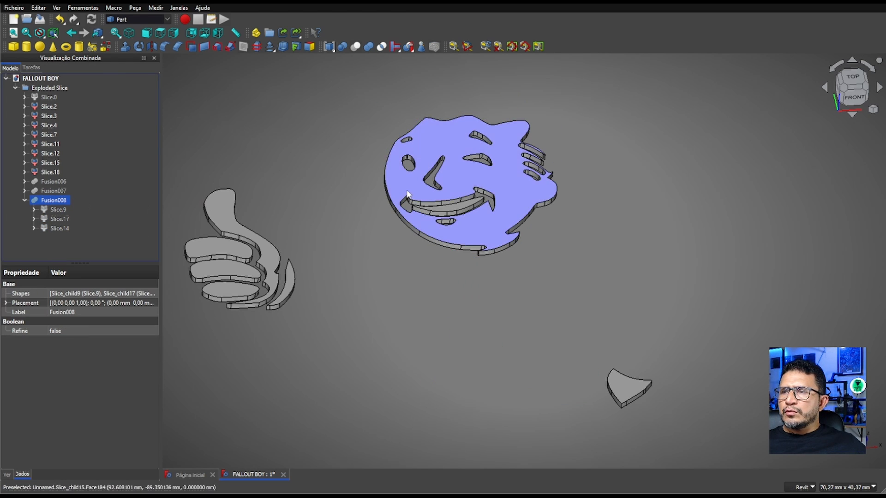
# Fuse the skin pieces Slice.15, 12, 11, 3, 2, 4 and 7 (face, thumbs-up hand and other hand) and hide the fused object.
pyautogui.click(520, 207)
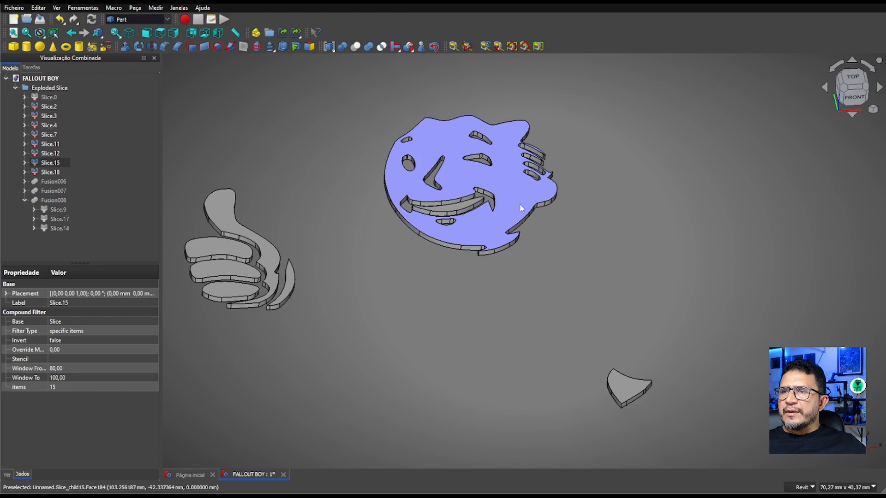
pyautogui.keyDown('ctrl'); pyautogui.click(225, 215); pyautogui.keyUp('ctrl')
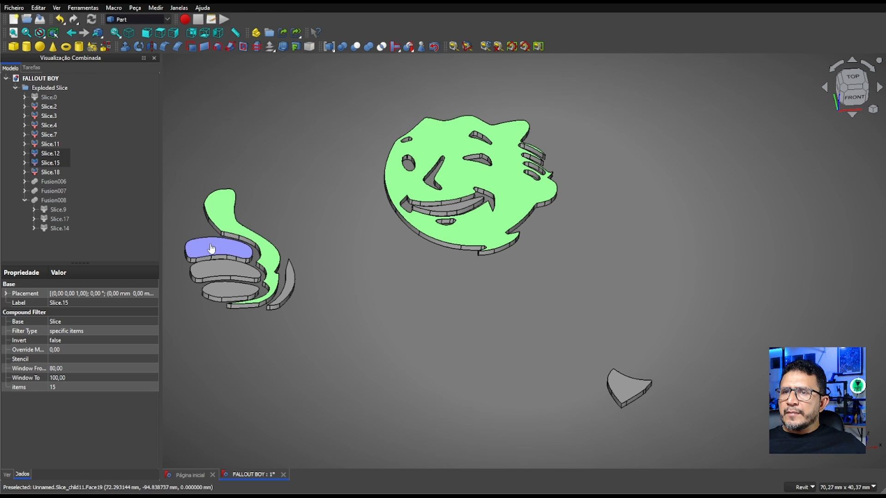
pyautogui.keyDown('ctrl'); pyautogui.click(211, 249); pyautogui.keyUp('ctrl')
pyautogui.keyDown('ctrl'); pyautogui.click(224, 274); pyautogui.keyUp('ctrl')
pyautogui.keyDown('ctrl'); pyautogui.click(230, 293); pyautogui.keyUp('ctrl')
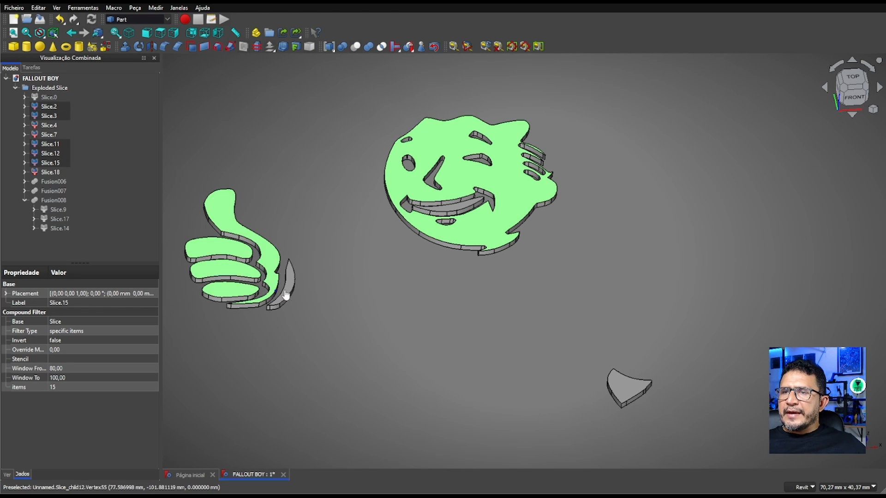
pyautogui.keyDown('ctrl'); pyautogui.click(291, 282); pyautogui.keyUp('ctrl')
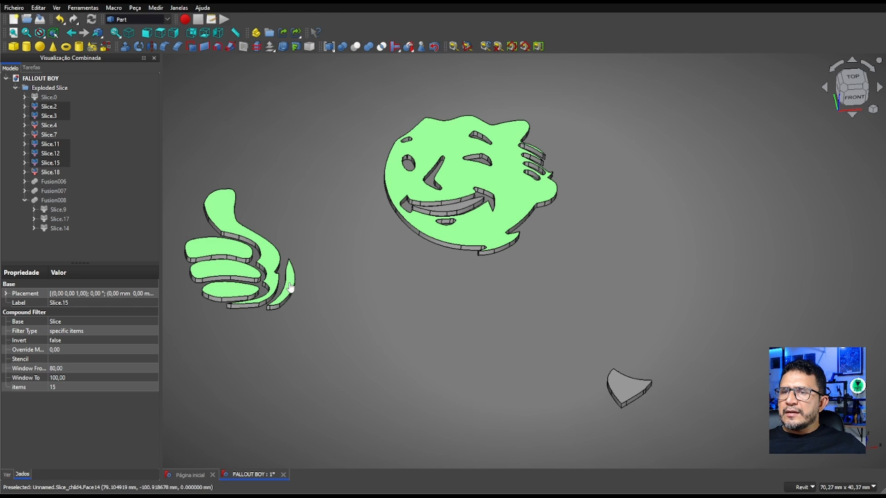
pyautogui.keyDown('ctrl'); pyautogui.click(632, 392); pyautogui.keyUp('ctrl')
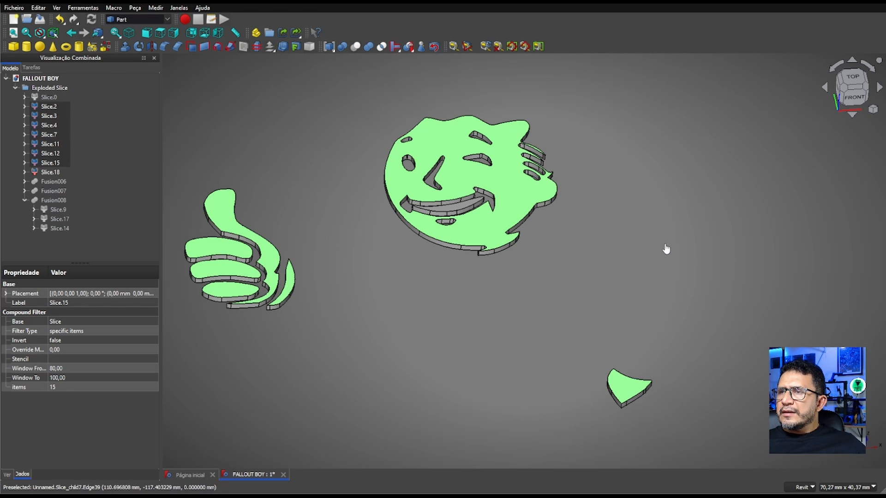
pyautogui.click(368, 46)
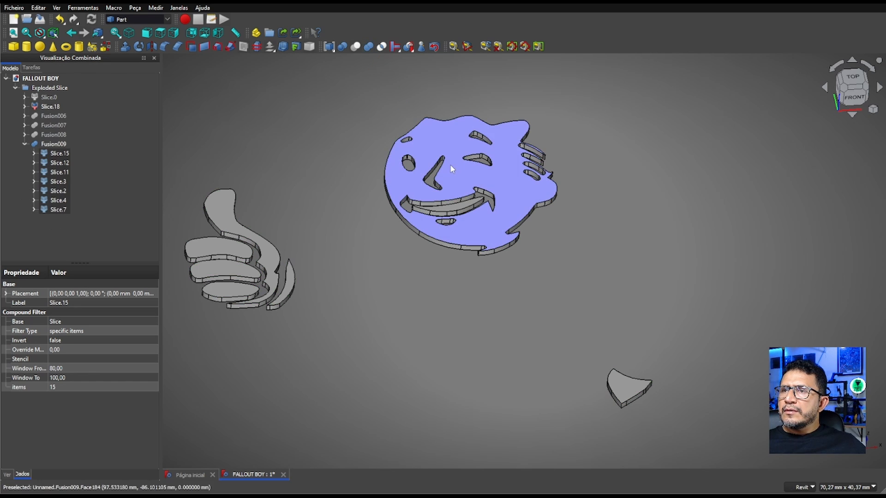
pyautogui.click(59, 144)
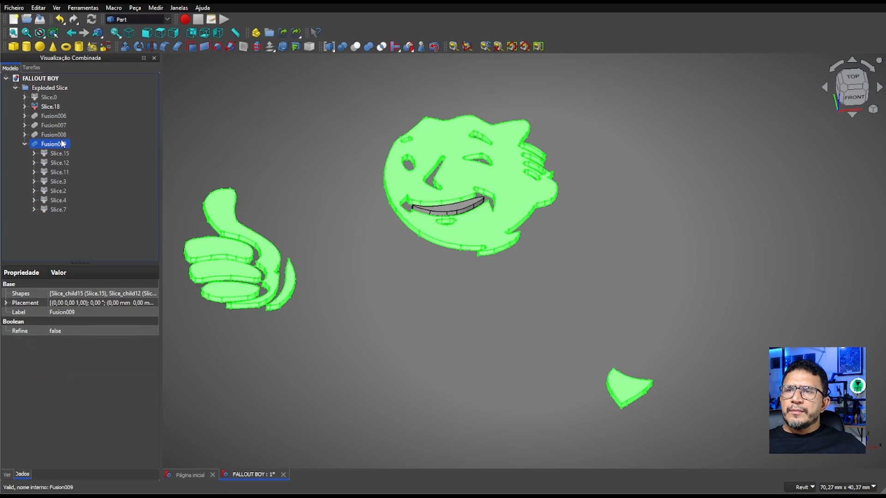
pyautogui.press('space')
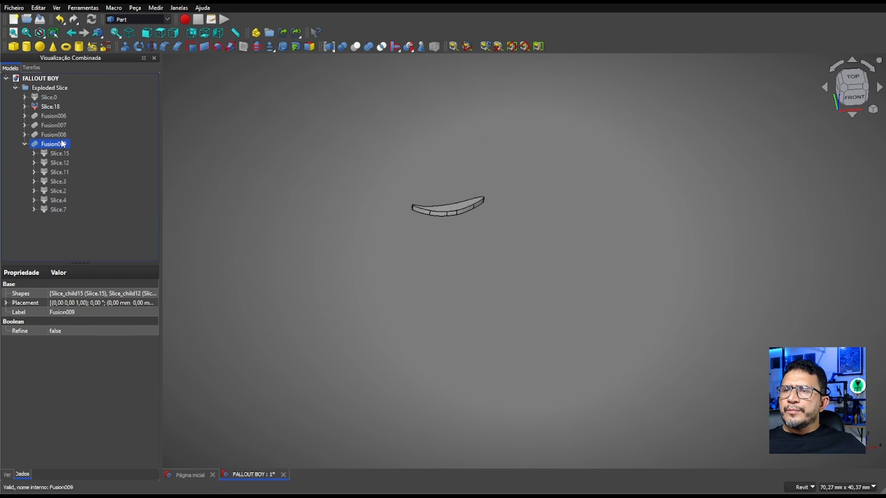
pyautogui.click(25, 144)
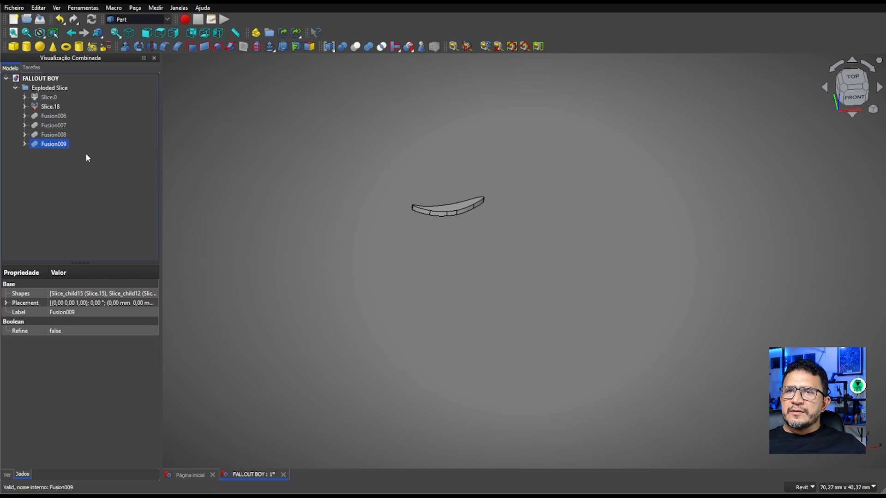
# Show the fused face-and-hands object again and rename it PELE.
pyautogui.press('space')
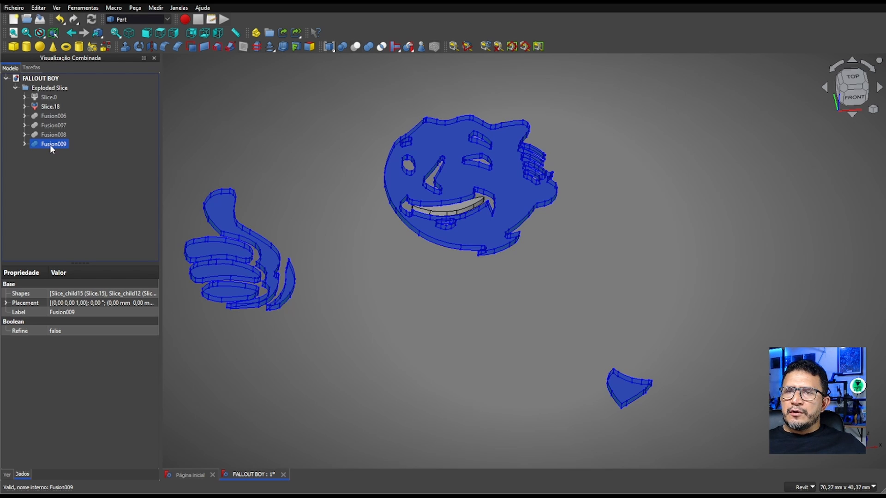
pyautogui.rightClick(51, 145)
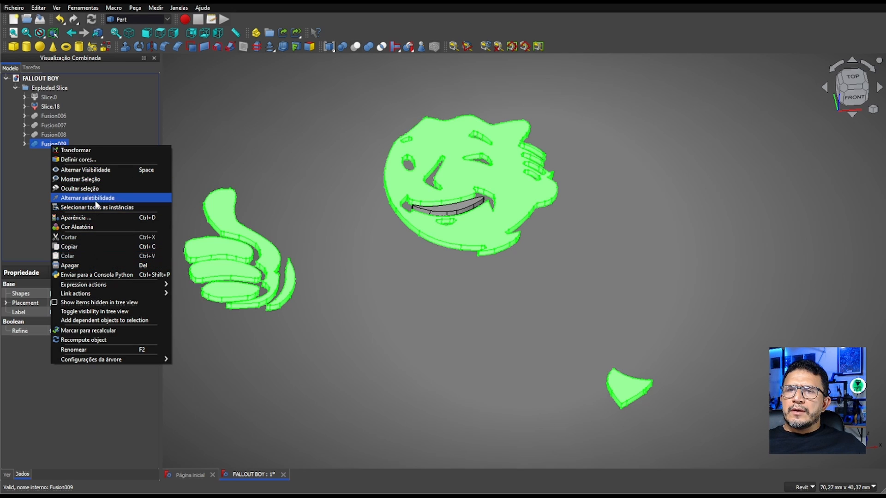
pyautogui.click(95, 349)
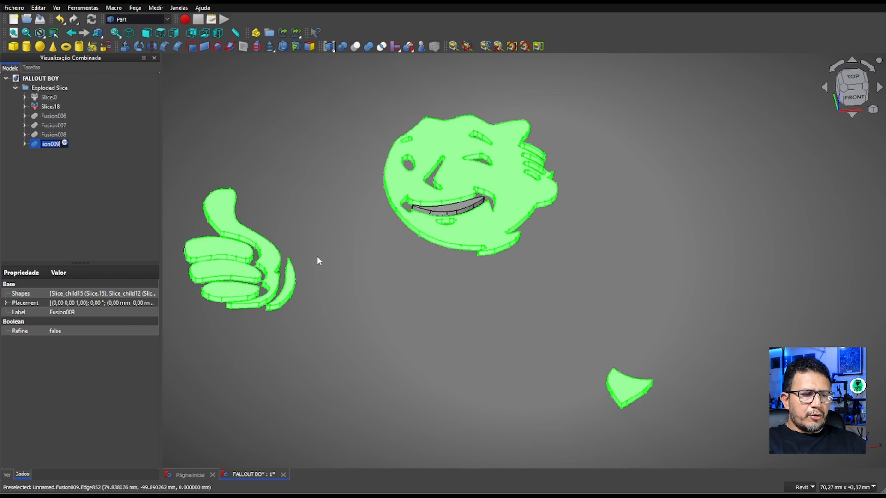
pyautogui.write('PELE')
pyautogui.press('Return')
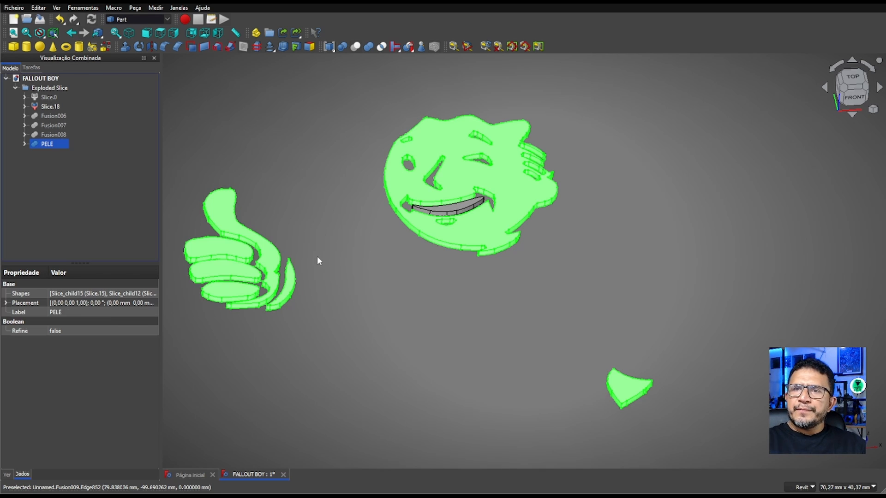
# Show the fused hair, collar and belt object and rename it AMARELO.
pyautogui.click(52, 134)
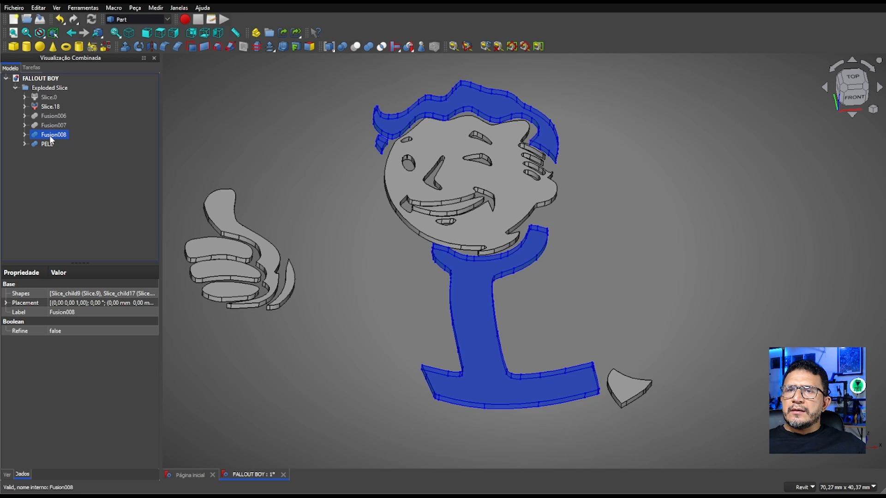
pyautogui.rightClick(51, 137)
pyautogui.click(74, 340)
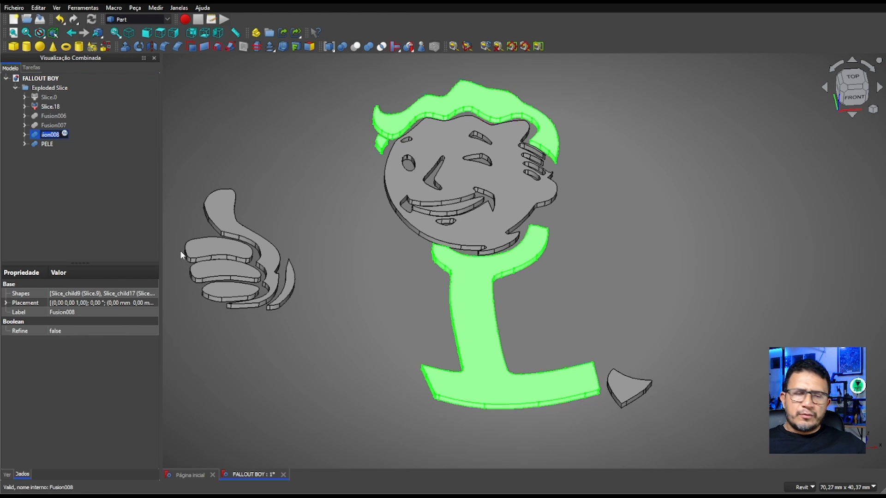
pyautogui.write('AMARELO')
pyautogui.press('Return')
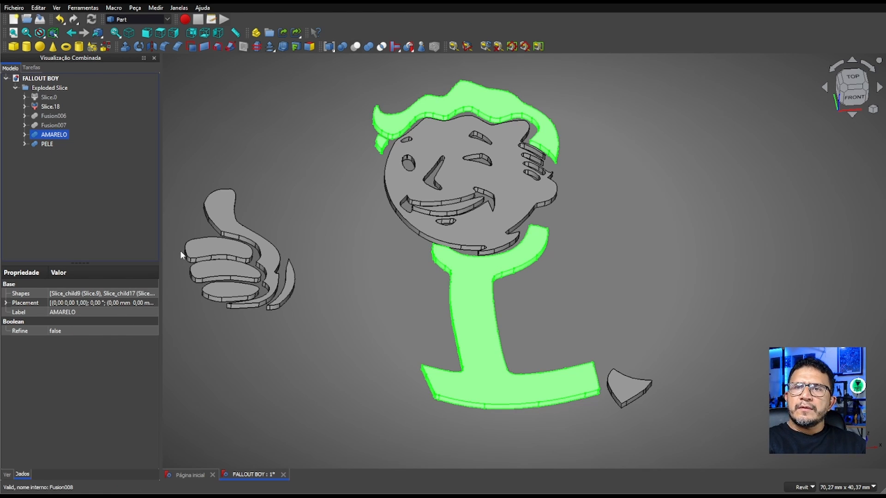
# Show the fused suit object with the jacket halves and lower waist band, and rename it AZUL.
pyautogui.click(55, 126)
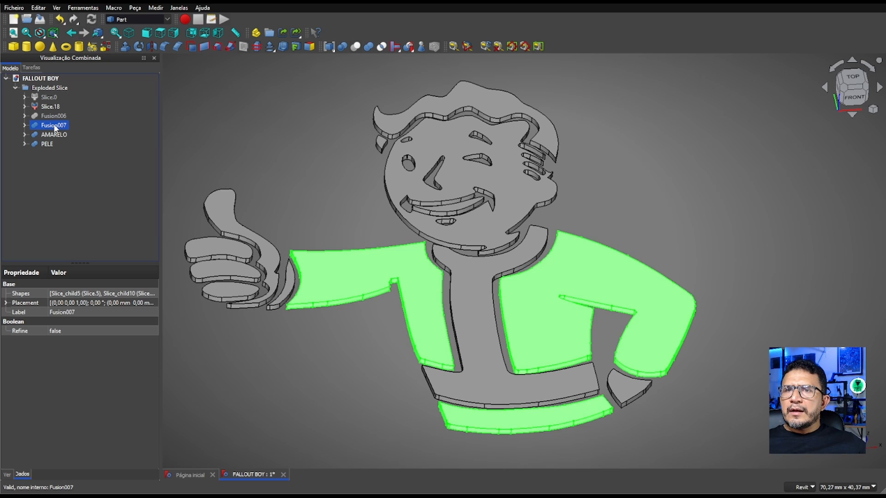
pyautogui.rightClick(55, 127)
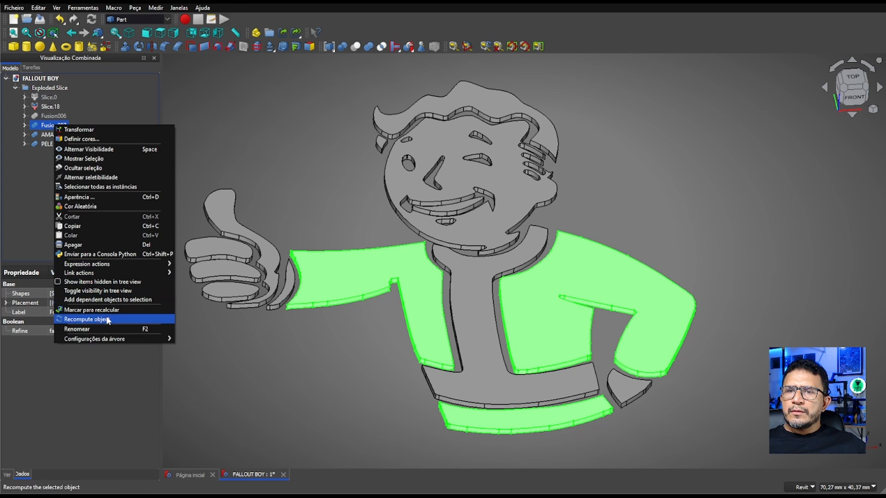
pyautogui.click(104, 328)
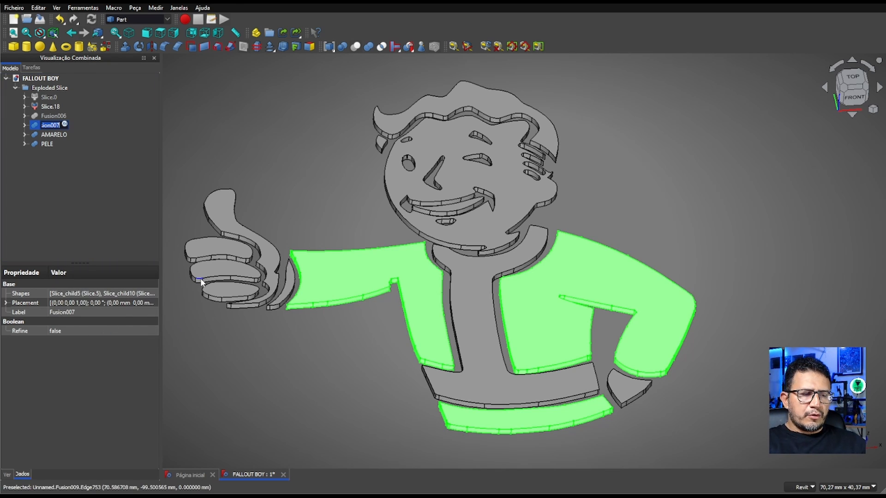
pyautogui.write('AZUL')
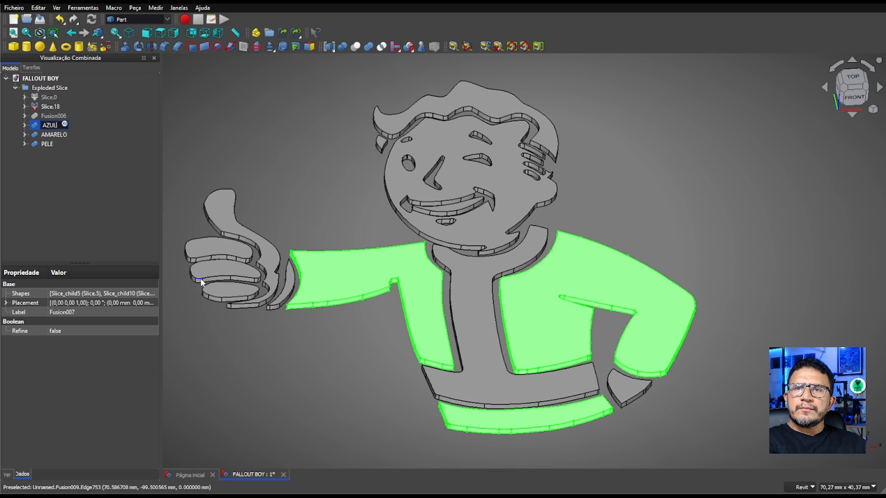
pyautogui.press('Return')
# Show the fused background object around the figure and rename it VERMELHO.
pyautogui.click(55, 116)
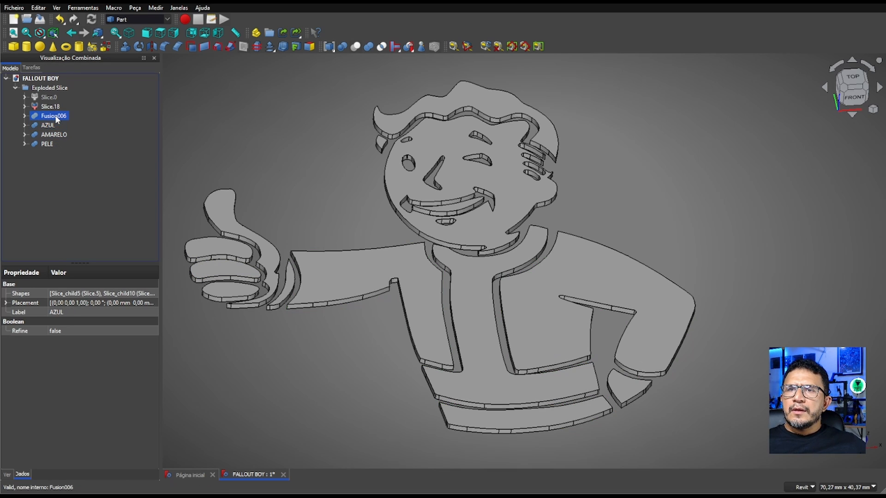
pyautogui.rightClick(56, 119)
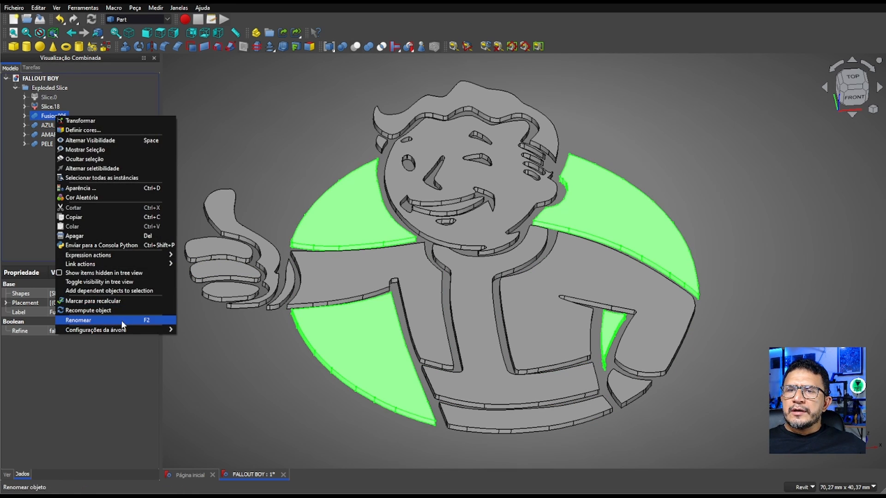
pyautogui.click(121, 322)
pyautogui.write('VER')
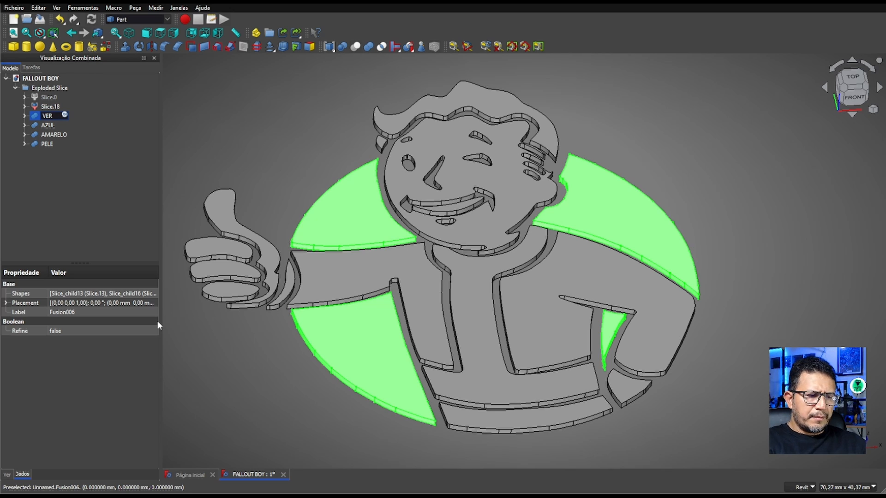
pyautogui.write('MELHO')
pyautogui.press('Return')
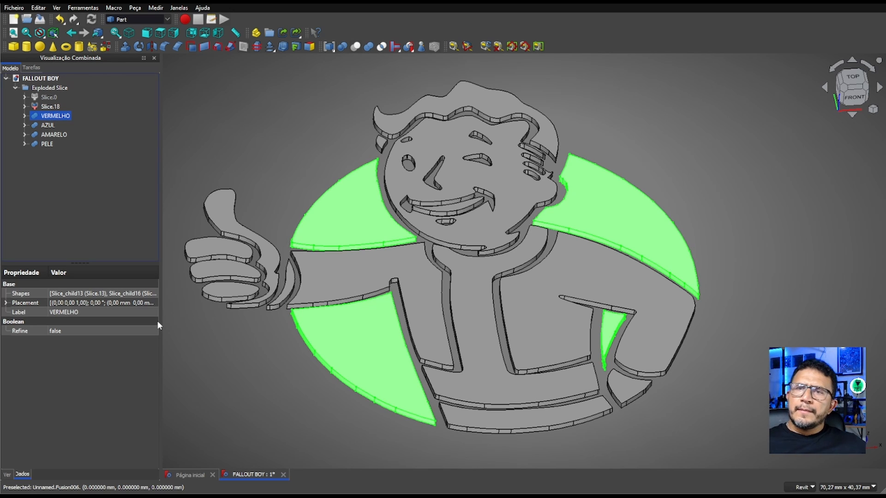
# Rename the teeth piece Slice.18 inside the smile as BRANCO.
pyautogui.click(49, 107)
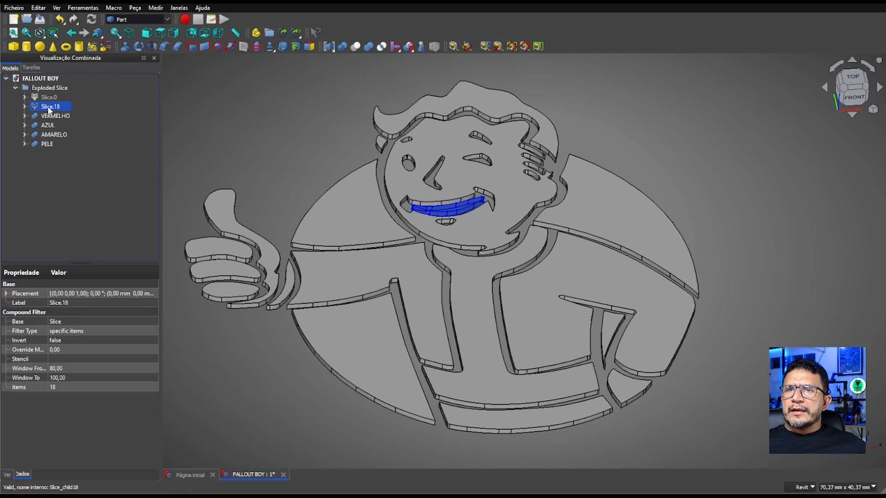
pyautogui.rightClick(49, 109)
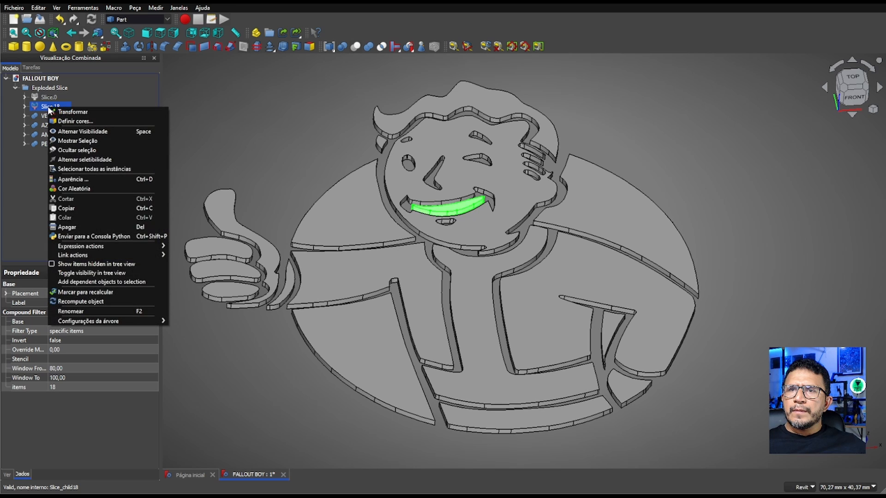
pyautogui.click(100, 309)
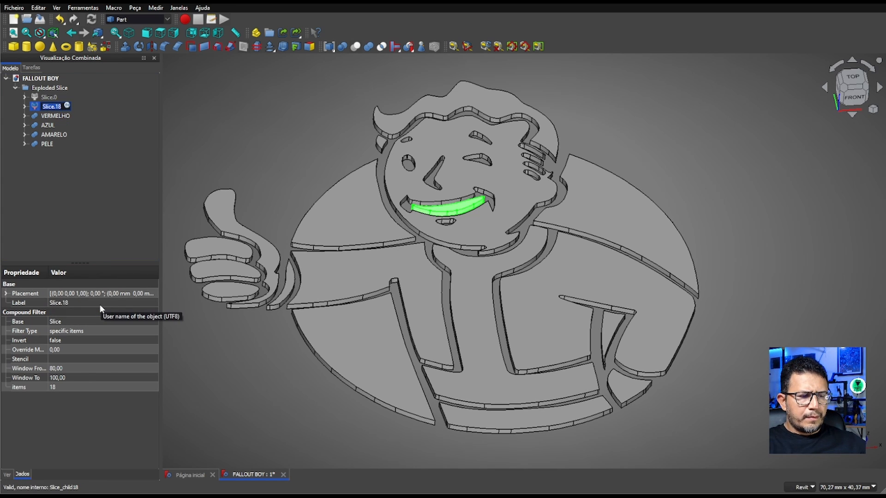
pyautogui.write('BRANCO')
pyautogui.press('Return')
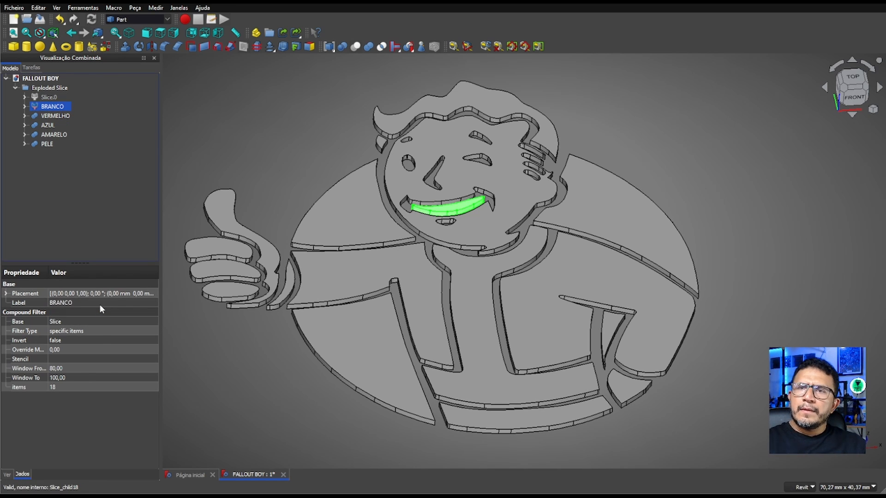
# Show the outline body Slice.0 with the keyring loop, rename it PRETO, and clear the selection.
pyautogui.click(51, 97)
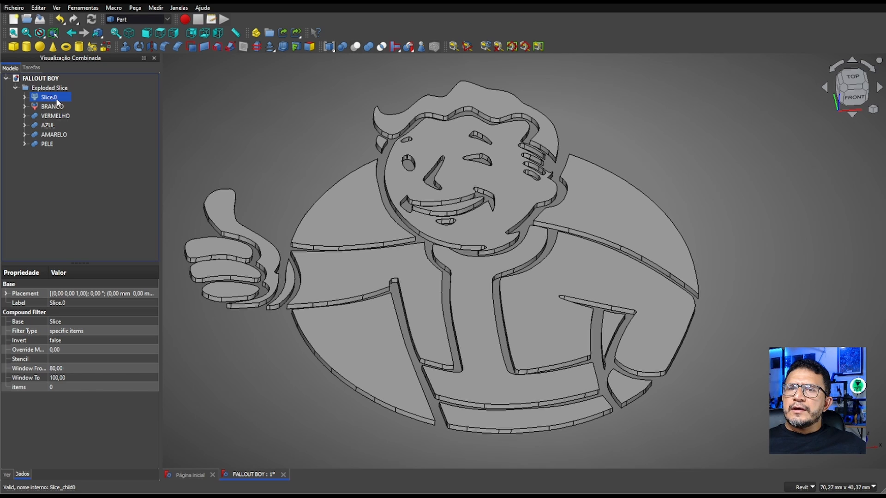
pyautogui.press('space')
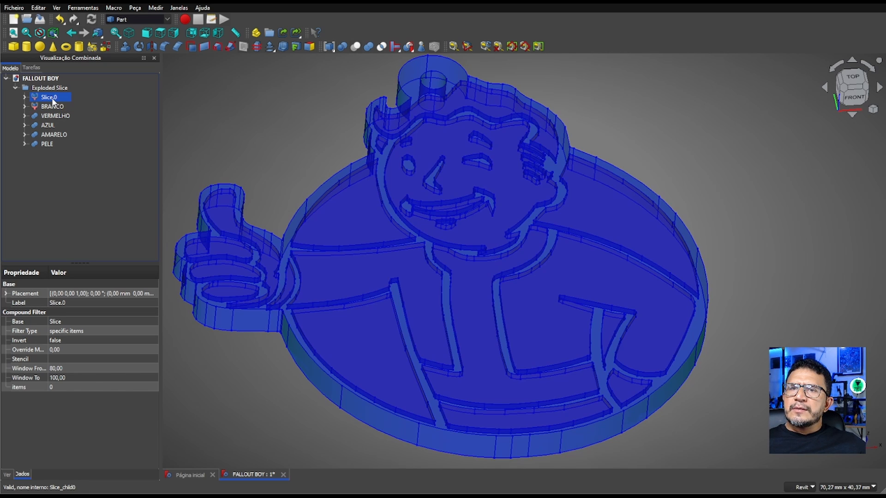
pyautogui.rightClick(52, 98)
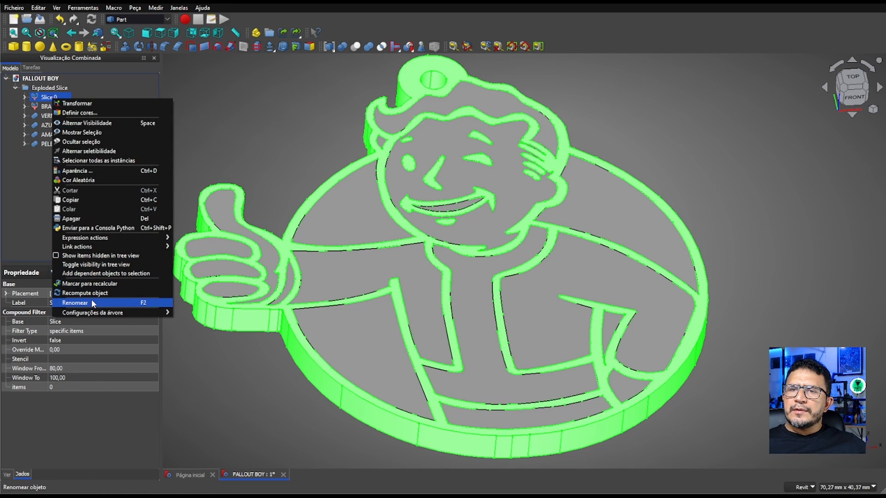
pyautogui.click(129, 303)
pyautogui.write('PRE')
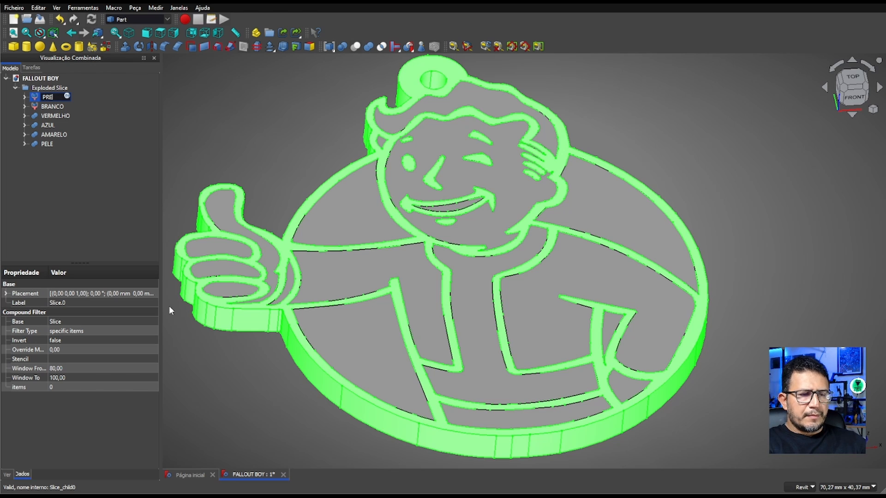
pyautogui.write('T')
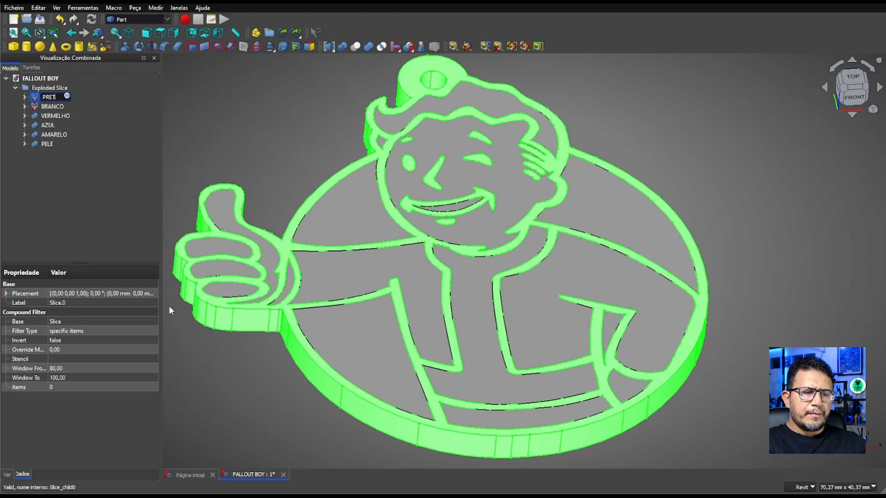
pyautogui.write('PO')
pyautogui.press('Return')
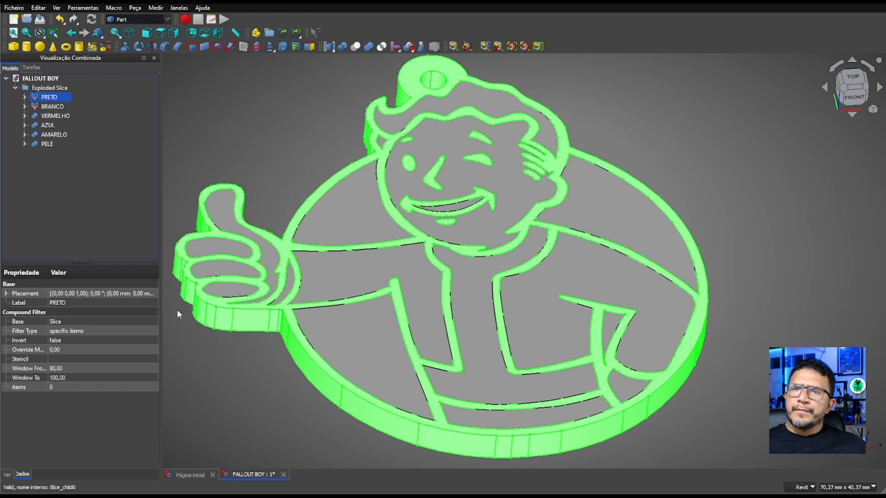
pyautogui.click(274, 167)
pyautogui.scroll(1, 535, 216)
pyautogui.scroll(-3, 534, 215)
pyautogui.scroll(2, 392, 167)
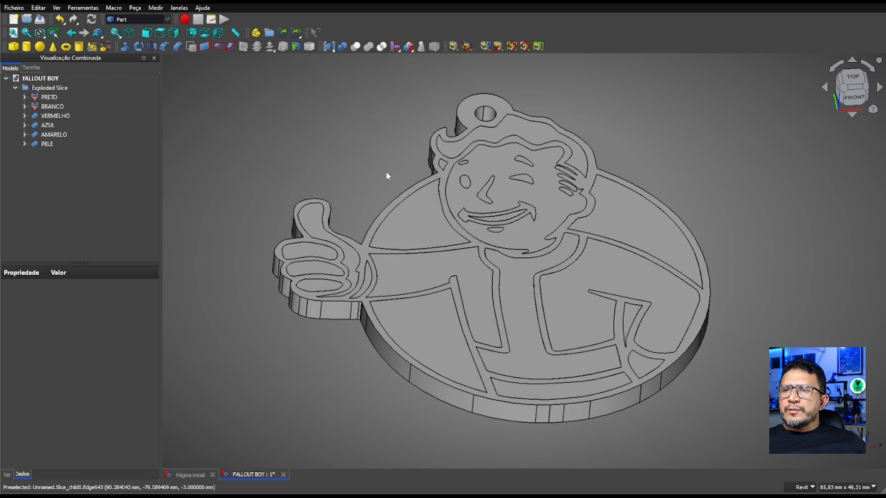
# Save the document, set the shape colour of the PELE skin object to light pink (#ffaaff), and clear the selection.
pyautogui.click(40, 21)
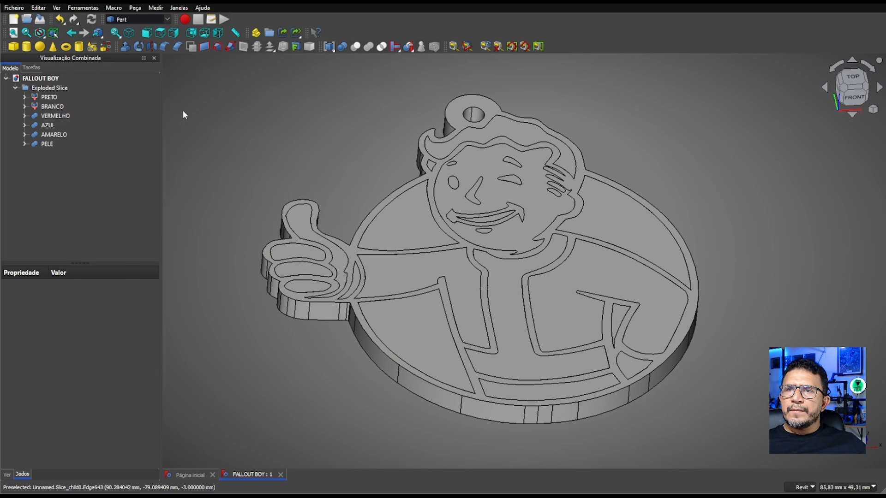
pyautogui.click(45, 144)
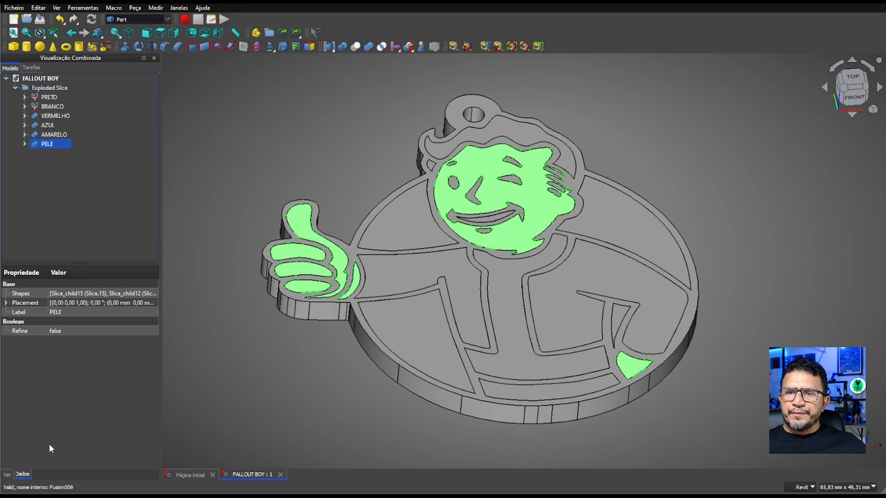
pyautogui.click(9, 476)
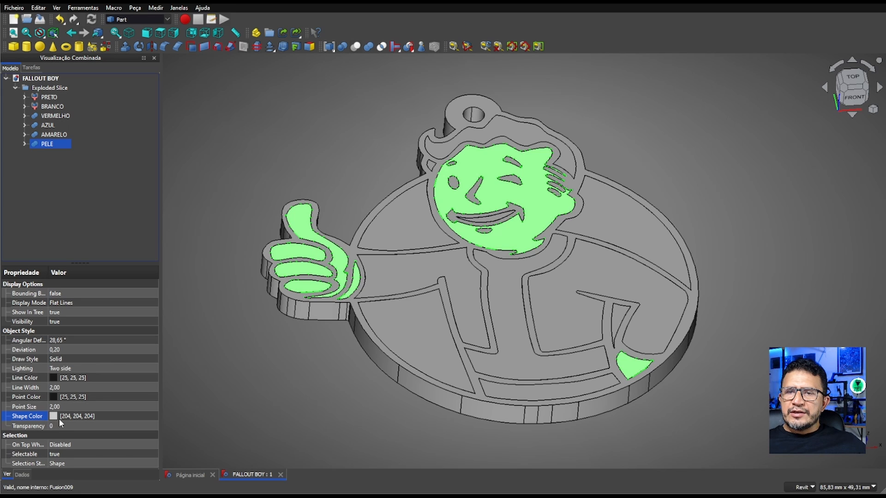
pyautogui.click(79, 416)
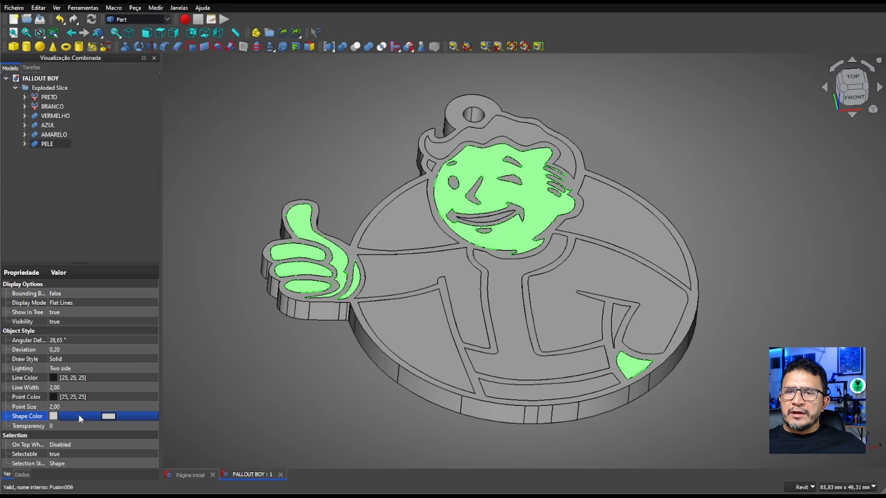
pyautogui.click(108, 417)
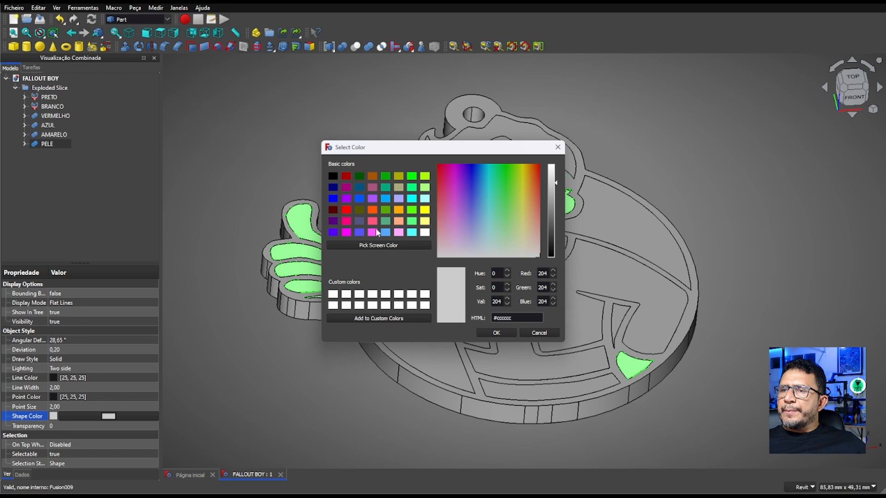
pyautogui.click(399, 233)
pyautogui.click(496, 334)
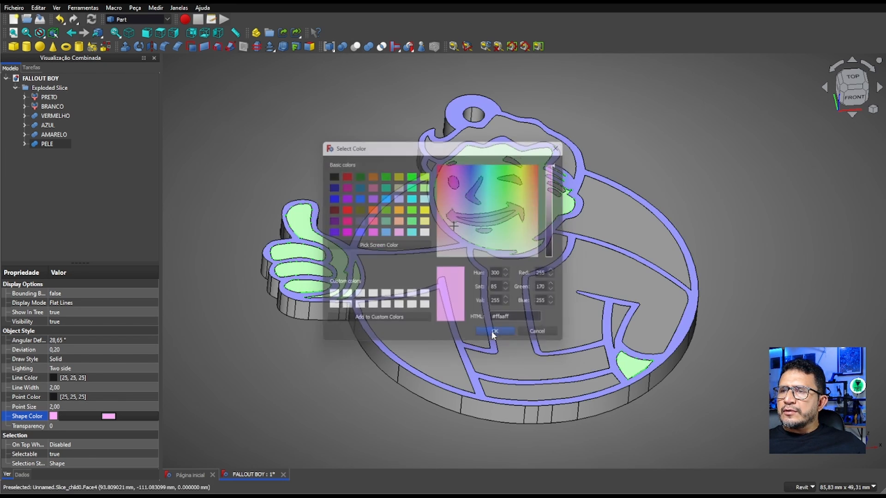
pyautogui.click(318, 151)
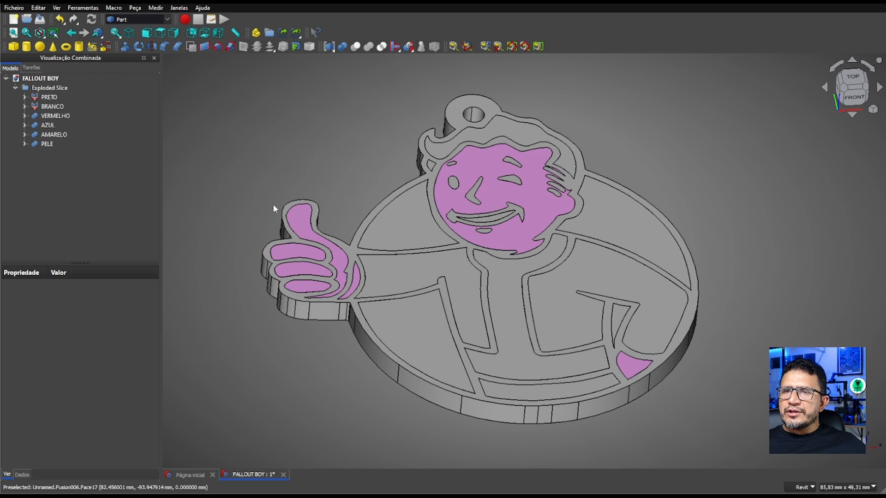
# Set the shape colour of the AMARELO hair and suit trim object to yellow (255, 255, 0).
pyautogui.click(53, 135)
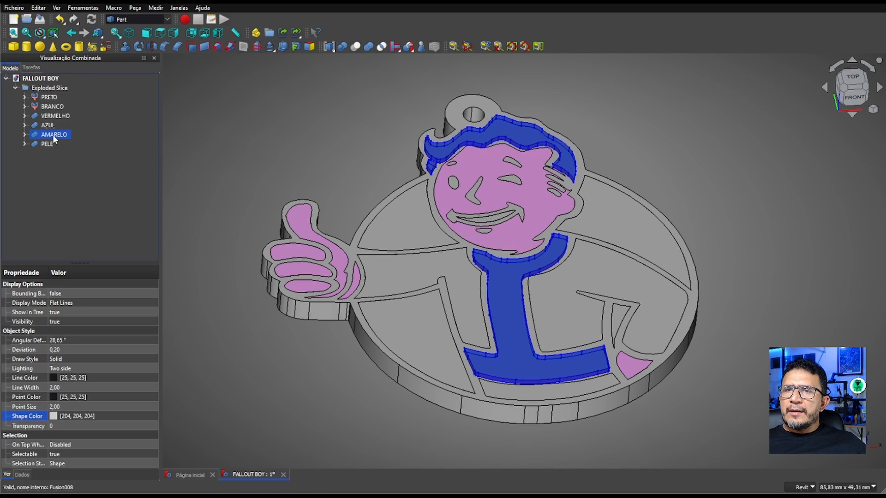
pyautogui.click(78, 416)
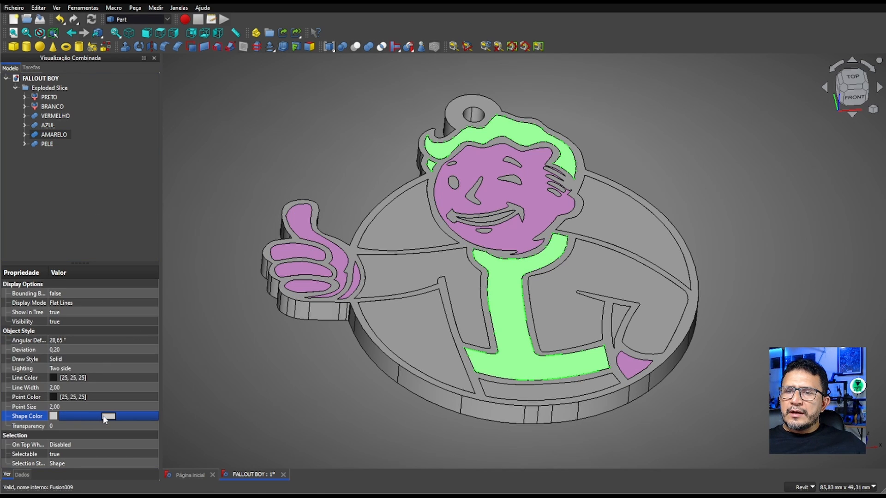
pyautogui.click(108, 417)
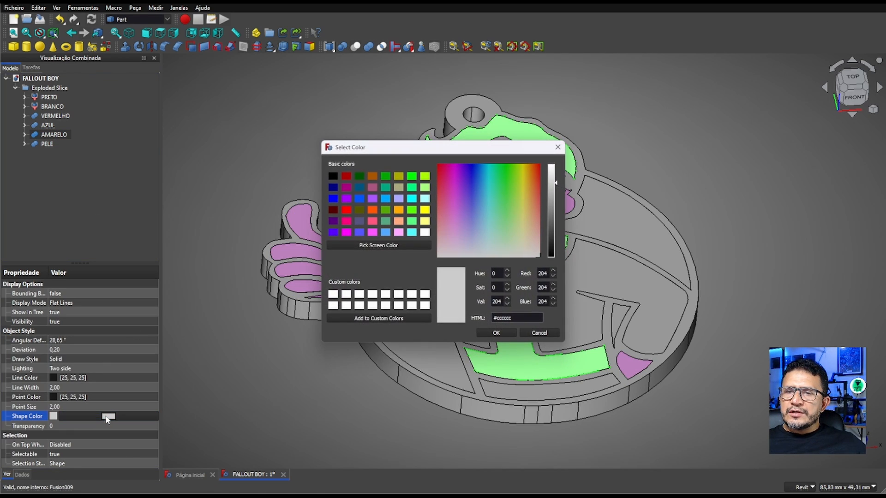
pyautogui.click(424, 209)
pyautogui.click(481, 331)
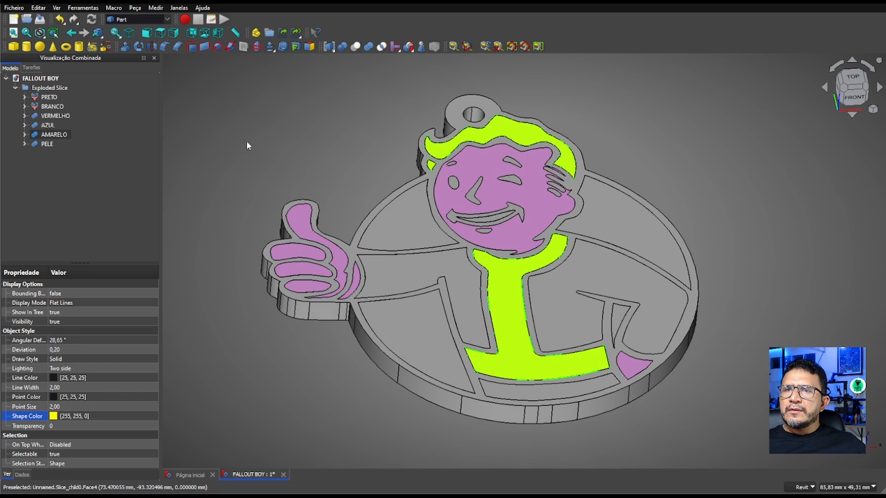
# Set the shape colour of the AZUL suit object to pure blue from the basic colours.
pyautogui.click(48, 125)
pyautogui.click(79, 416)
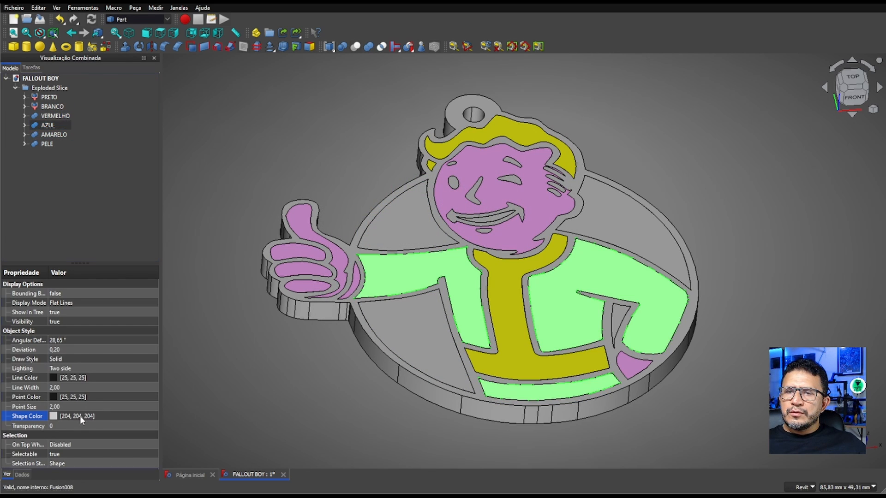
pyautogui.click(107, 417)
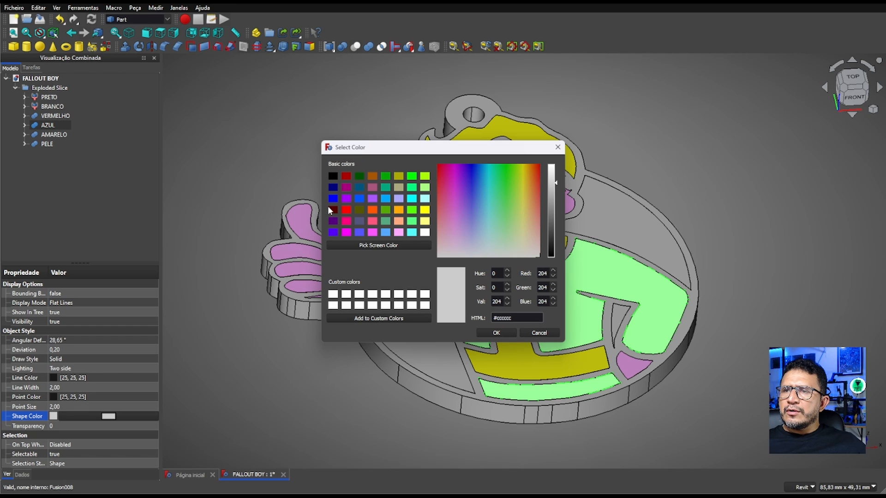
pyautogui.click(333, 198)
pyautogui.click(490, 331)
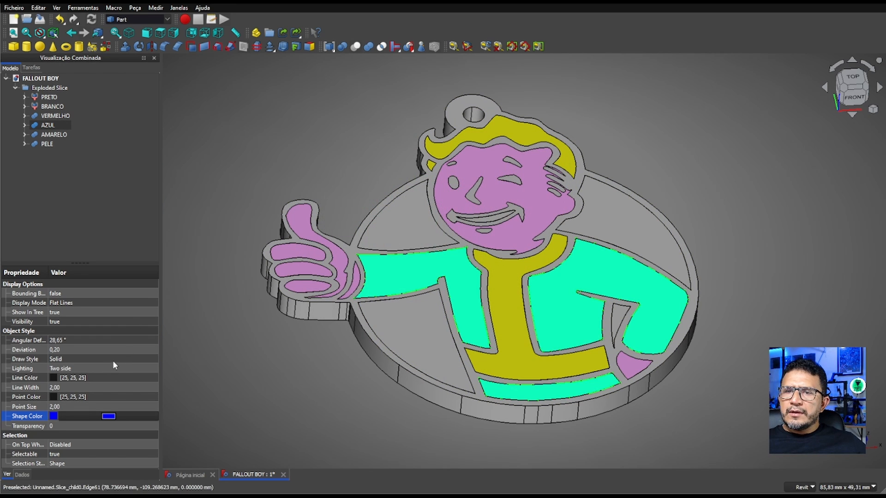
# Set the shape colour of the VERMELHO background object to red (255, 0, 0) and clear the selection.
pyautogui.click(66, 116)
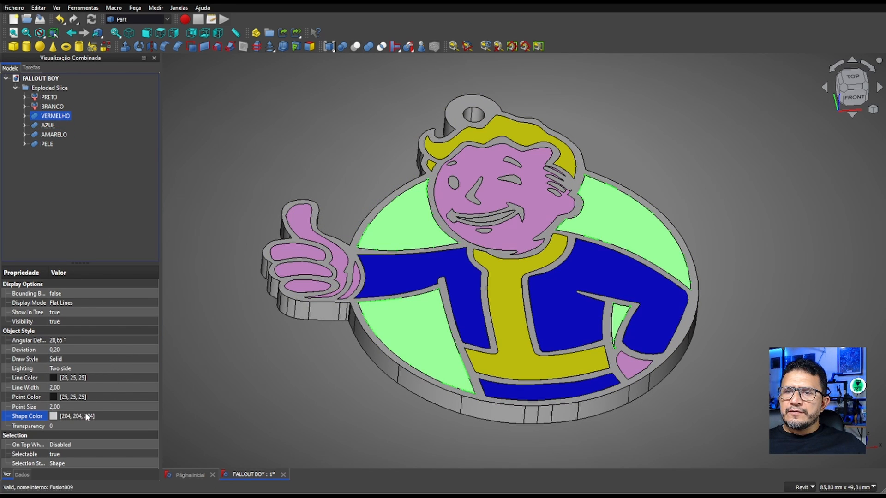
pyautogui.click(87, 416)
pyautogui.click(87, 414)
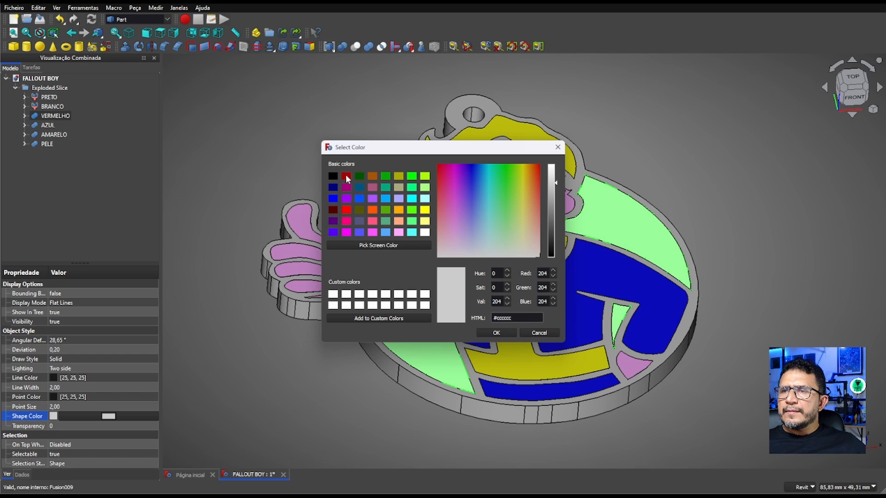
pyautogui.click(347, 209)
pyautogui.click(496, 332)
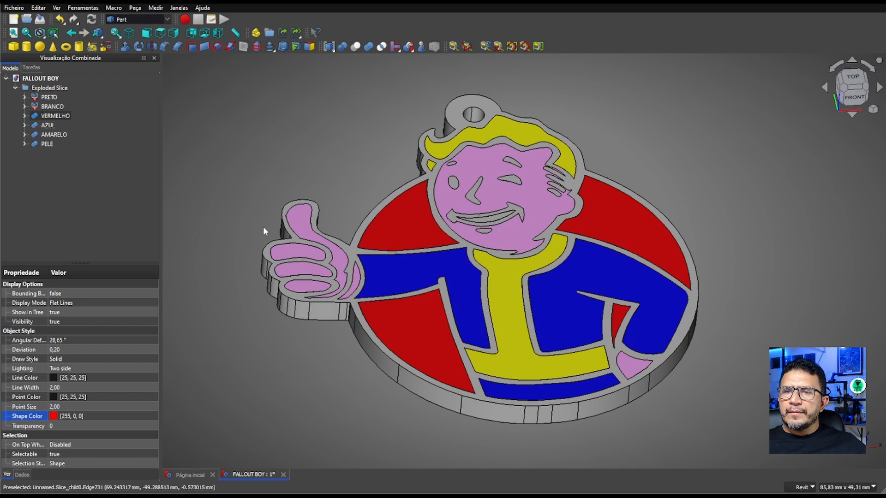
pyautogui.click(265, 231)
# Set the shape colour of the BRANCO teeth piece to white (#ffffff) and clear the selection.
pyautogui.click(52, 106)
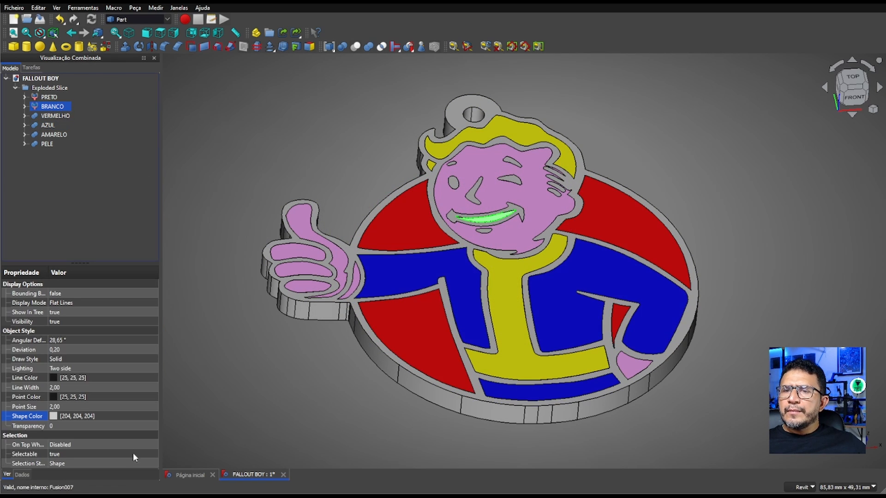
pyautogui.click(97, 417)
pyautogui.click(97, 417)
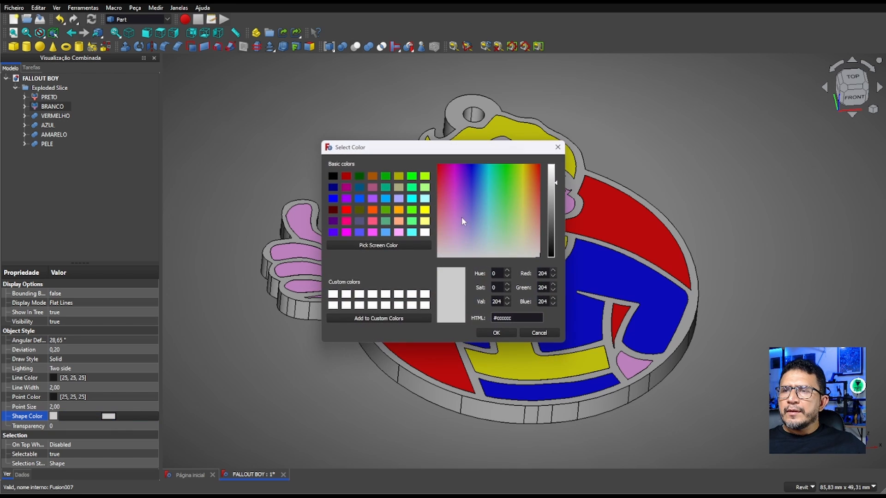
pyautogui.click(425, 232)
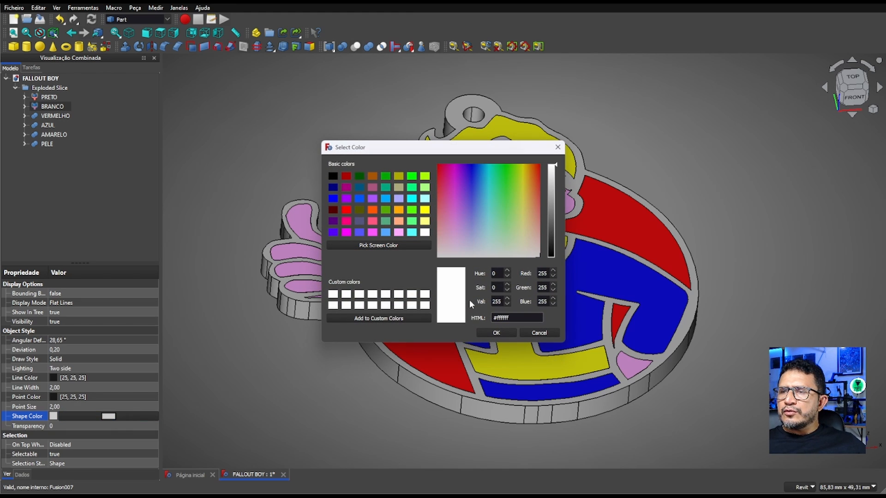
pyautogui.click(496, 333)
pyautogui.click(314, 161)
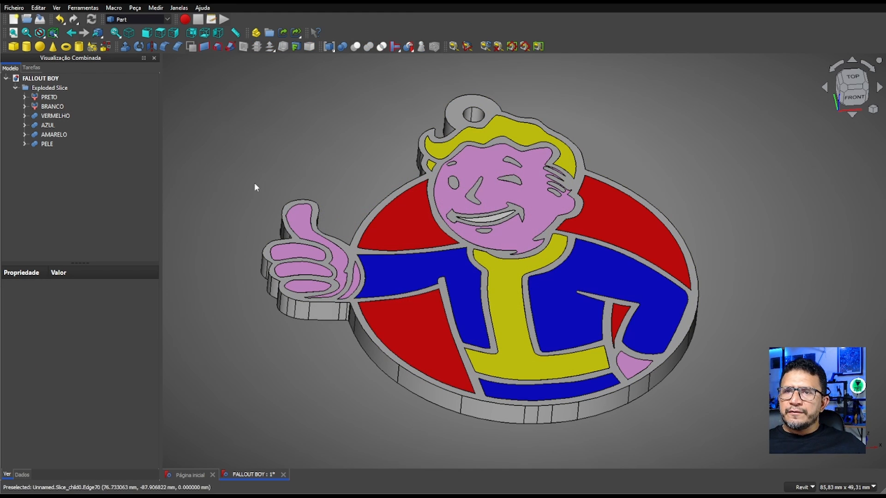
# Set the shape colour of the PRETO outline body to white (#ffffff) and clear the selection.
pyautogui.click(49, 97)
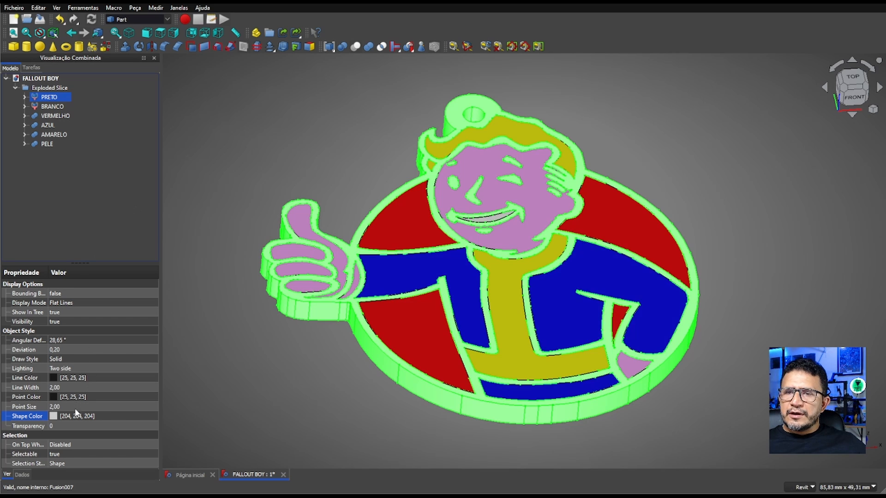
pyautogui.click(81, 416)
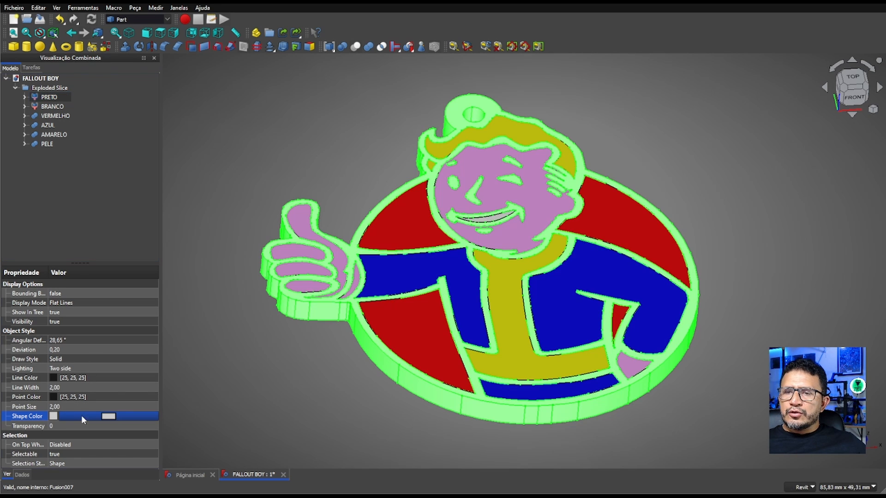
pyautogui.click(109, 416)
pyautogui.click(425, 232)
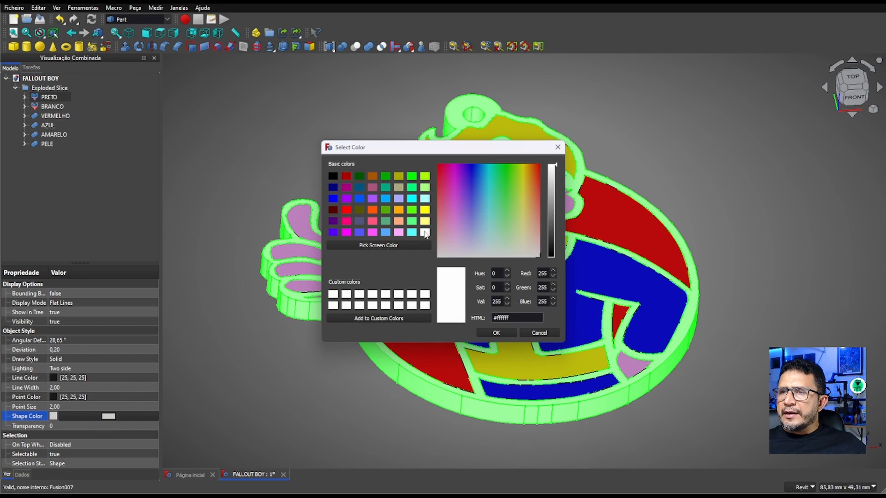
pyautogui.click(501, 335)
pyautogui.click(311, 128)
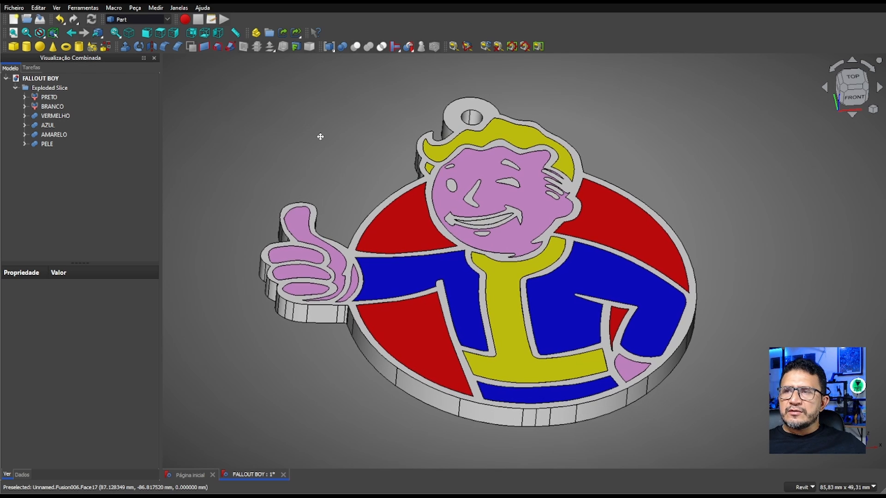
# Change the PRETO outline body's shape colour to pure black (#000000) and clear the selection.
pyautogui.click(49, 97)
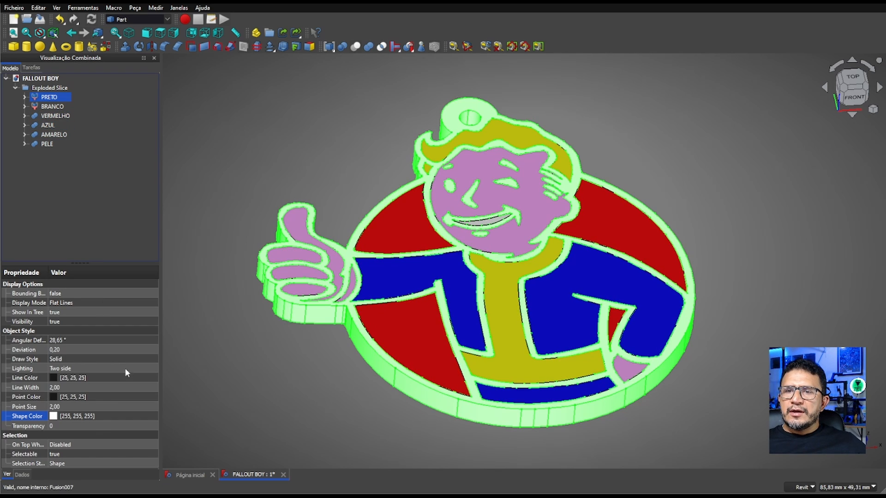
pyautogui.click(90, 415)
pyautogui.click(90, 416)
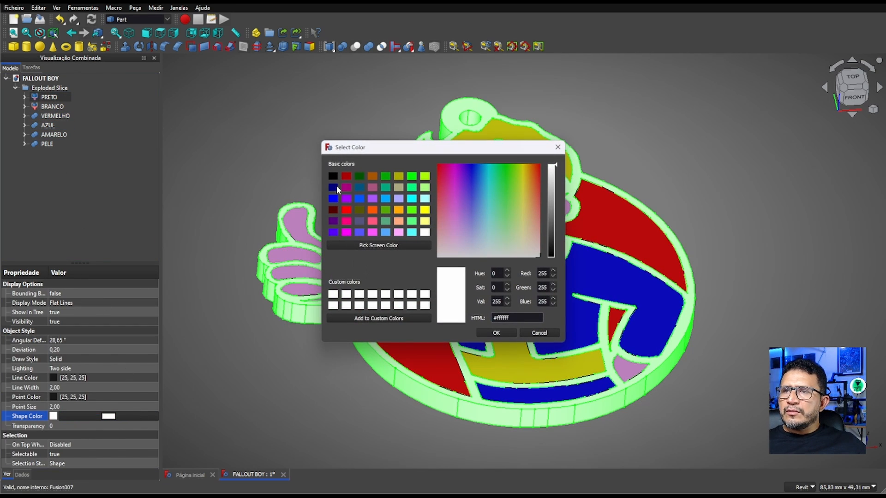
pyautogui.click(333, 175)
pyautogui.click(497, 333)
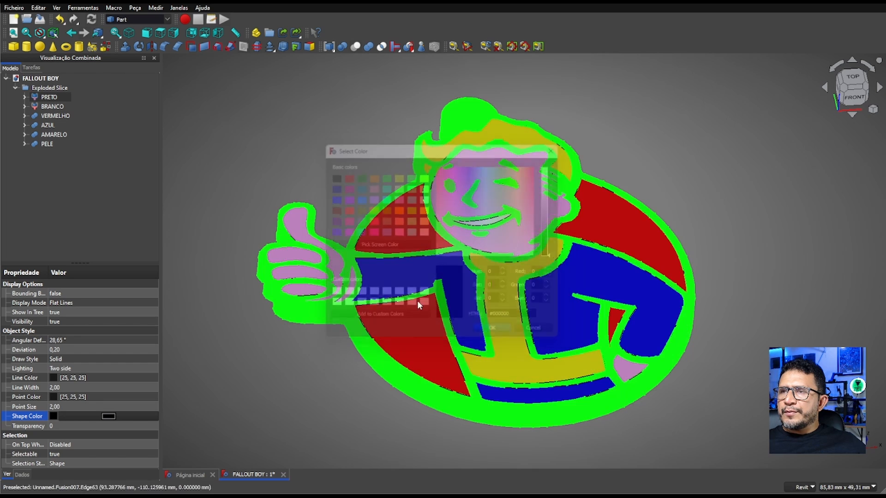
pyautogui.click(339, 142)
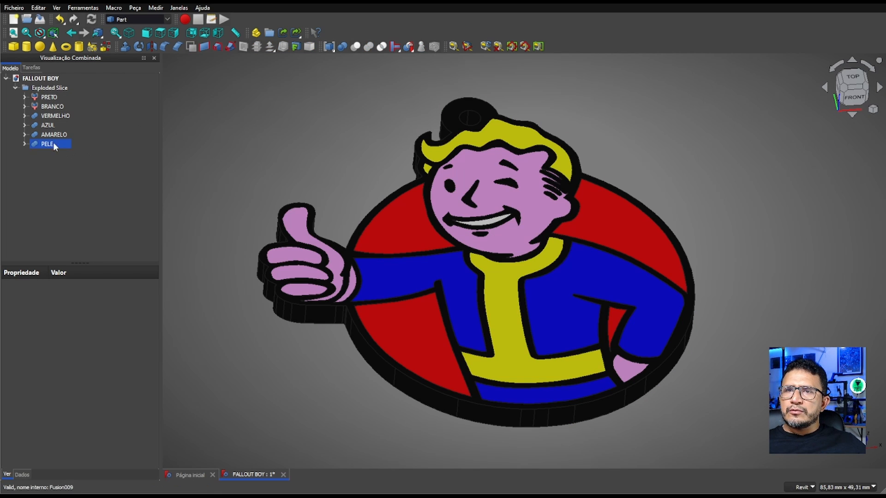
# Lighten the PRETO outline body's shape colour to dark grey (#2a2a2a) and clear the selection.
pyautogui.click(49, 97)
pyautogui.click(77, 416)
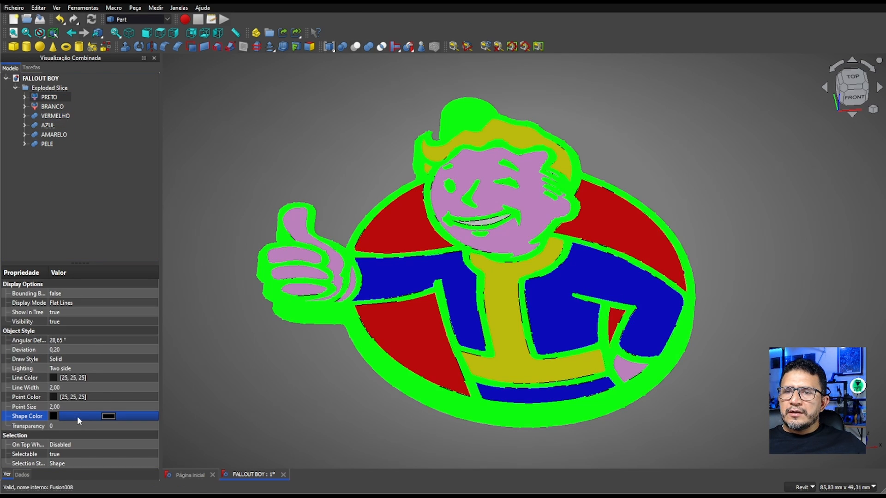
pyautogui.click(107, 417)
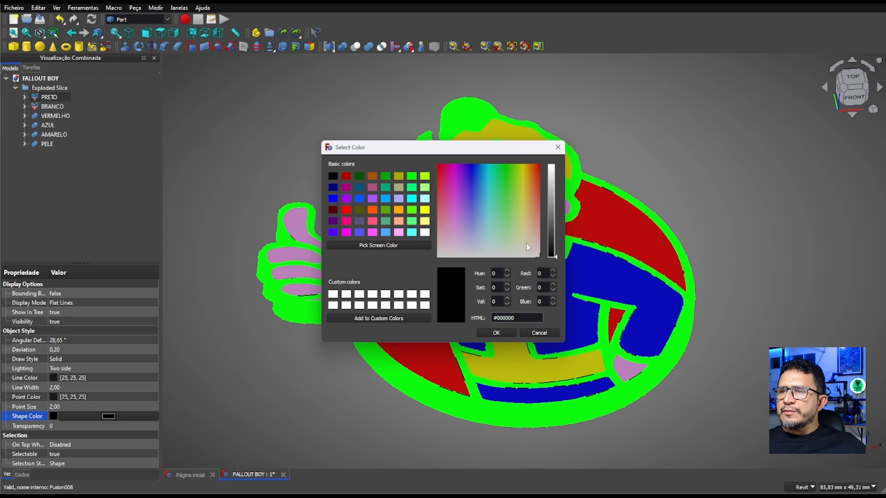
pyautogui.moveTo(555, 257); pyautogui.dragTo(555, 242)
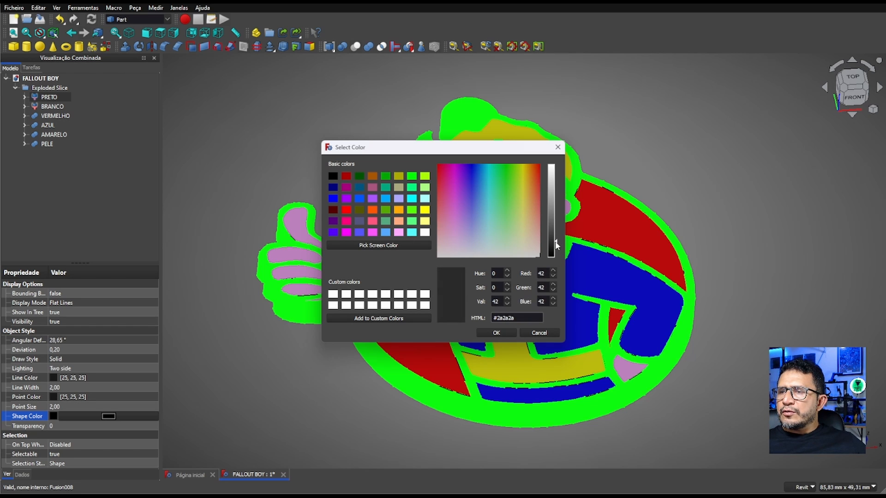
pyautogui.click(496, 333)
pyautogui.click(707, 166)
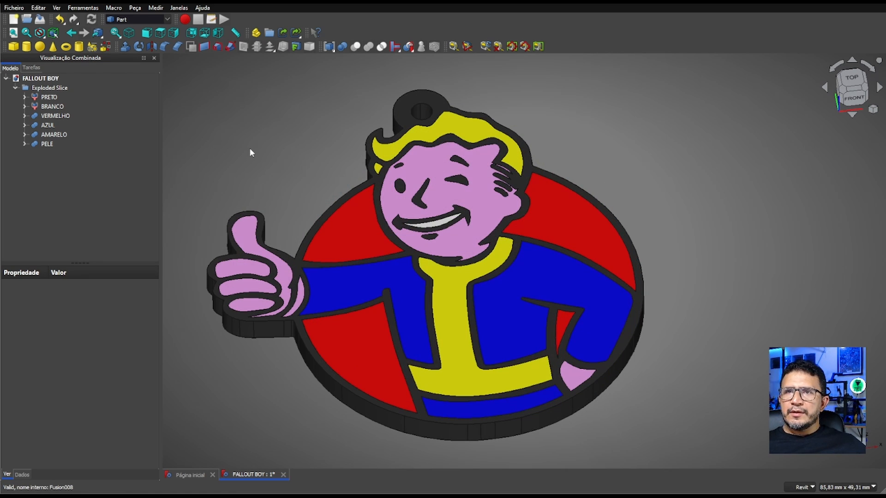
# Export all six coloured pieces, PRETO through PELE, as FALLOUT BOY.step in the STEP with colors format to the DICAS FREECAD folder.
pyautogui.moveTo(254, 143); pyautogui.dragTo(255, 146, button='middle')
pyautogui.click(70, 123)
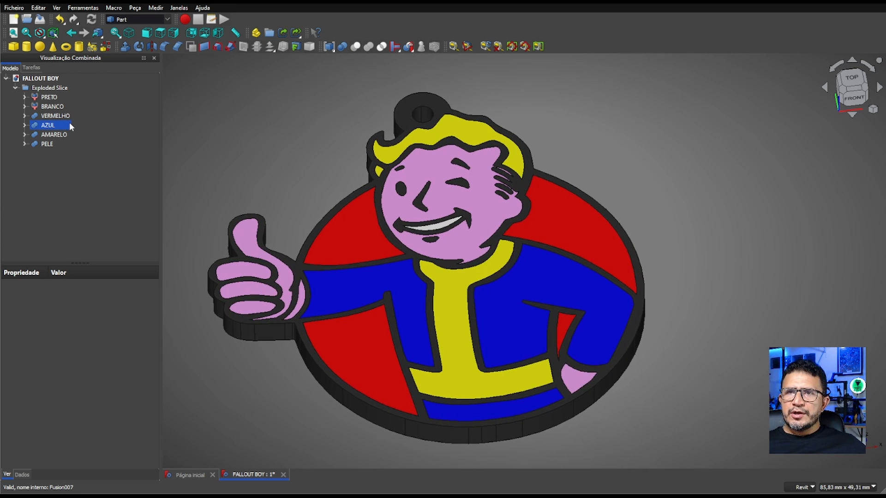
pyautogui.click(51, 144)
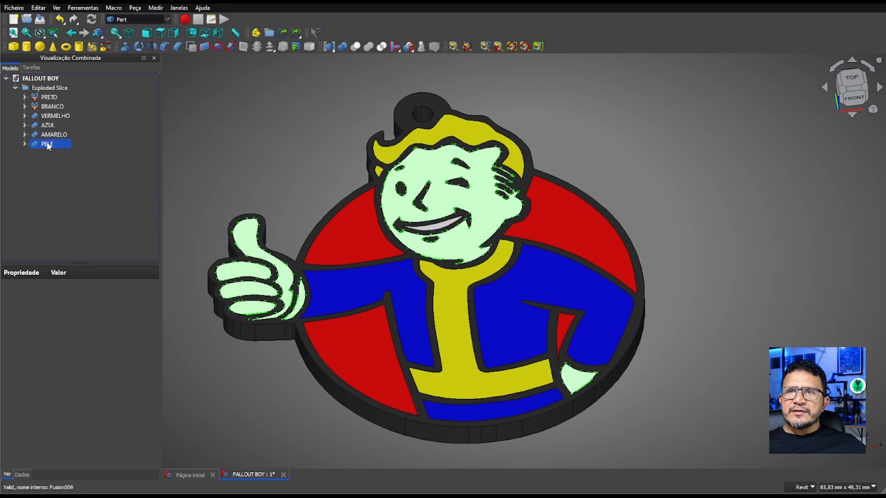
pyautogui.keyDown('shift'); pyautogui.click(48, 97); pyautogui.keyUp('shift')
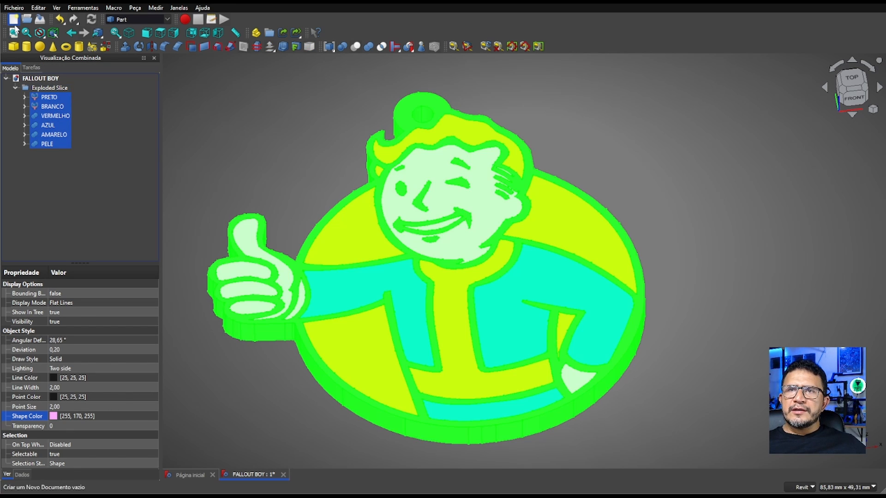
pyautogui.click(21, 8)
pyautogui.click(43, 109)
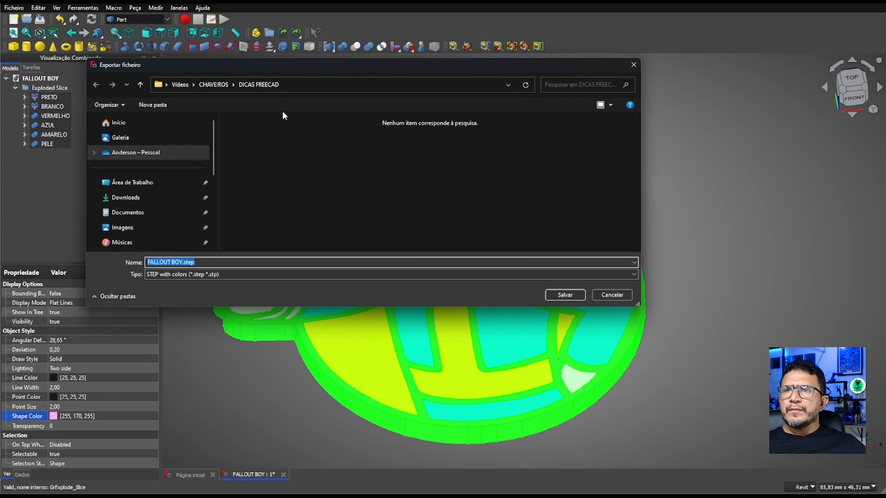
pyautogui.click(175, 275)
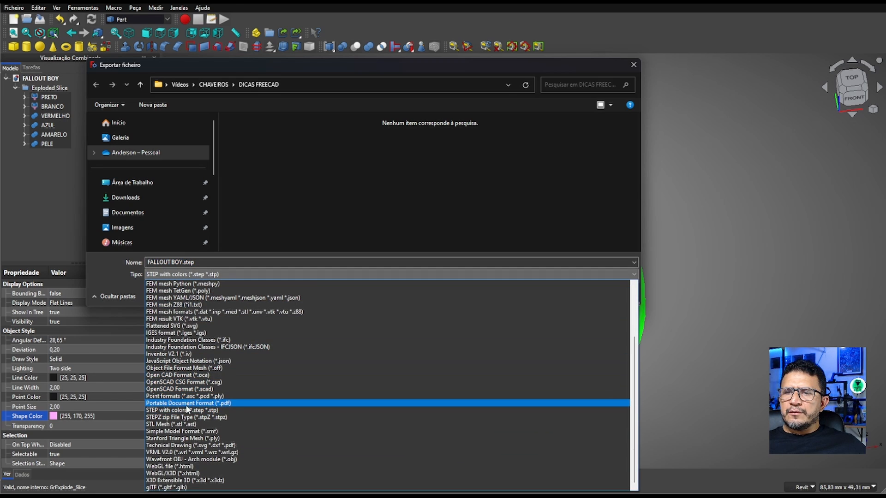
pyautogui.click(277, 410)
pyautogui.click(184, 262)
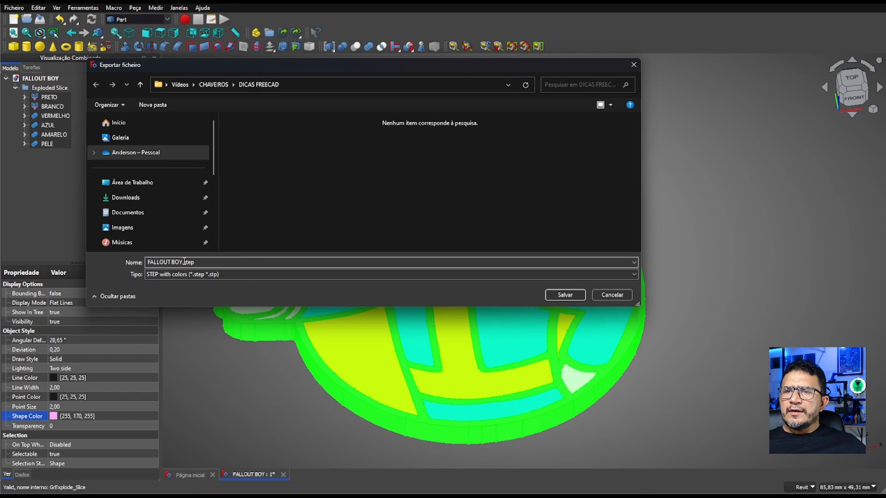
pyautogui.click(567, 296)
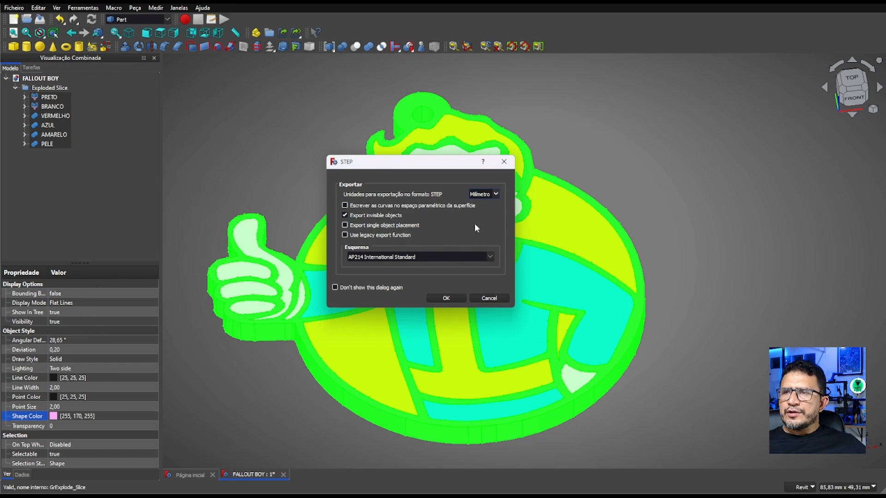
# Accept the STEP export options with millimetre units and the AP214 International Standard scheme, and clear the selection.
pyautogui.click(497, 196)
pyautogui.click(496, 196)
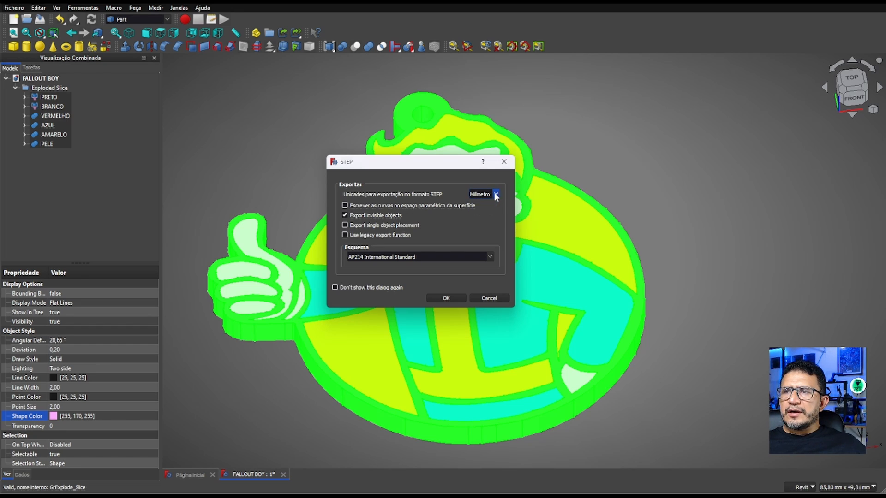
pyautogui.click(446, 299)
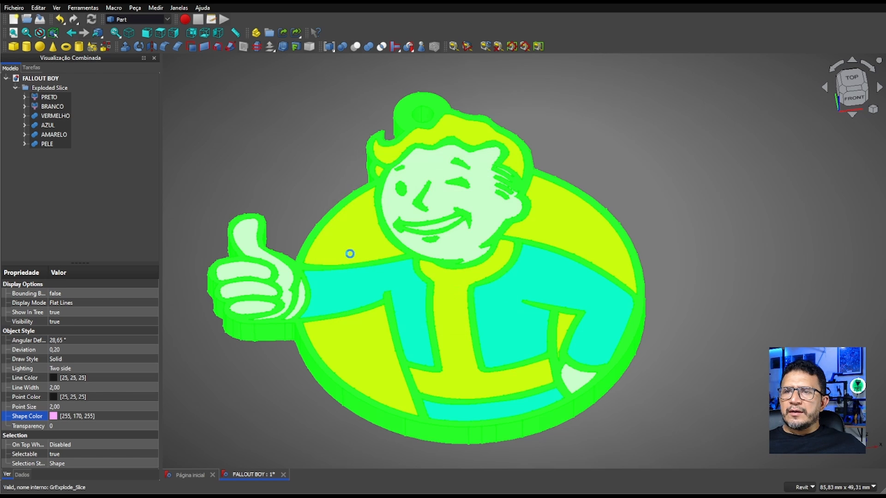
pyautogui.click(263, 157)
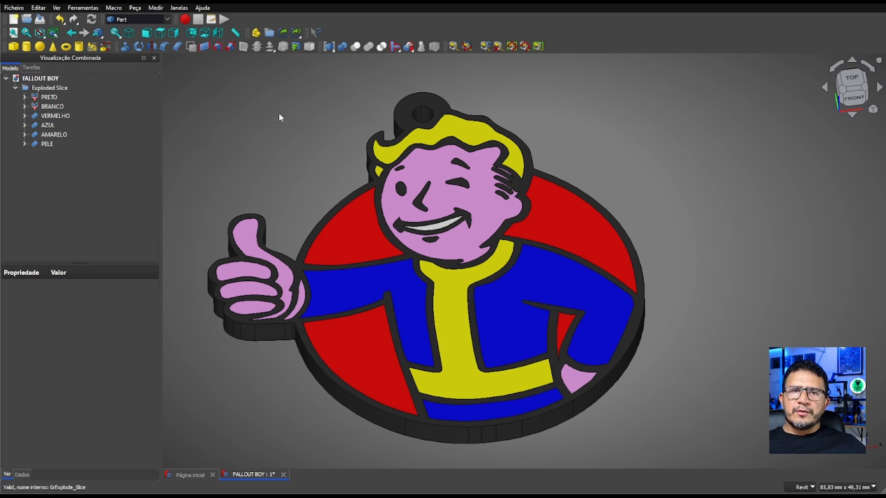
pyautogui.moveTo(282, 137); pyautogui.dragTo(284, 160, button='middle')
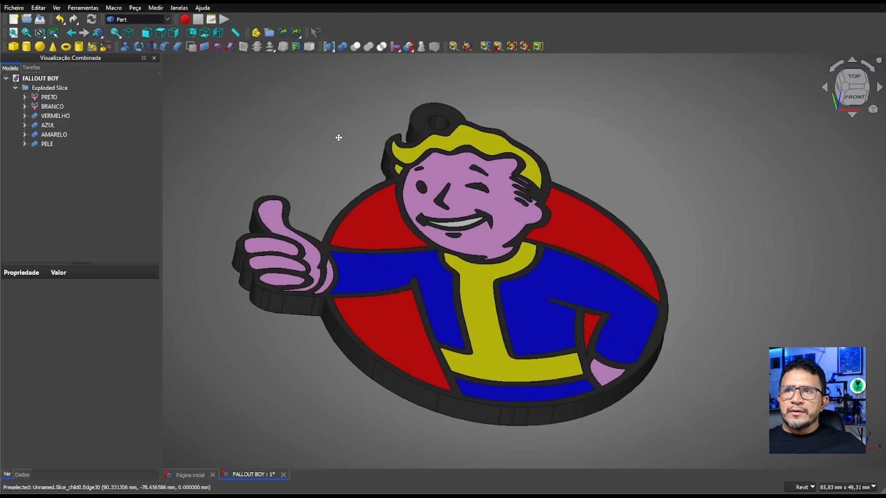
pyautogui.keyDown('shift'); pyautogui.moveTo(339, 138); pyautogui.dragTo(345, 185, button='middle'); pyautogui.keyUp('shift')
pyautogui.moveTo(699, 241)
pyautogui.keyDown('shift'); pyautogui.mouseDown(button='middle')
pyautogui.moveTo(704, 232)
pyautogui.moveTo(694, 240)
pyautogui.moveTo(701, 251)
pyautogui.mouseUp(button='middle'); pyautogui.keyUp('shift')
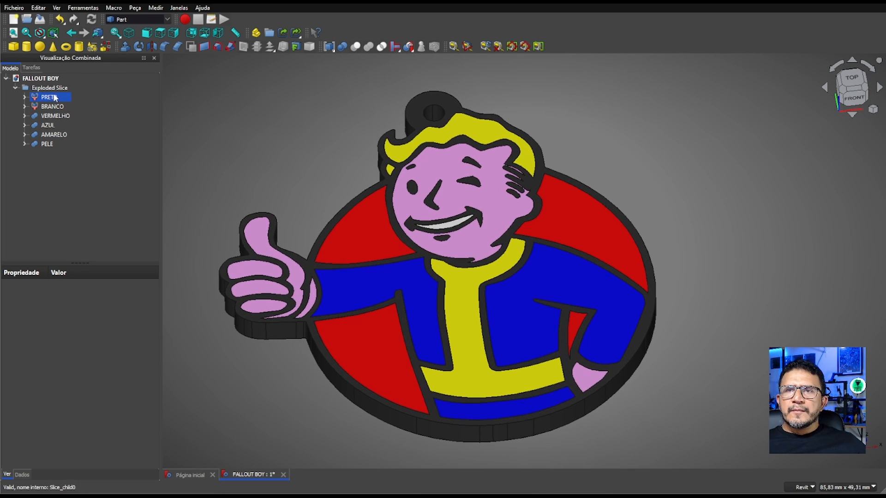